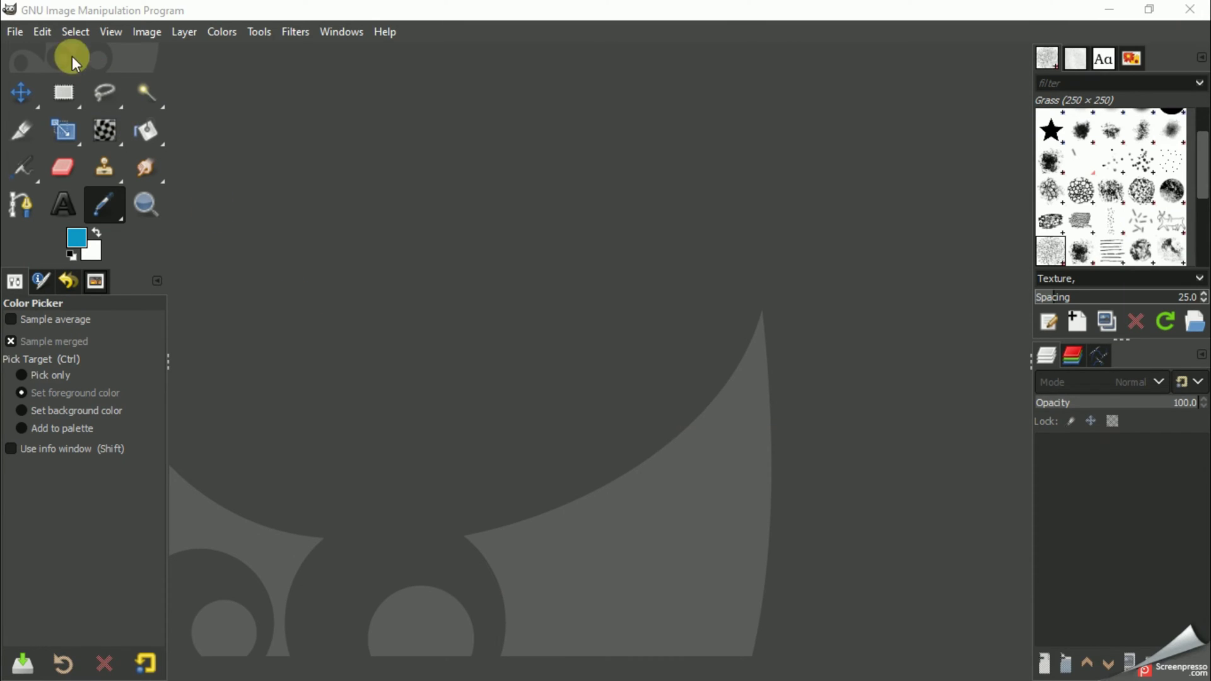
Open the File menu to begin creating a new image.
click(20, 32)
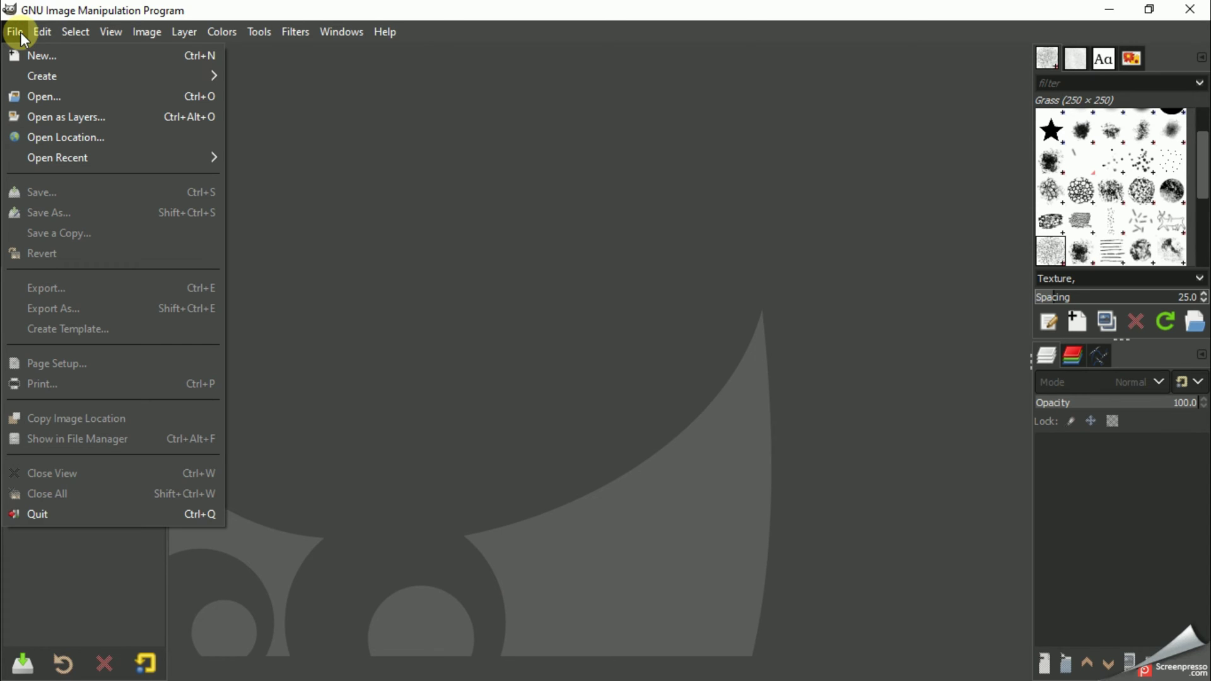
Start a new image and browse the Template list without choosing a template.
click(68, 55)
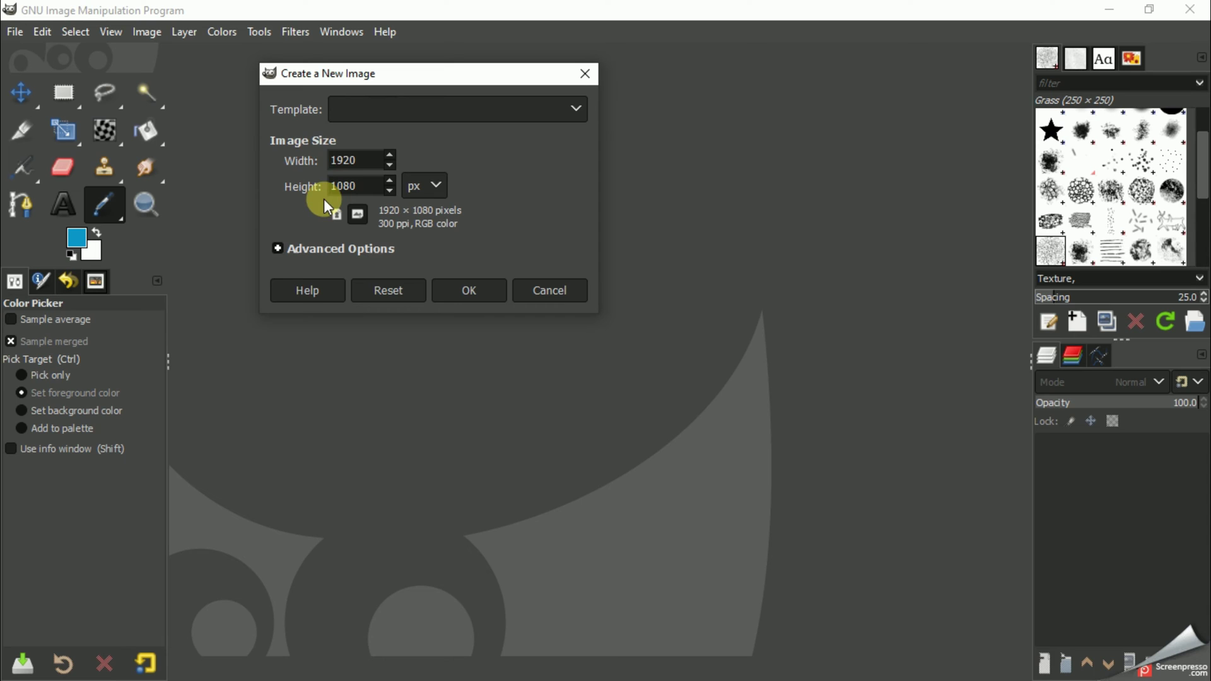
click(576, 107)
click(576, 108)
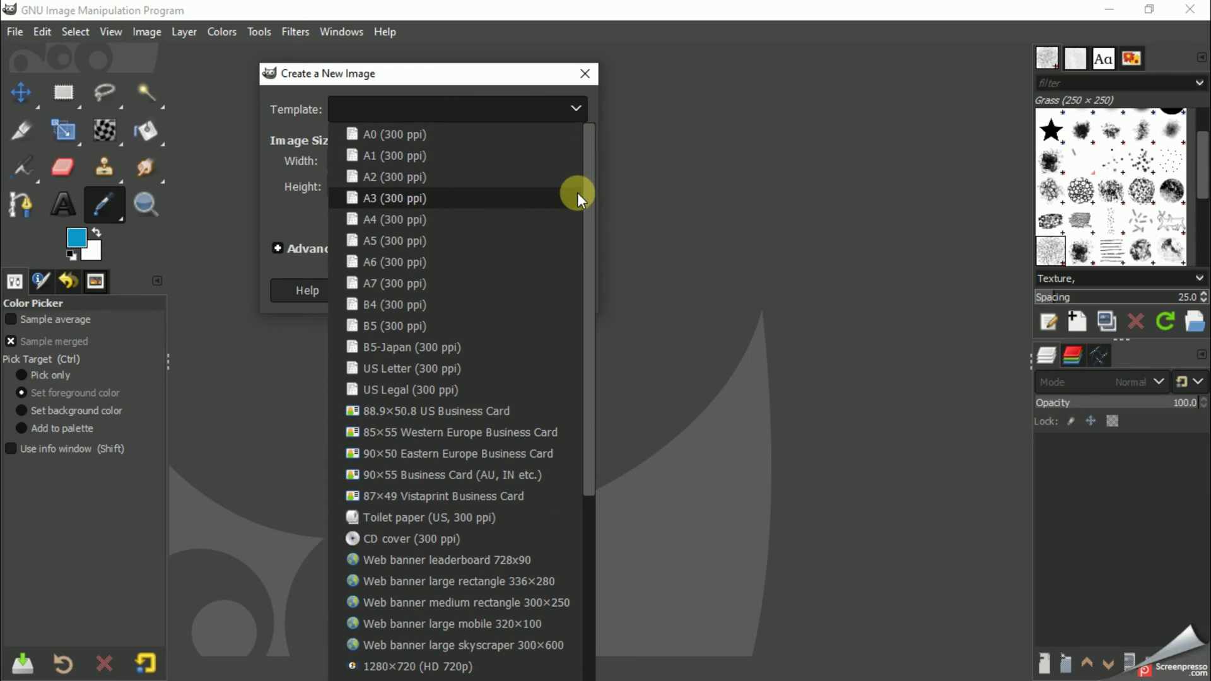
scroll(578, 194, down, 1)
scroll(577, 197, down, 1)
scroll(577, 198, down, 1)
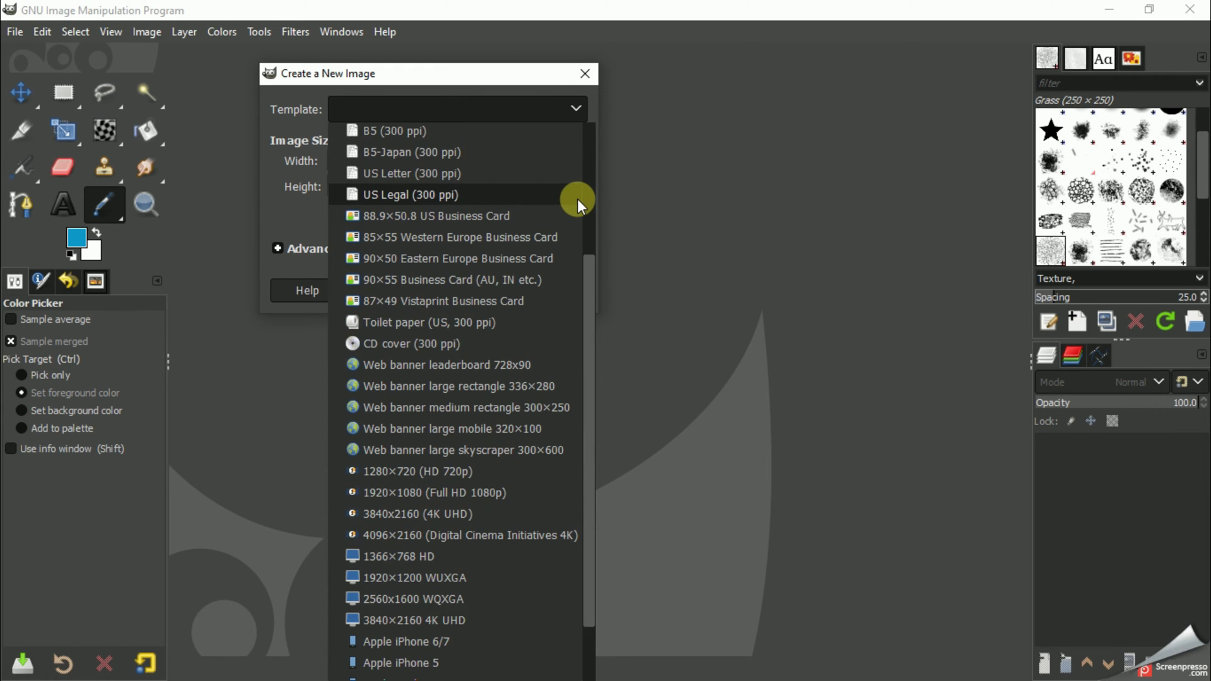
scroll(577, 198, down, 1)
scroll(578, 199, down, 1)
scroll(578, 205, up, 3)
scroll(578, 205, up, 2)
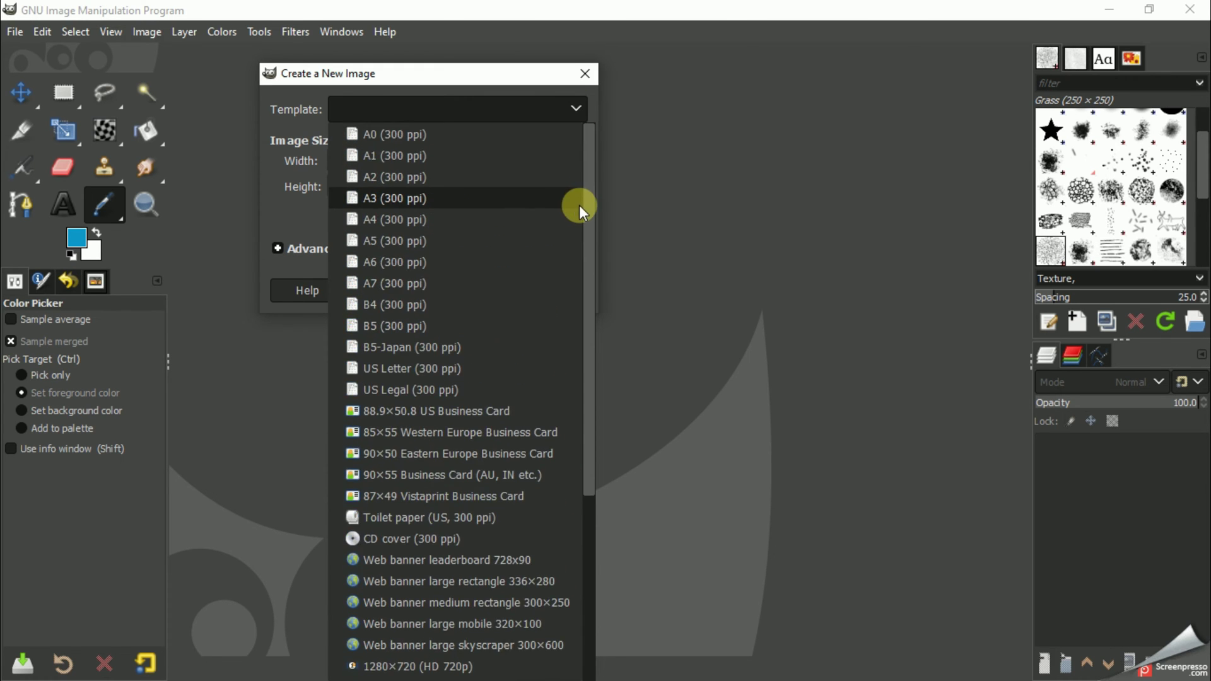
click(664, 125)
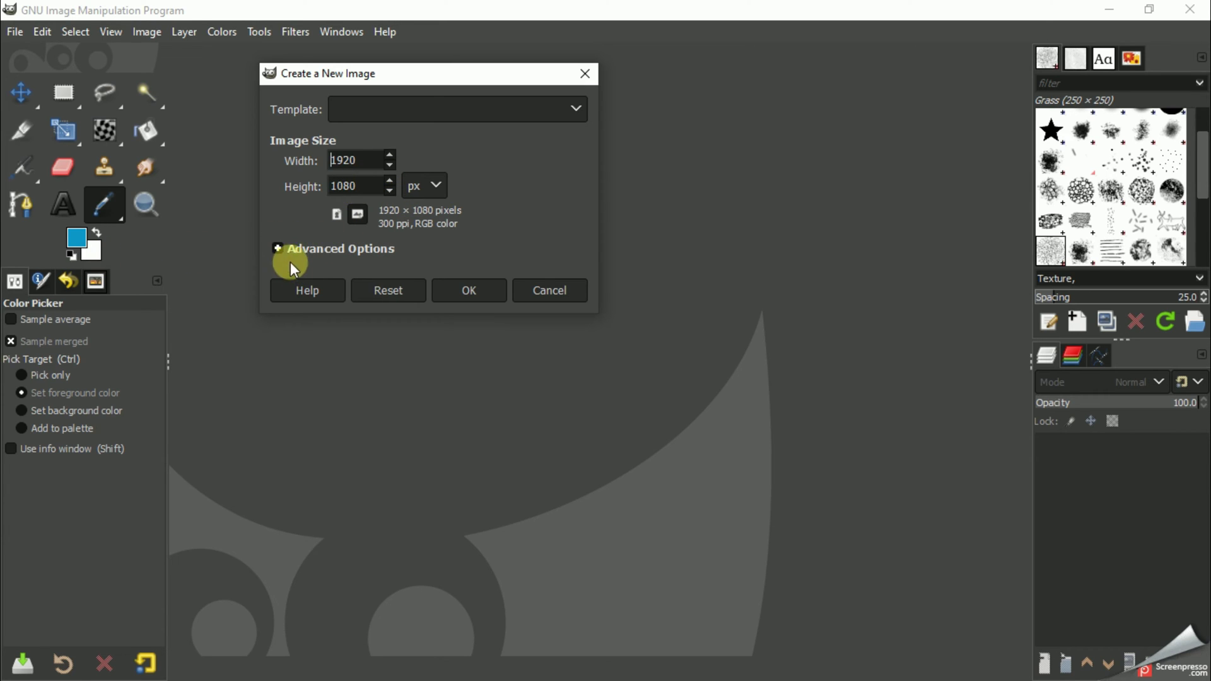
Create the 1920×1080 image with Advanced Options 'Fill with' set to Foreground color.
click(279, 248)
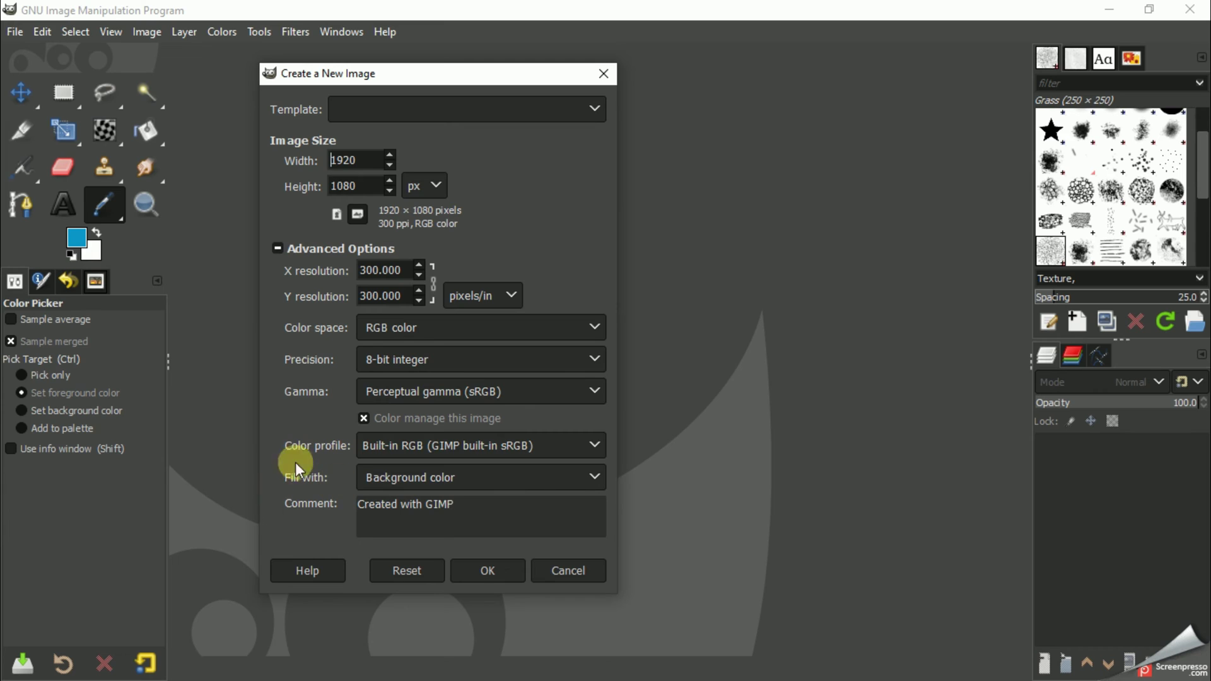
click(450, 475)
click(428, 502)
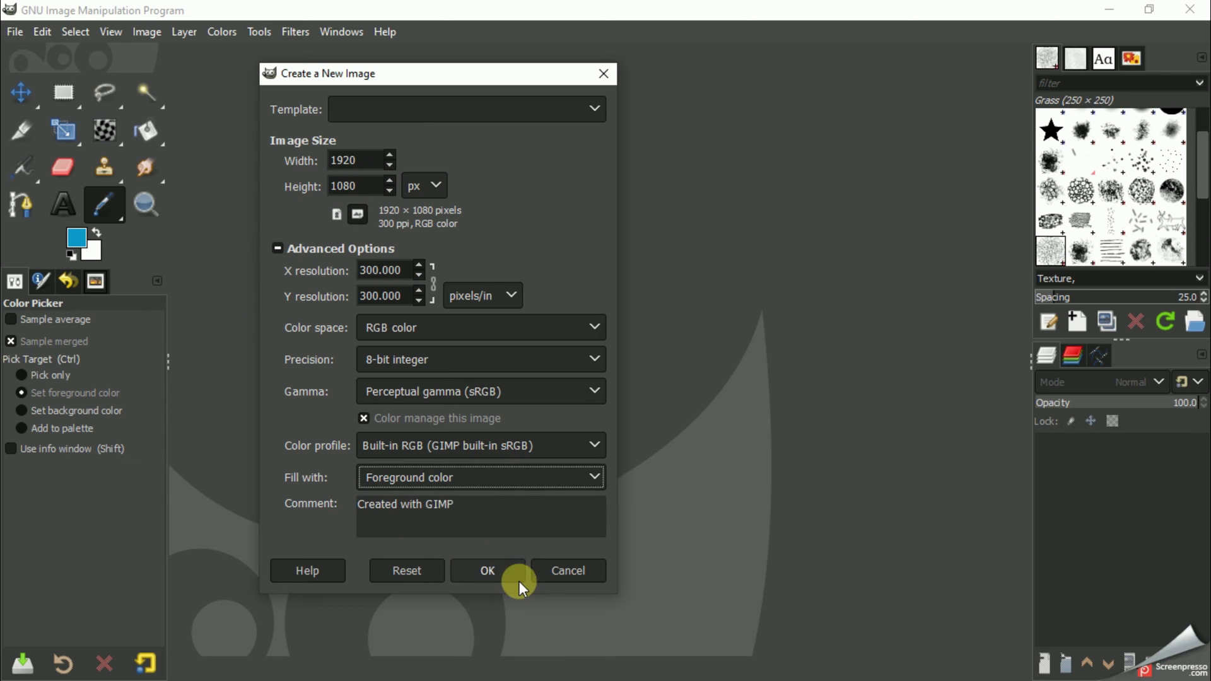
click(485, 571)
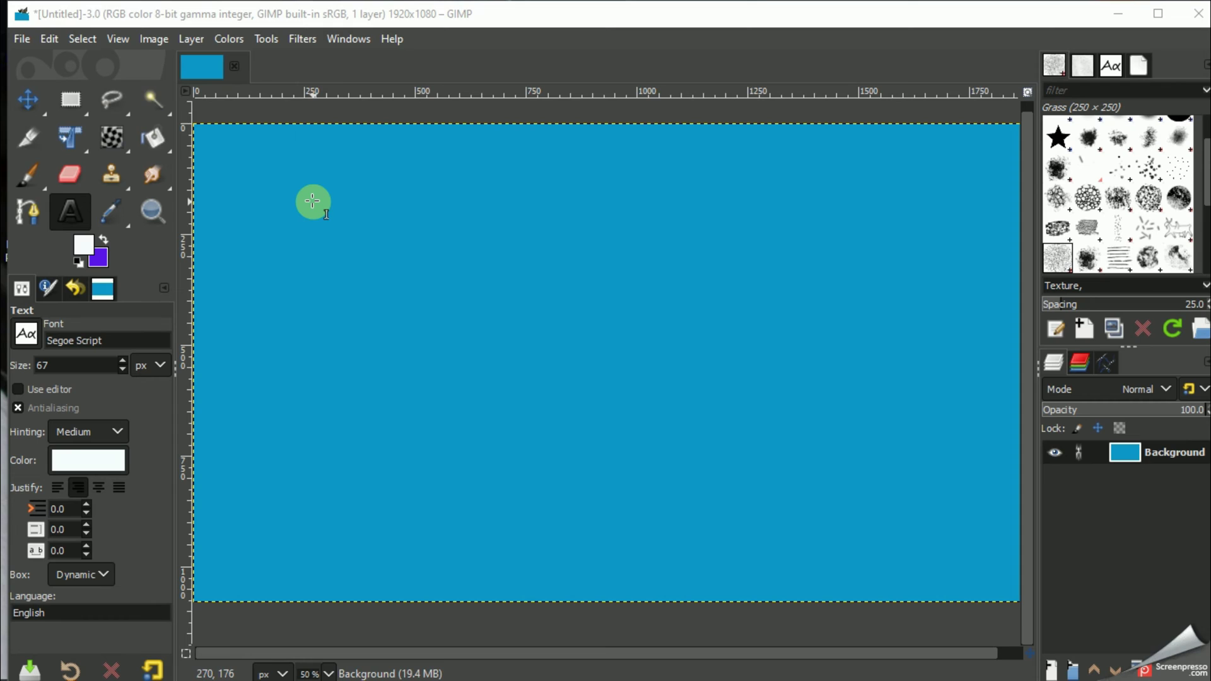
Start a white Segoe Script text box near the canvas top-left for the word BE.
click(26, 100)
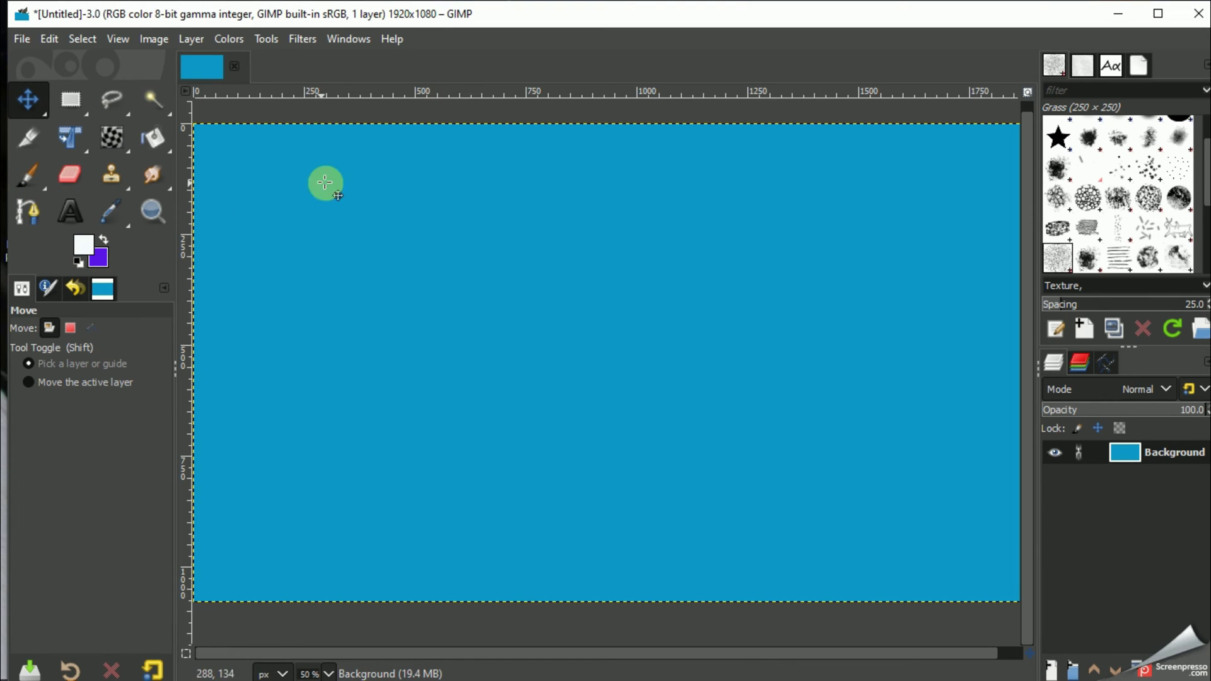
click(77, 214)
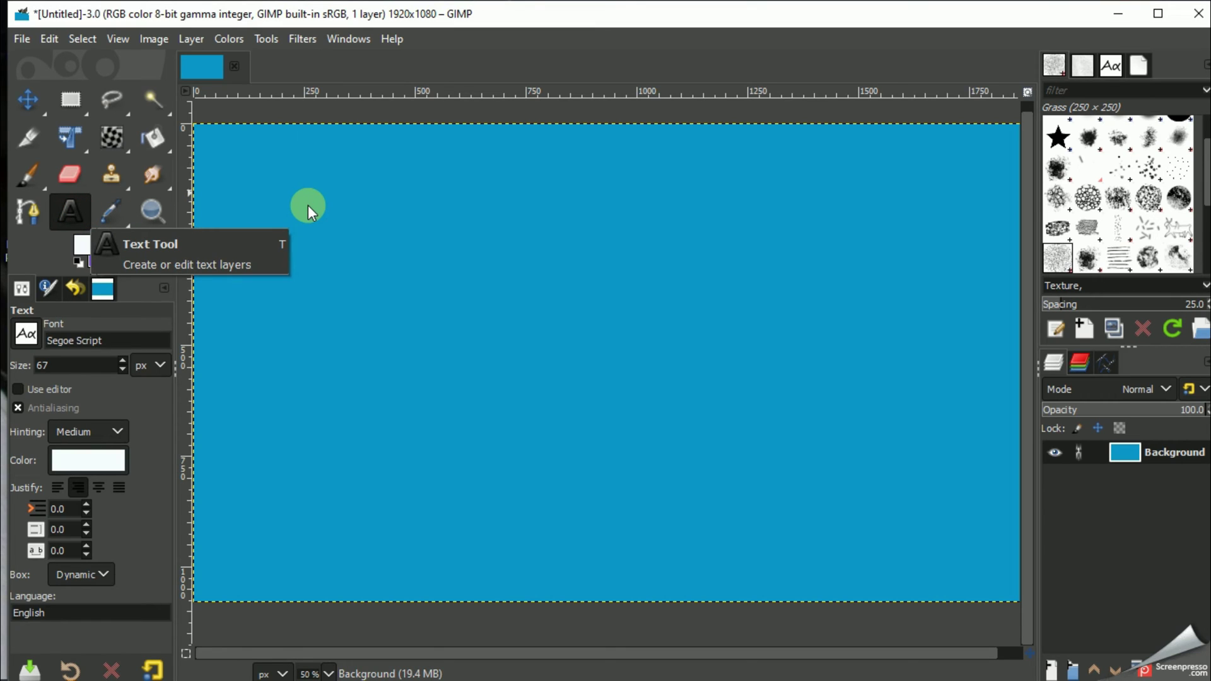
click(264, 185)
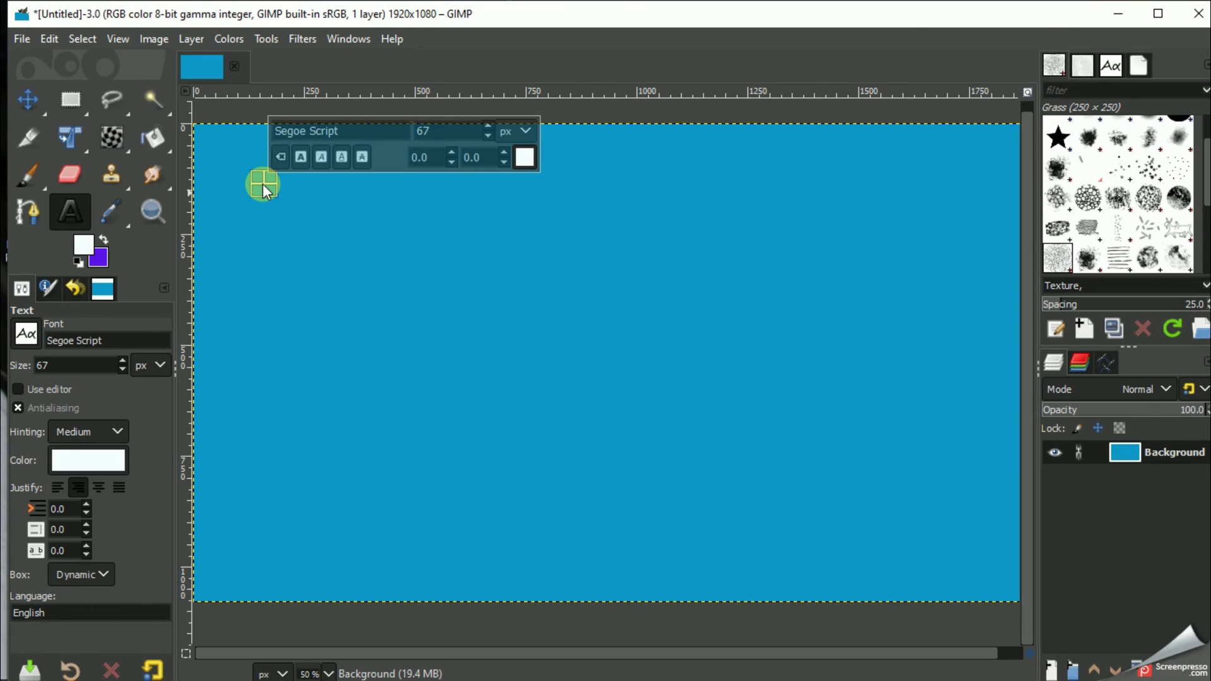
text(BE)
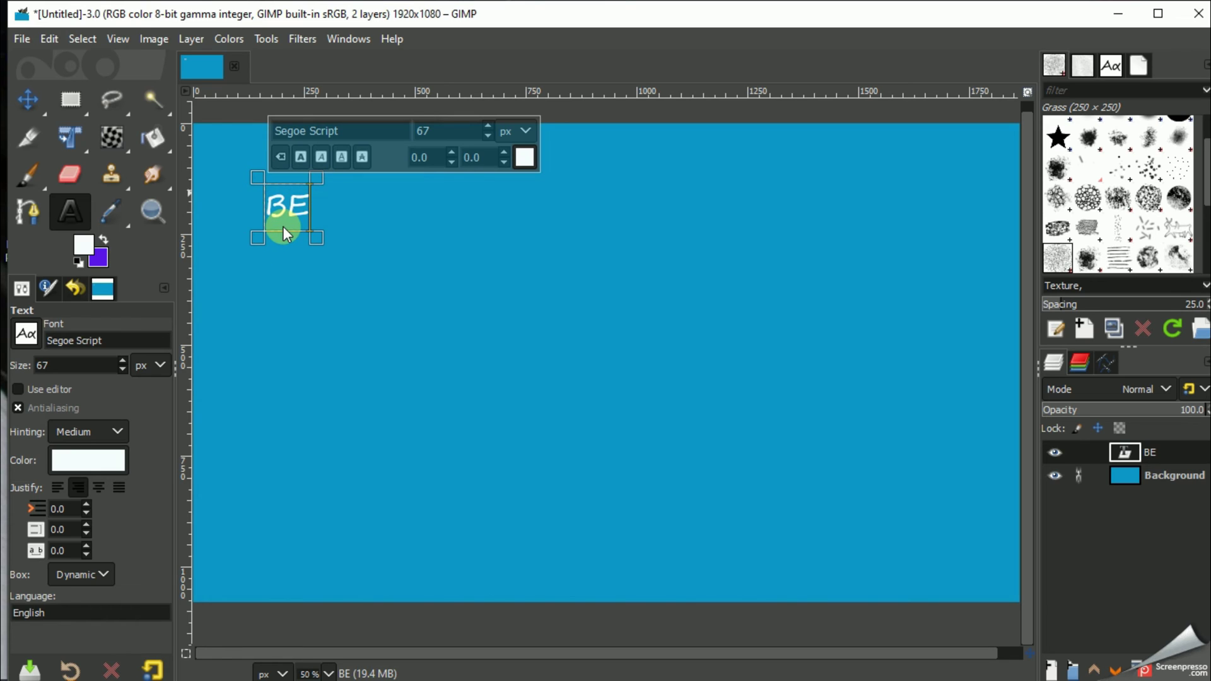
Set the BE text to Snap ITC at size 100 and finish editing it.
click(26, 335)
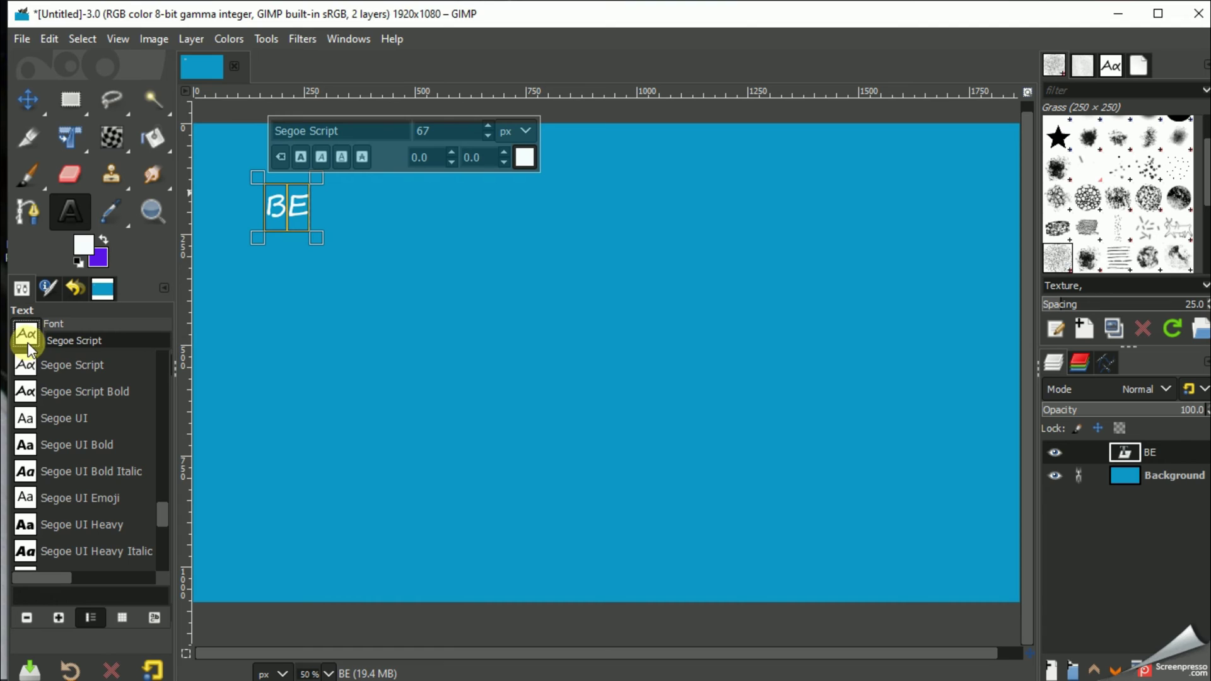
scroll(57, 436, down, 5)
click(32, 415)
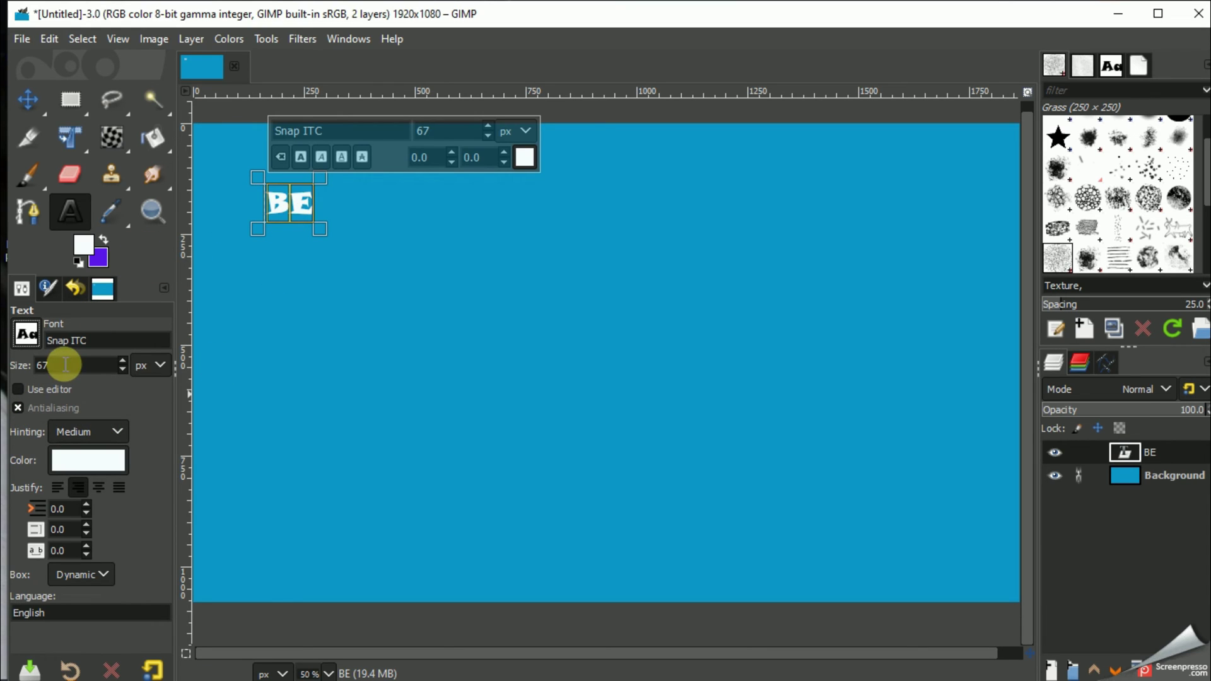
double_click(42, 365)
text(80)
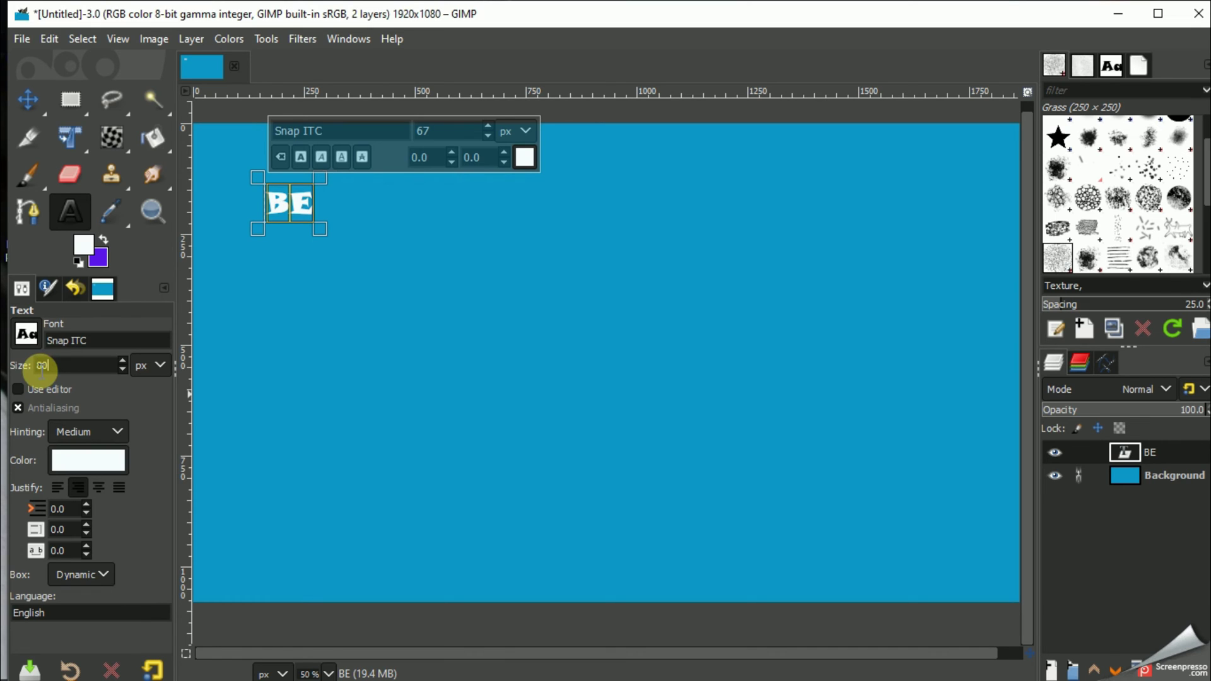
double_click(43, 365)
text(1)
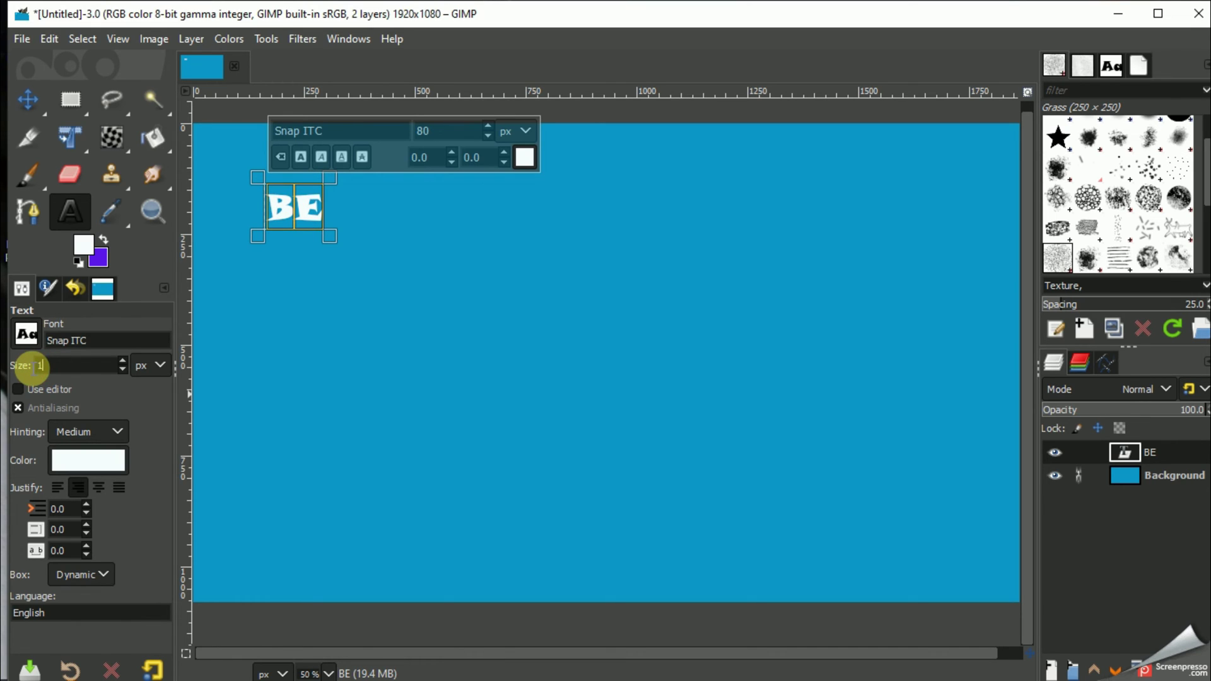
text(0)
key(Return)
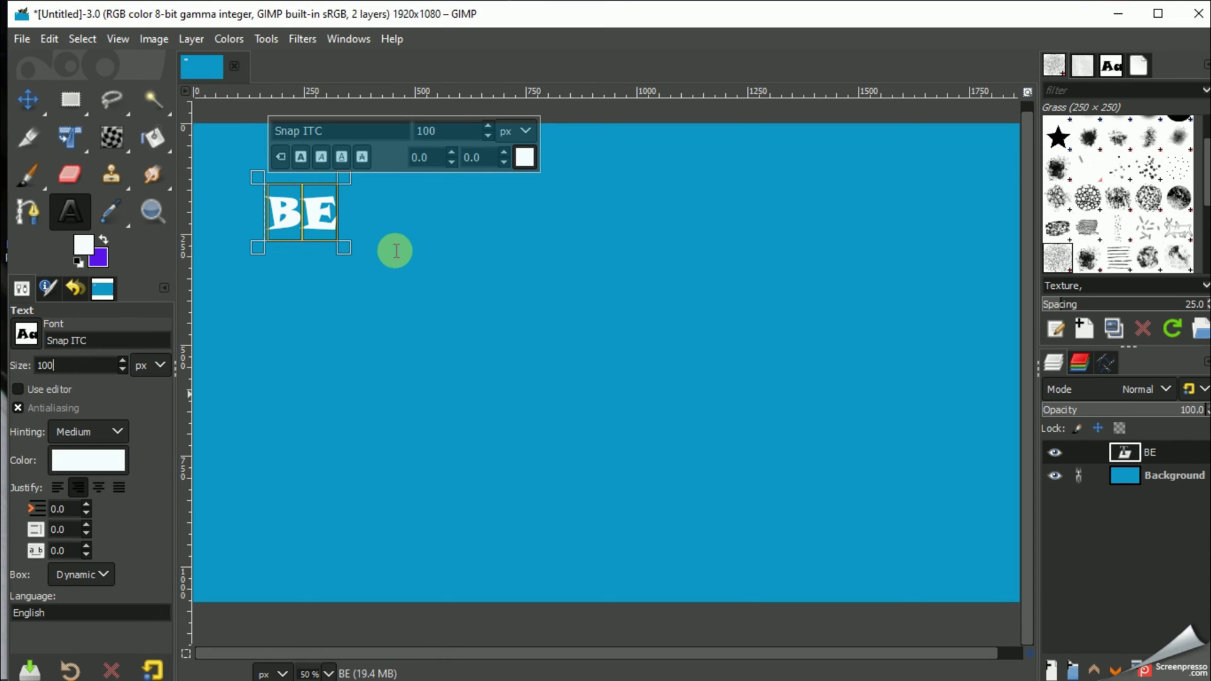
click(396, 250)
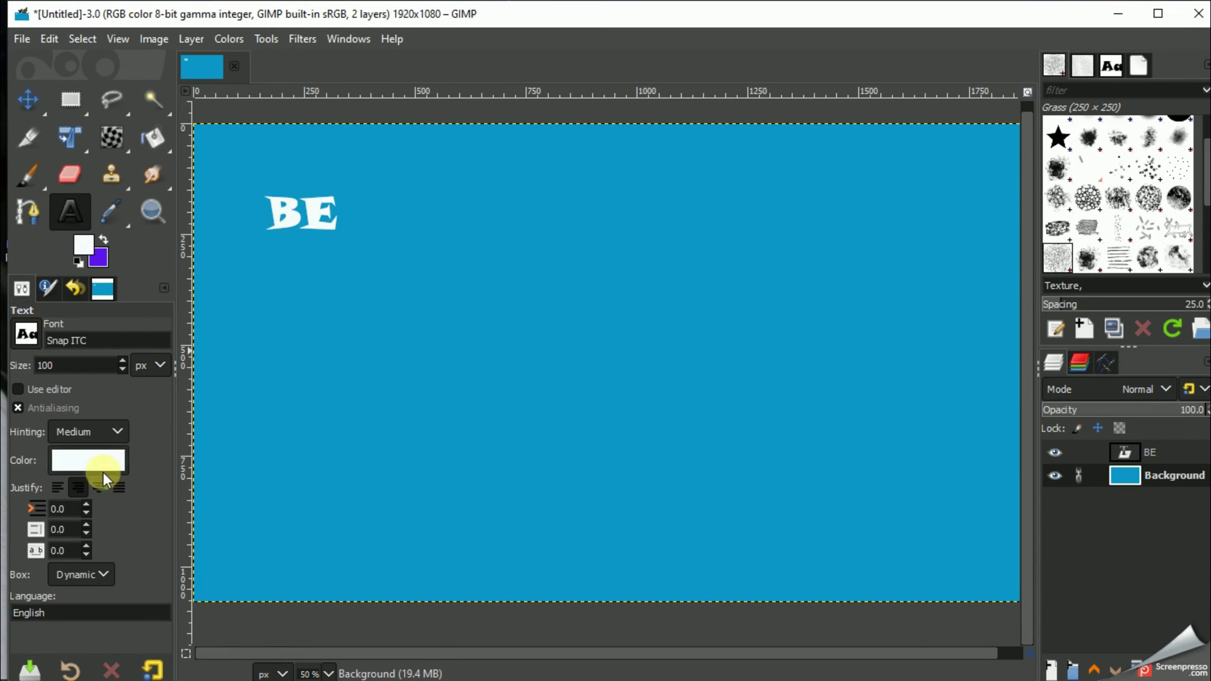
Pick a bright yellow in the Text Color dialog for new text.
click(90, 460)
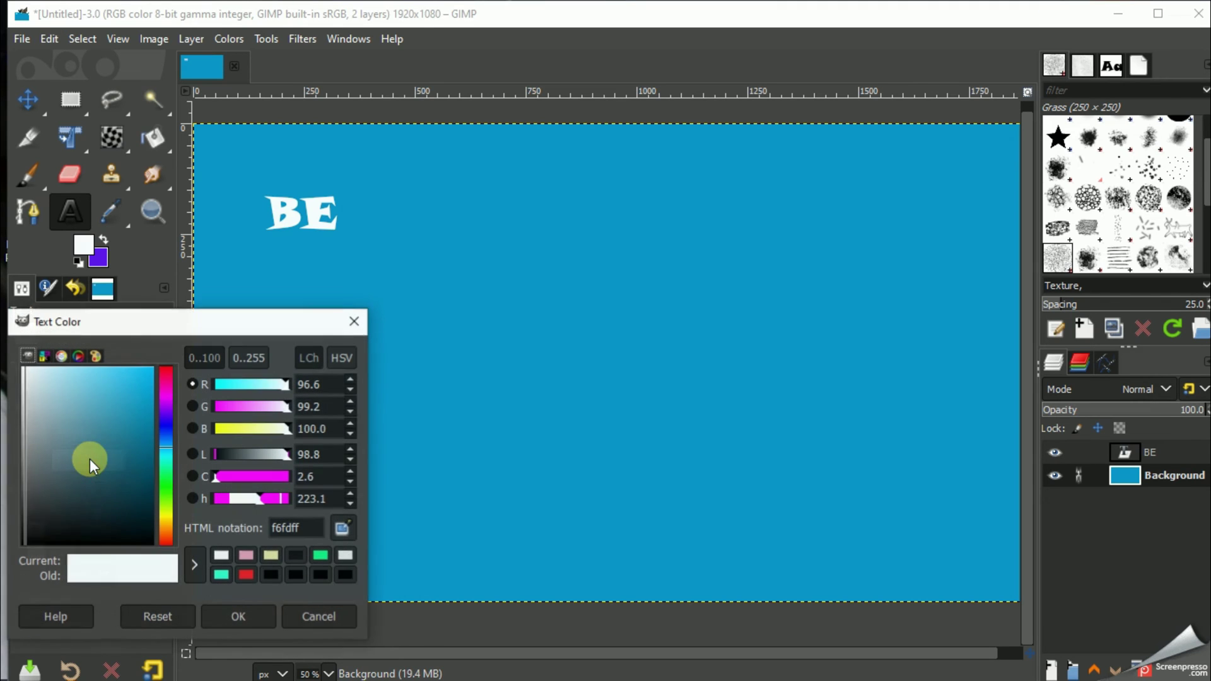
drag(174, 484, 159, 514)
drag(122, 411, 146, 360)
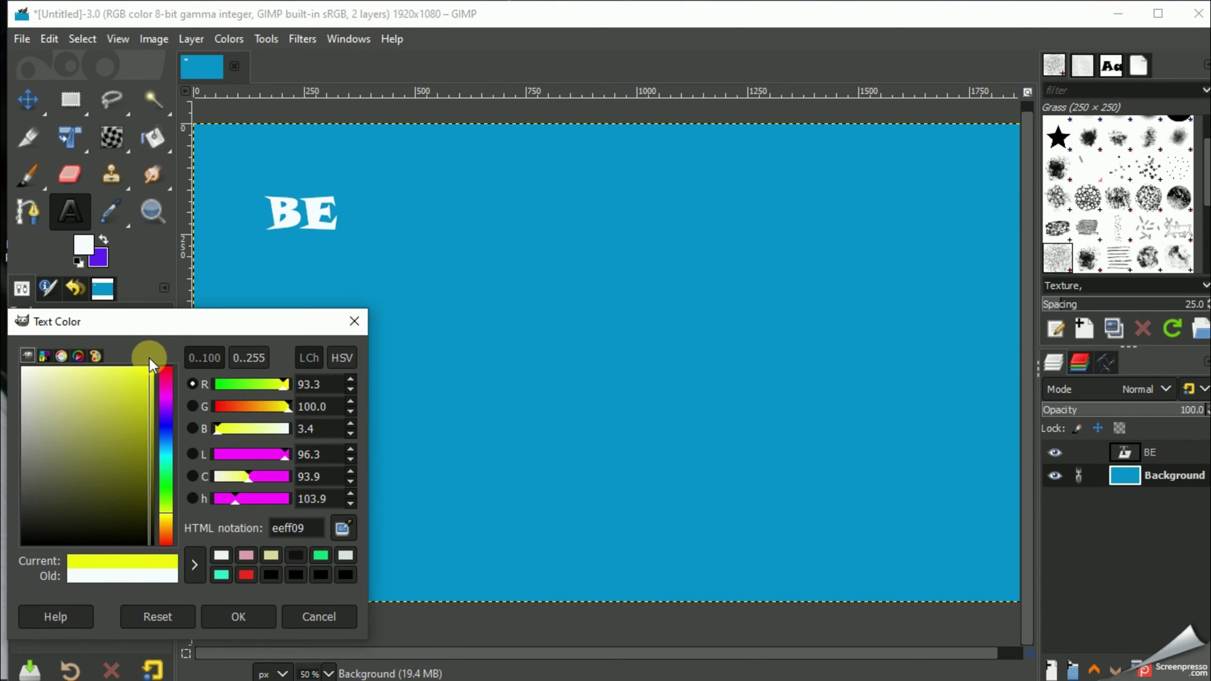
drag(147, 360, 149, 358)
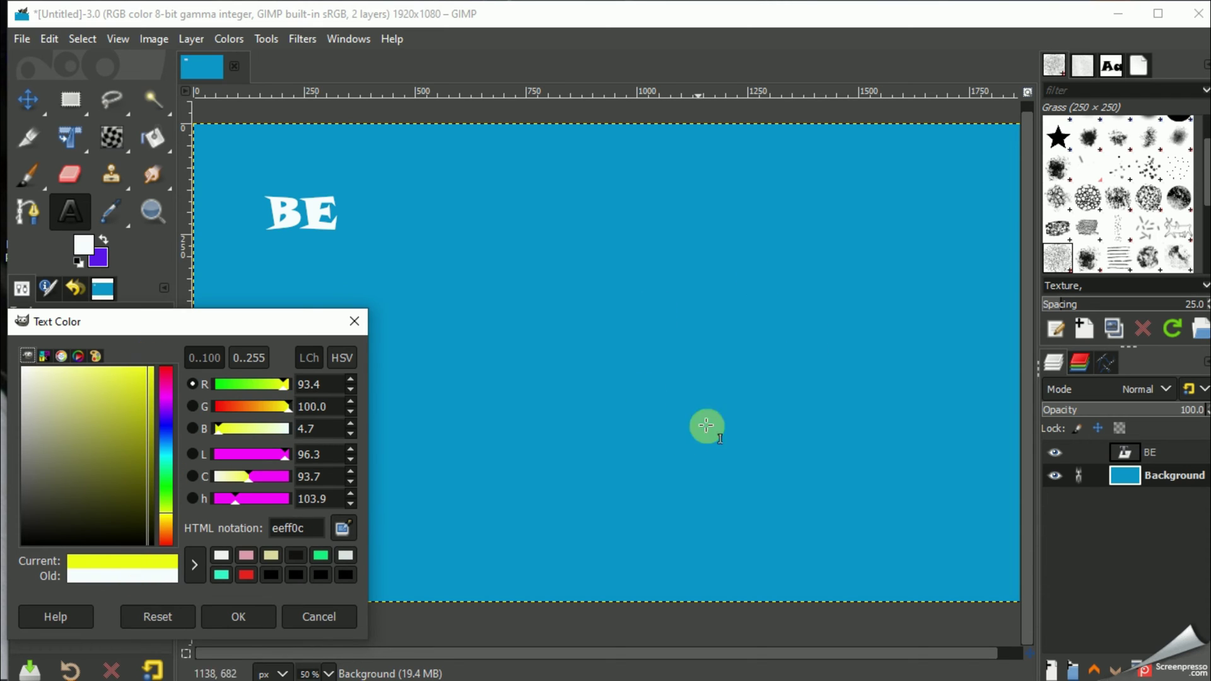
click(231, 617)
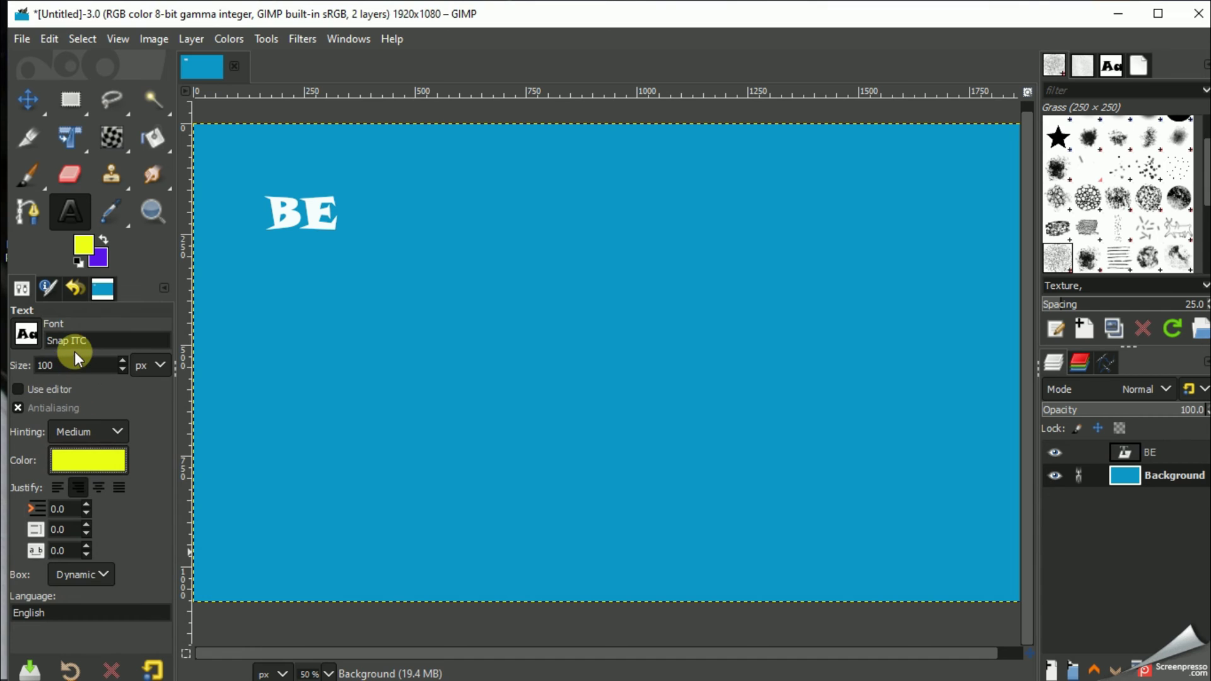
Add yellow INFORMED text to the right of and just below BE.
click(365, 216)
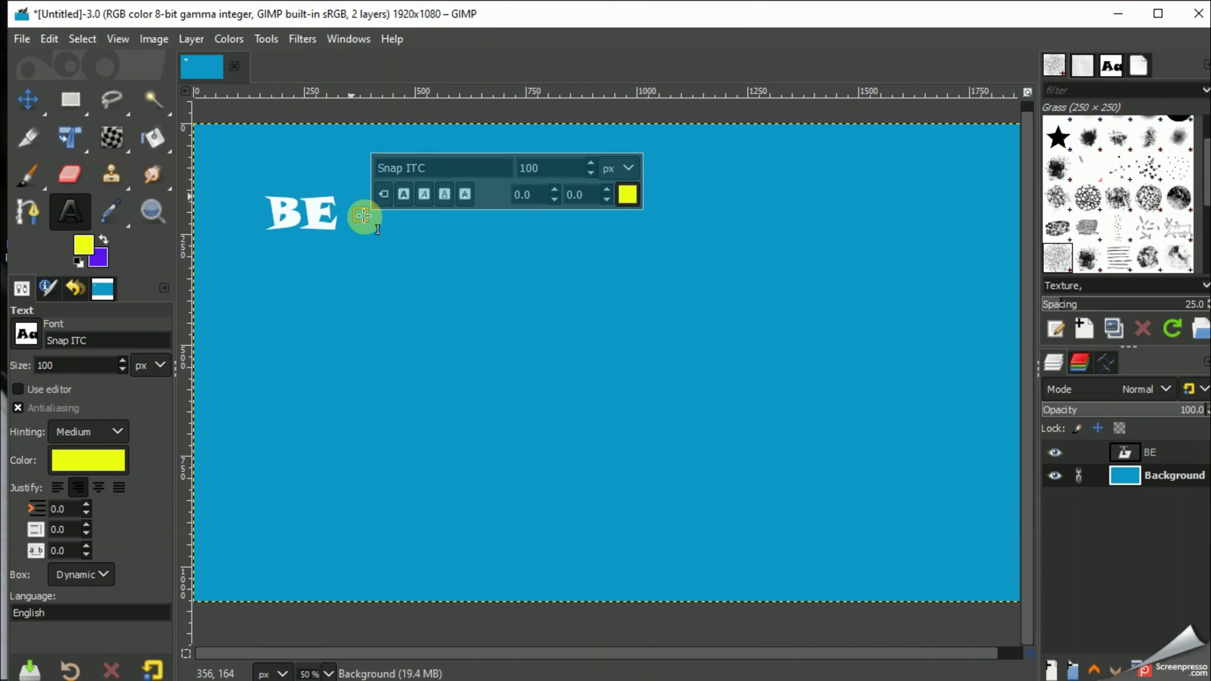
text(INFORMED)
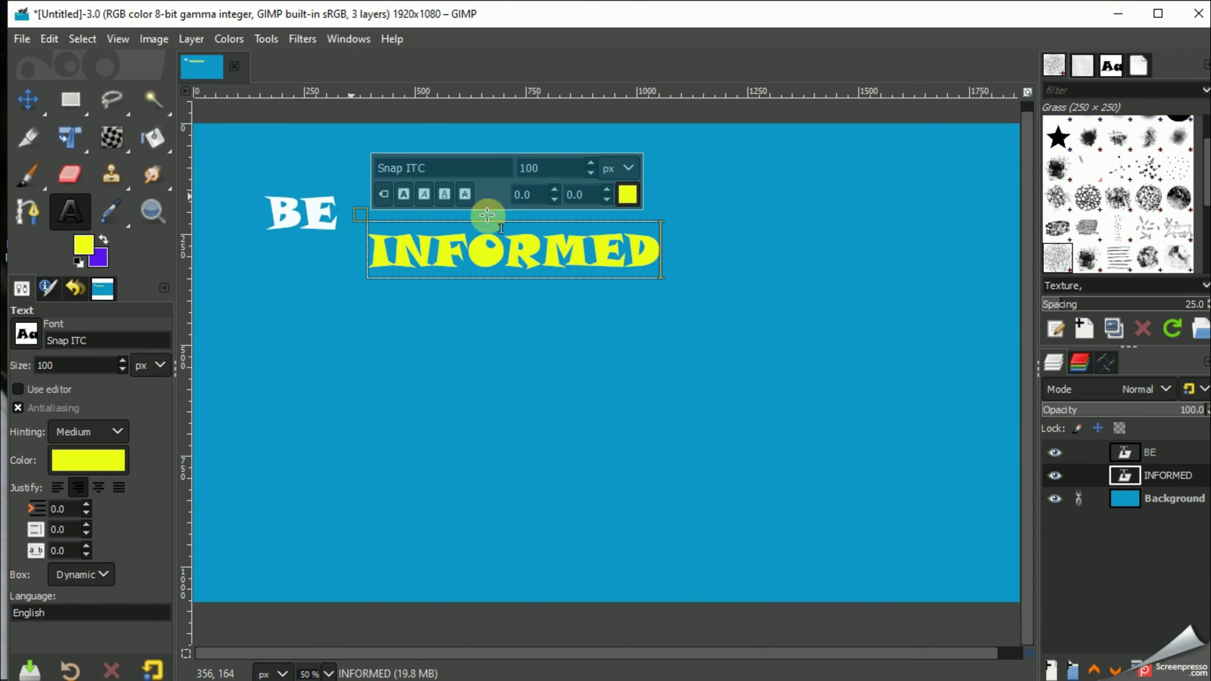
click(23, 106)
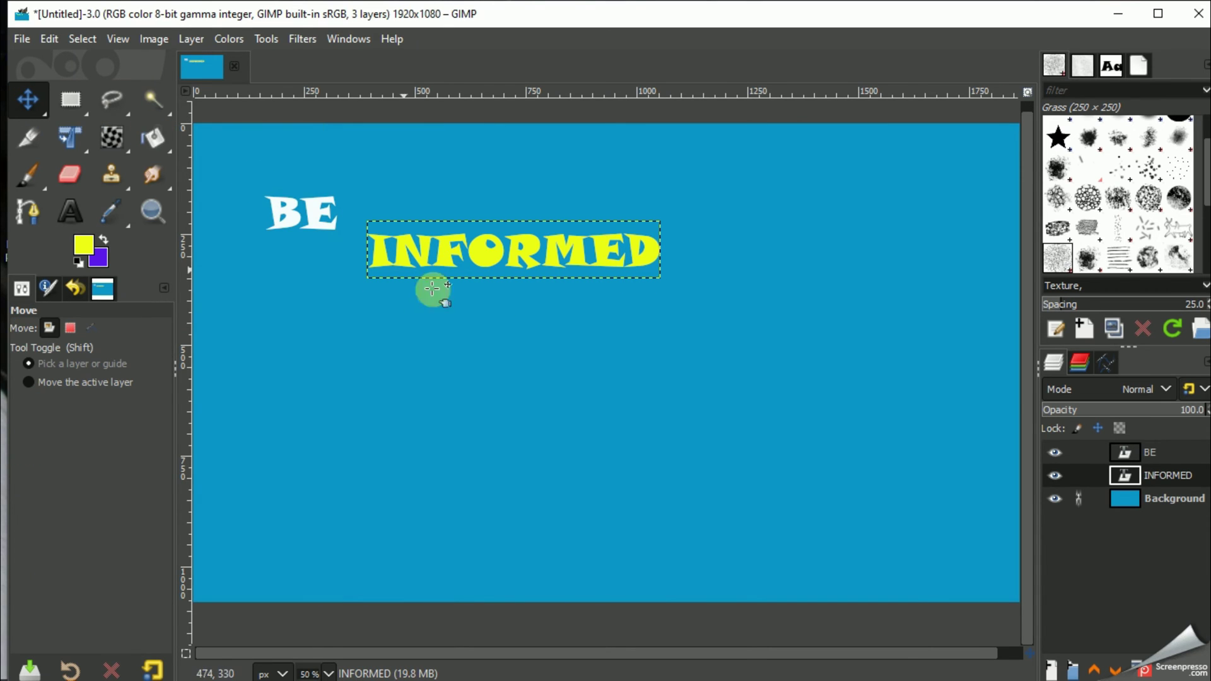
Drag INFORMED beside BE, undoing an accidental background move.
click(469, 242)
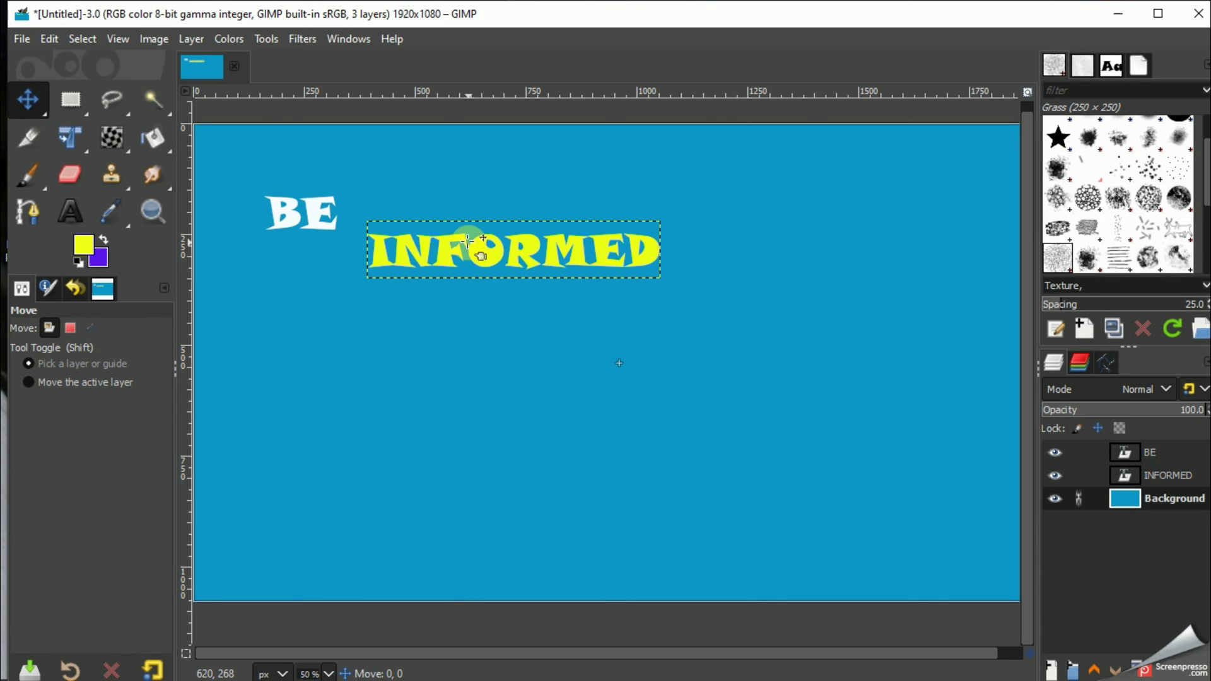
click(467, 242)
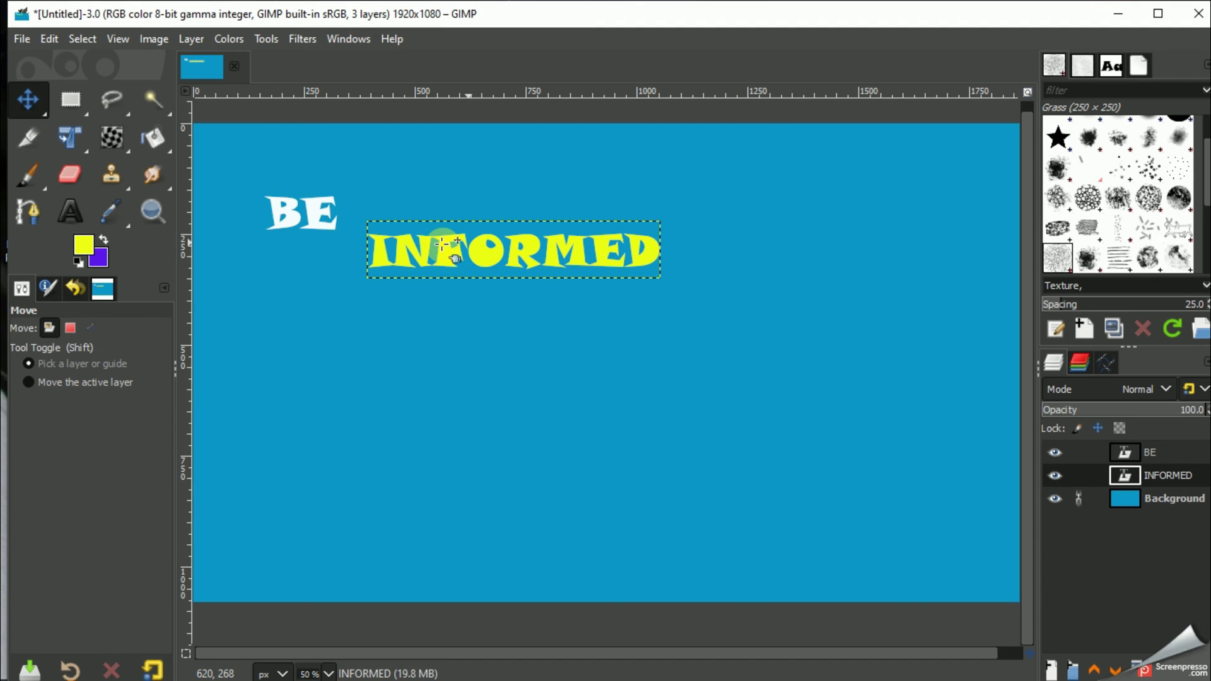
drag(442, 244, 451, 221)
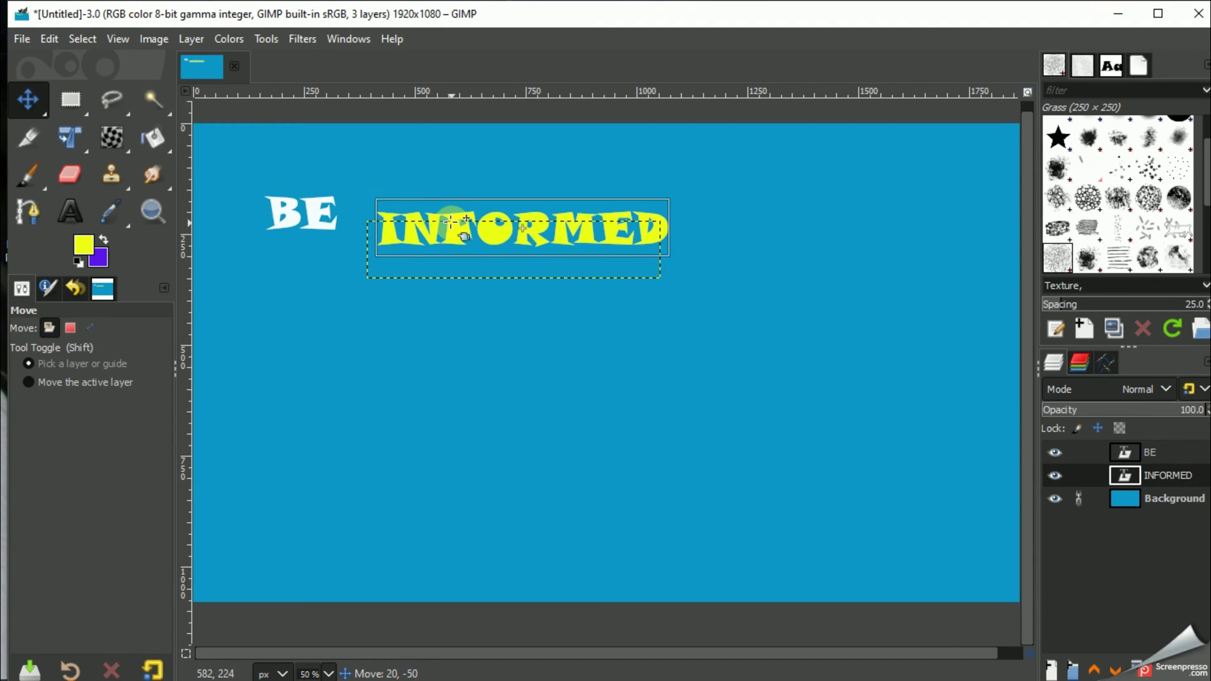
mouse_move(451, 221)
mouse_down()
mouse_move(432, 215)
mouse_move(499, 228)
mouse_up()
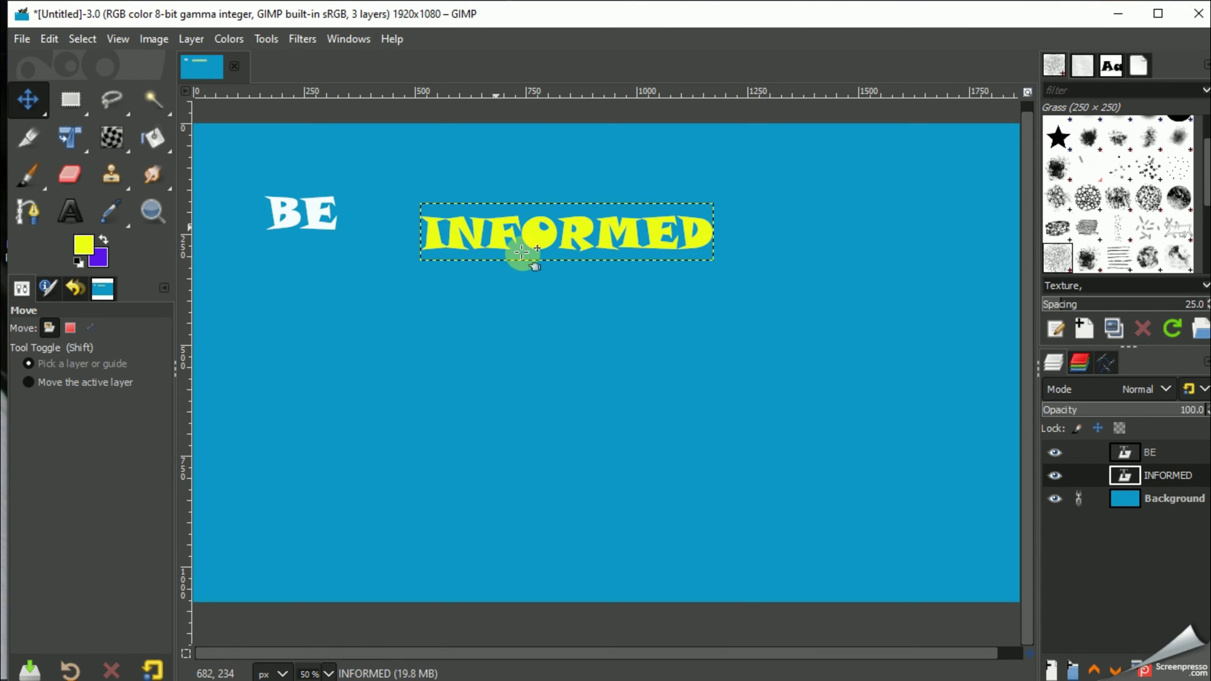
drag(522, 253, 524, 243)
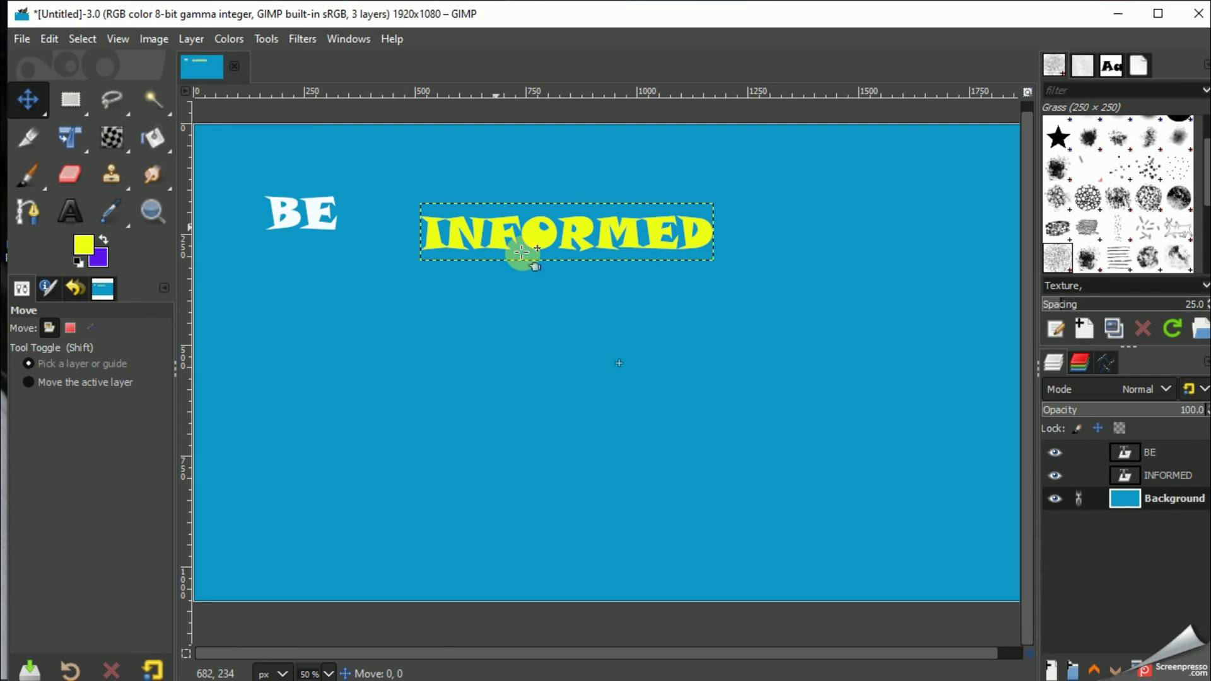
key(ctrl+z)
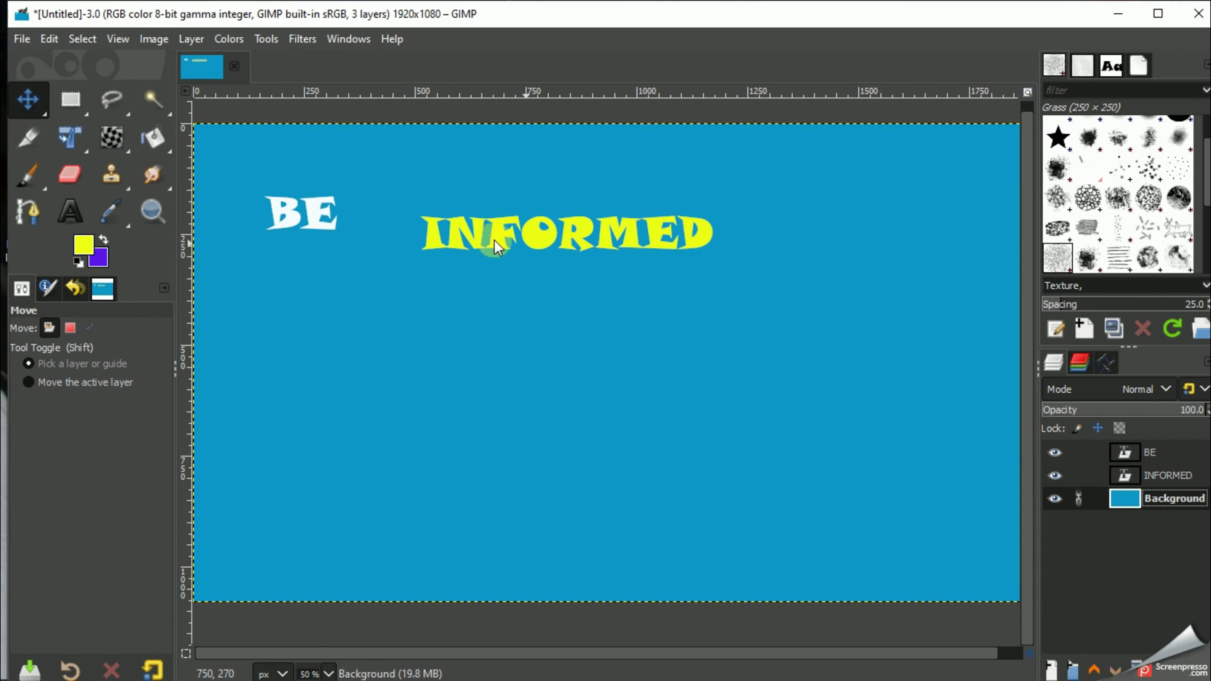
drag(500, 241, 435, 220)
click(491, 411)
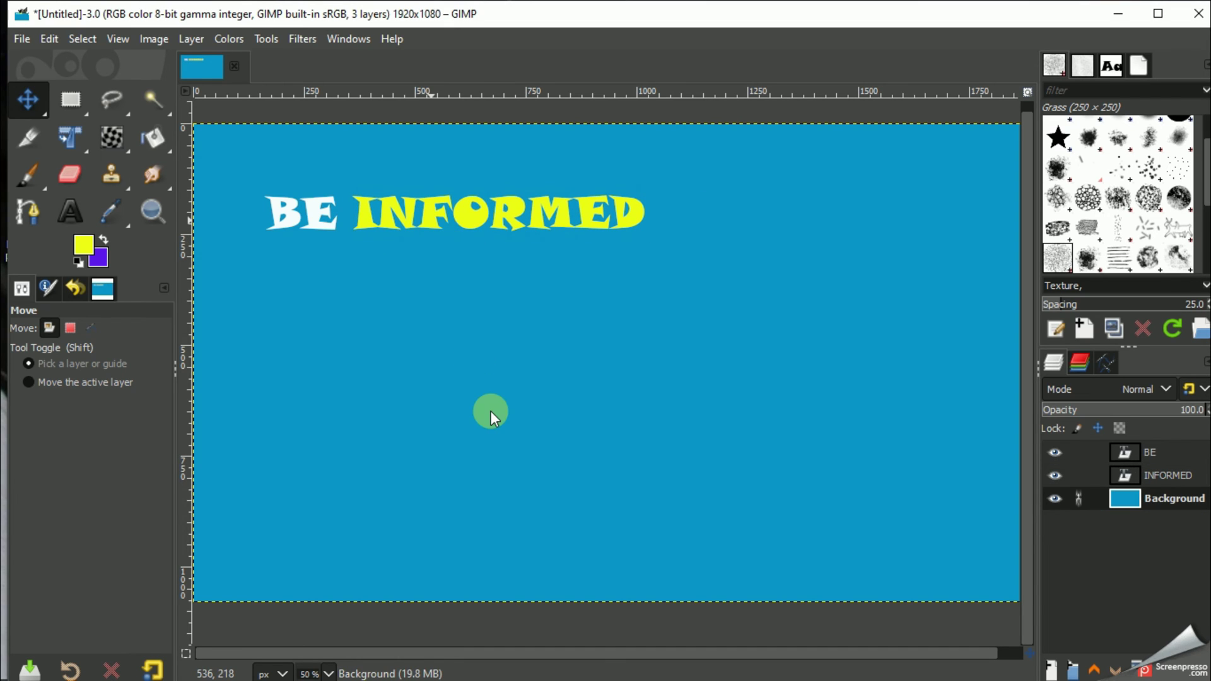
Add a second white BE below the BE INFORMED line.
key(t)
click(264, 270)
text(BE)
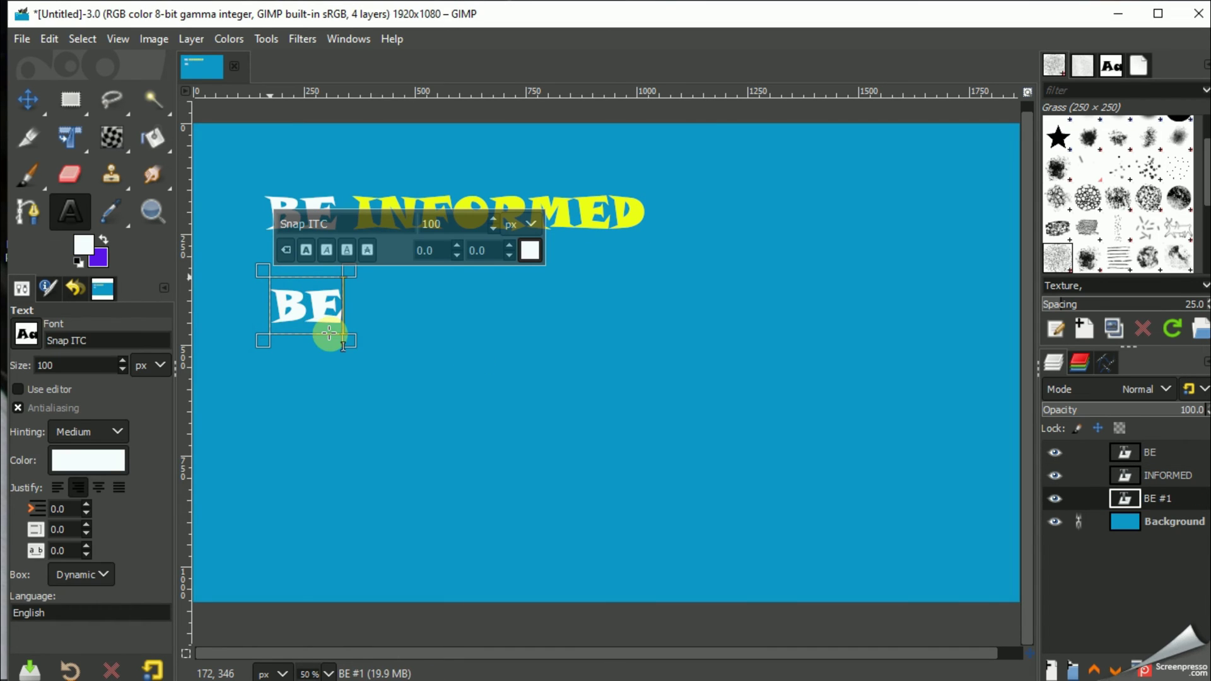
click(391, 319)
Add yellow PREPARED text beside the second BE.
click(413, 367)
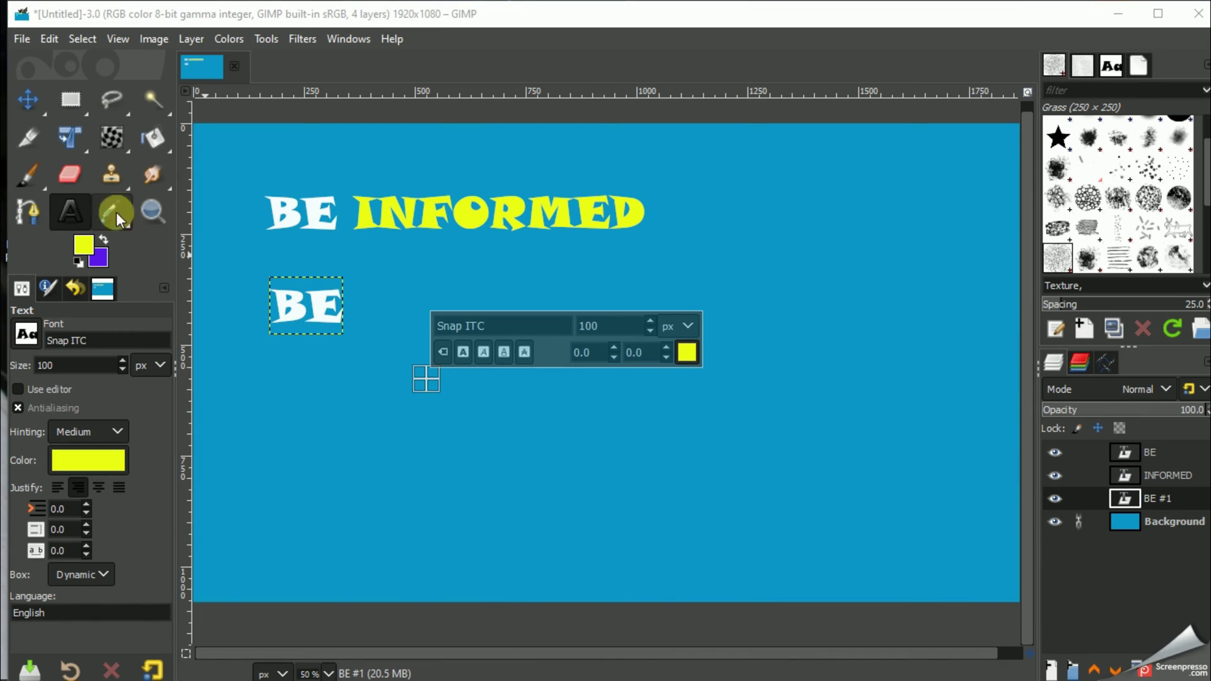
click(371, 299)
text(PRE)
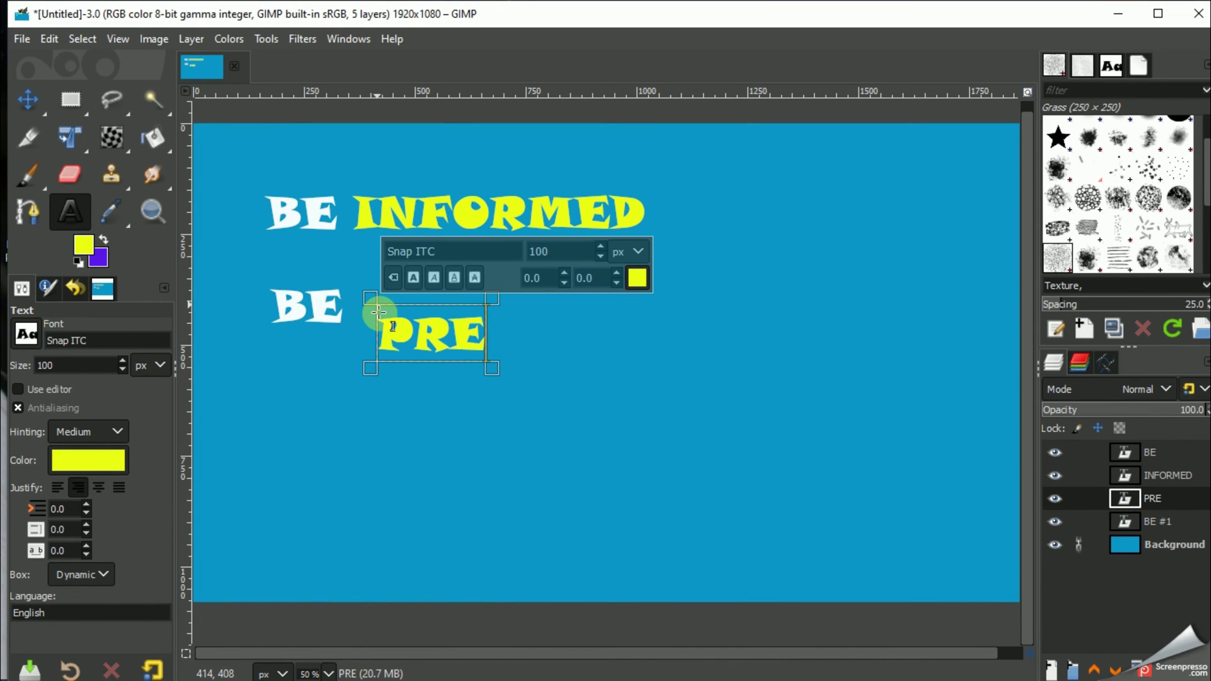
text(PARED)
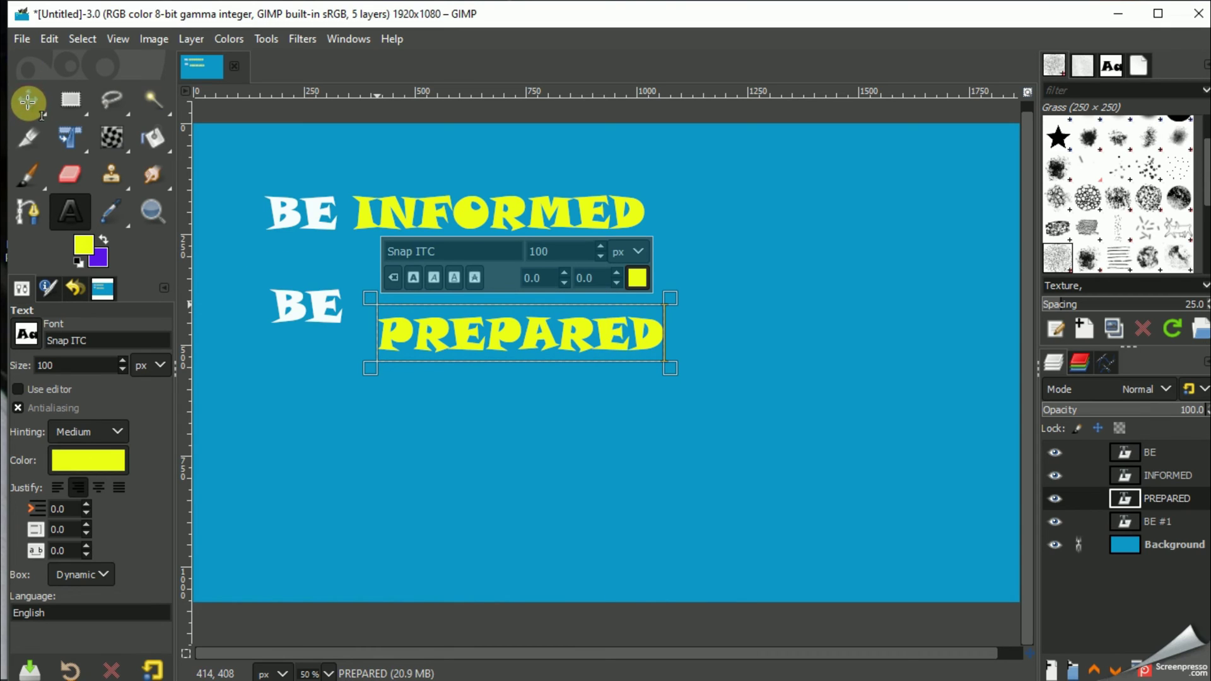
click(485, 341)
Move PREPARED and the second BE up to line up beneath BE INFORMED.
click(1168, 544)
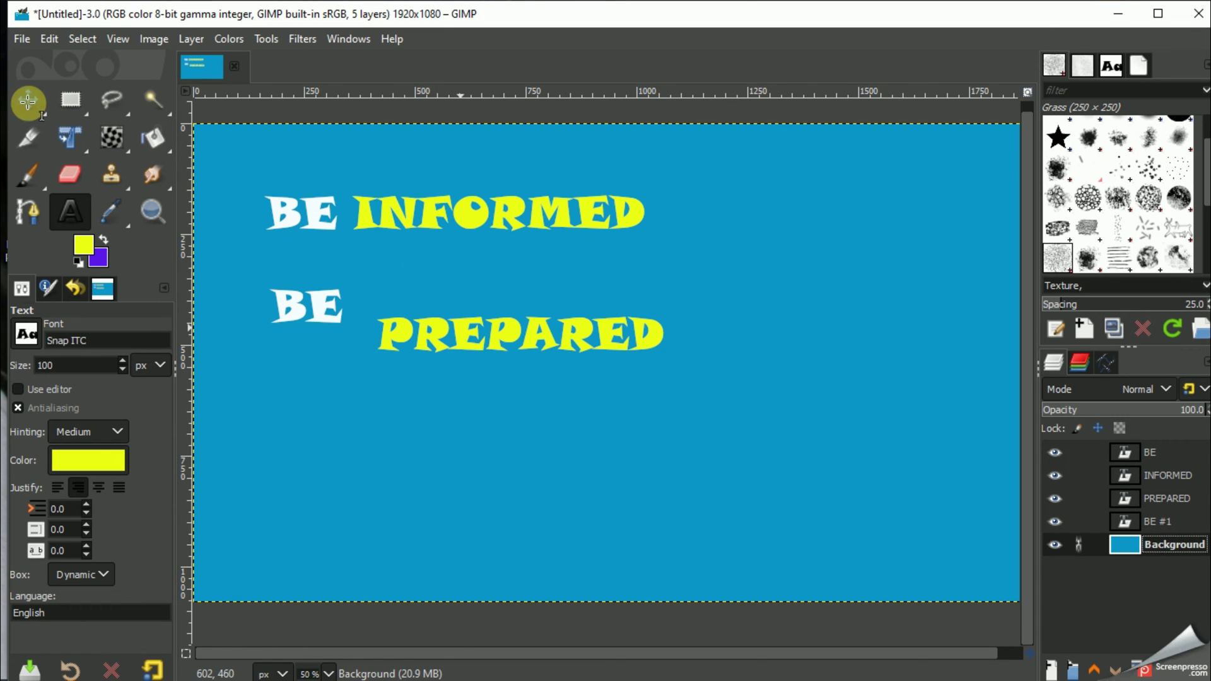
click(28, 101)
click(29, 101)
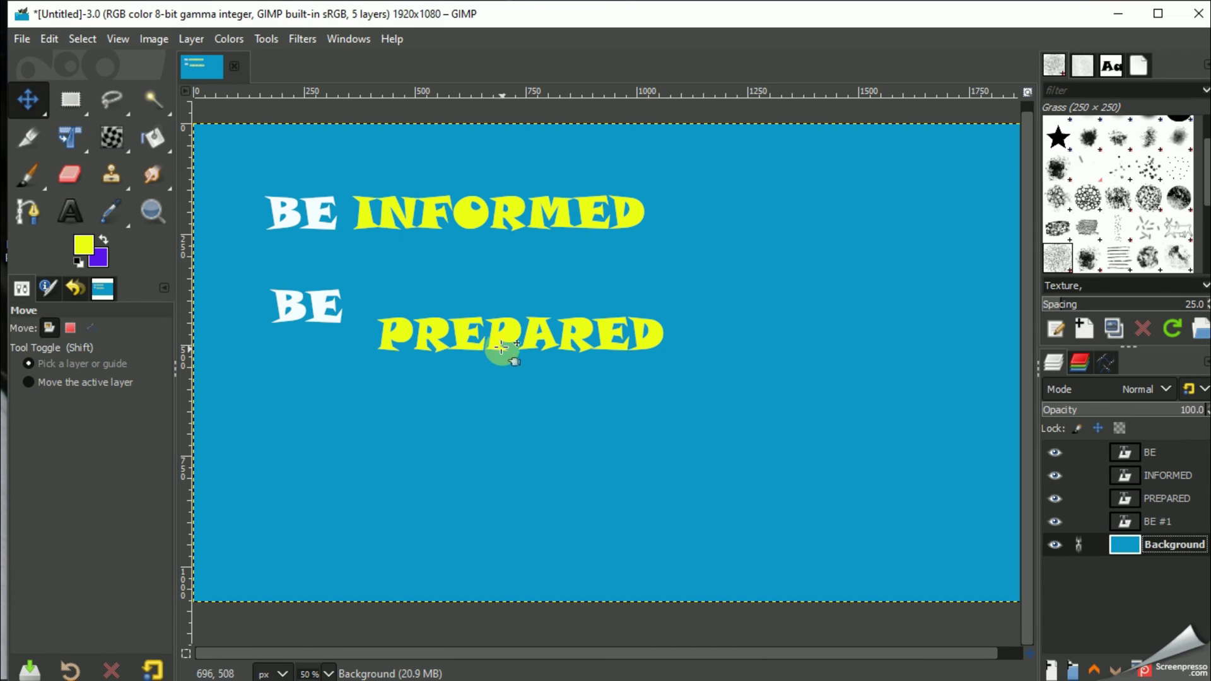
drag(493, 339, 465, 276)
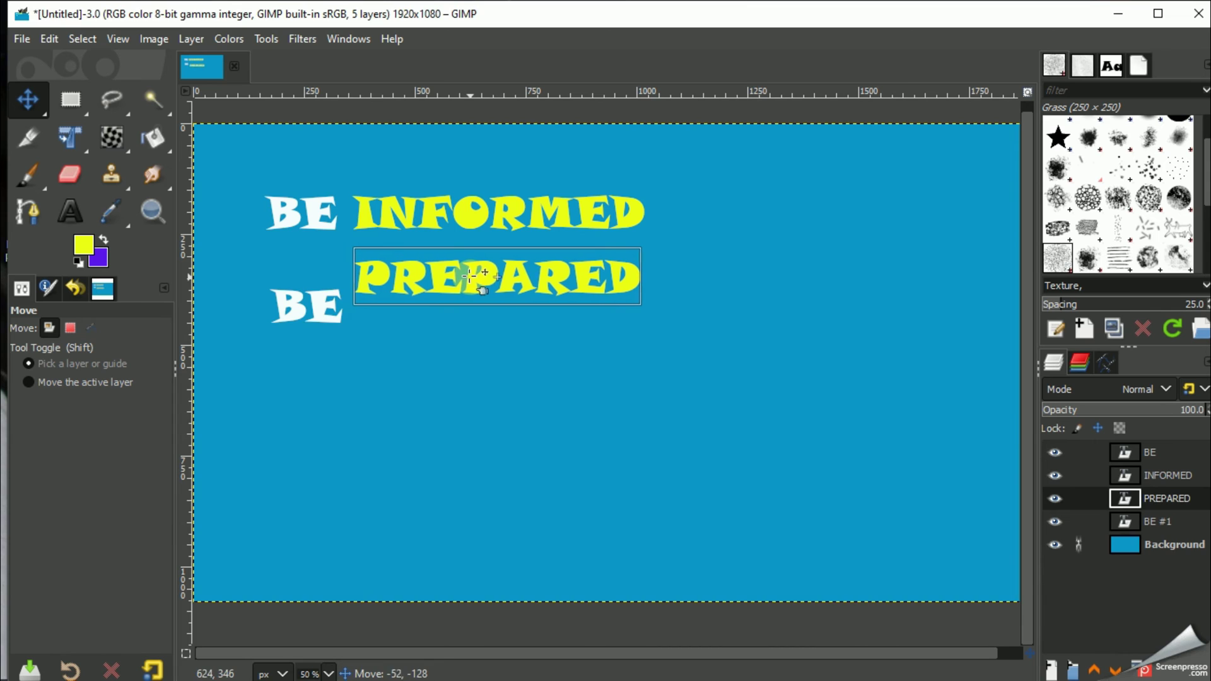
click(305, 280)
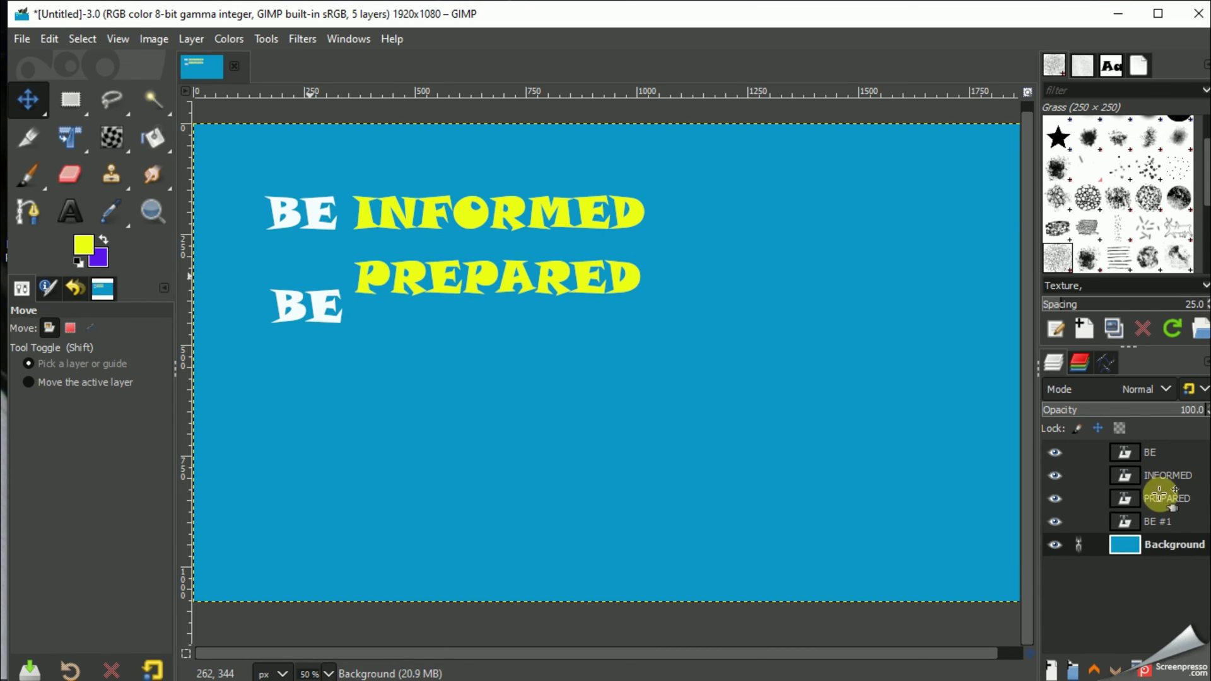
click(1150, 452)
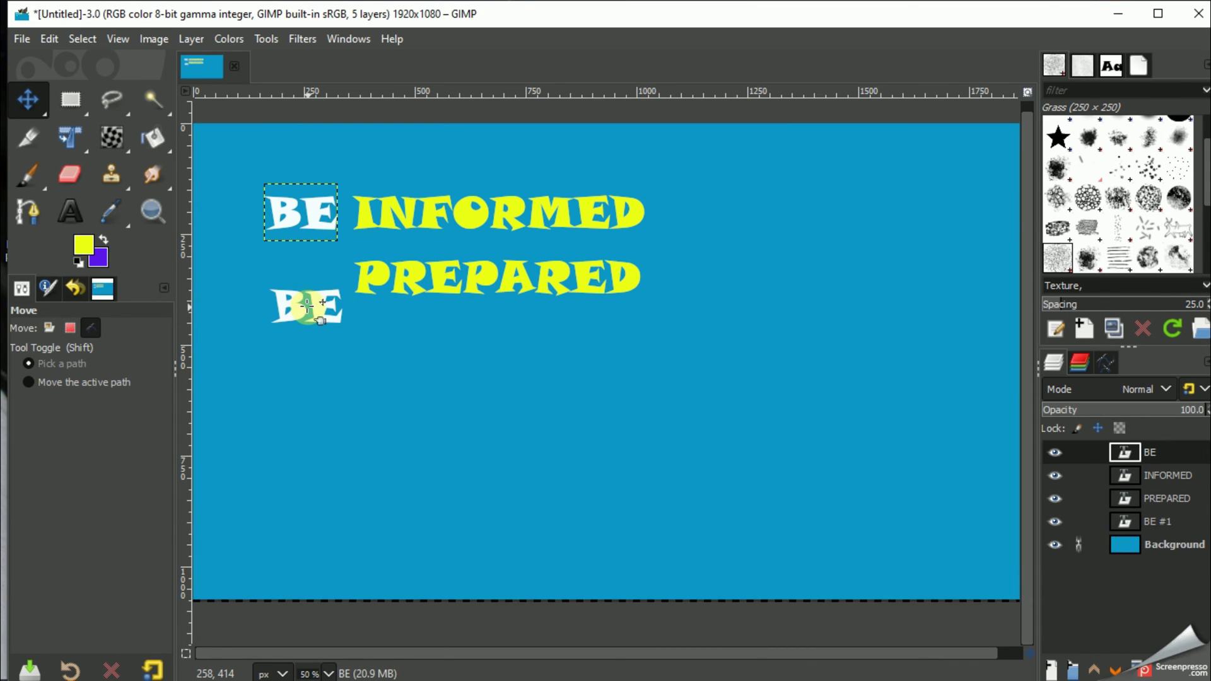
drag(289, 303, 284, 273)
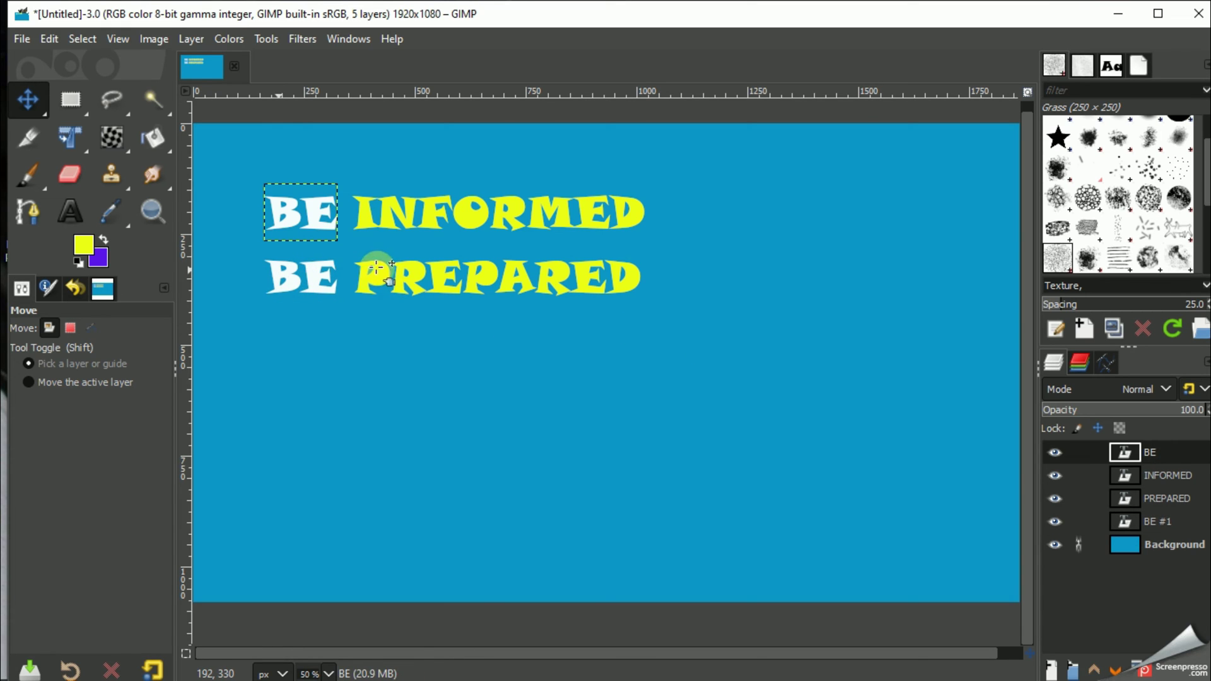
drag(379, 270, 380, 266)
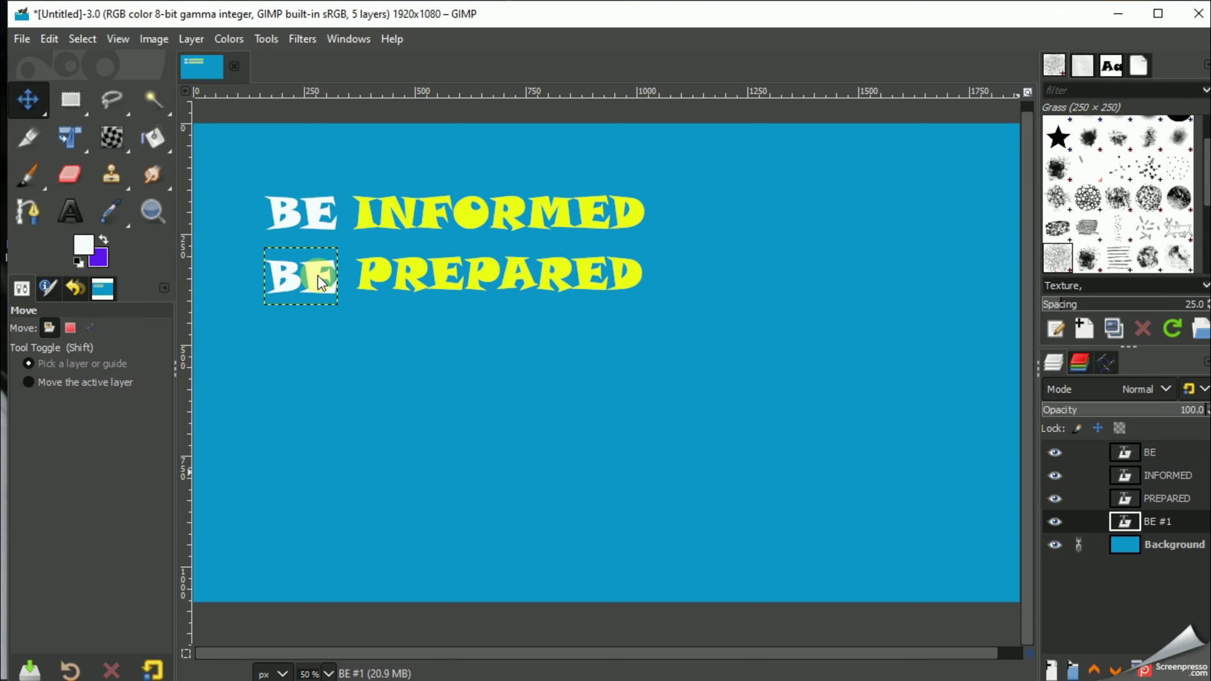
Duplicate the white BE text twice, placing the copies in a third and fourth row.
right_click(1096, 520)
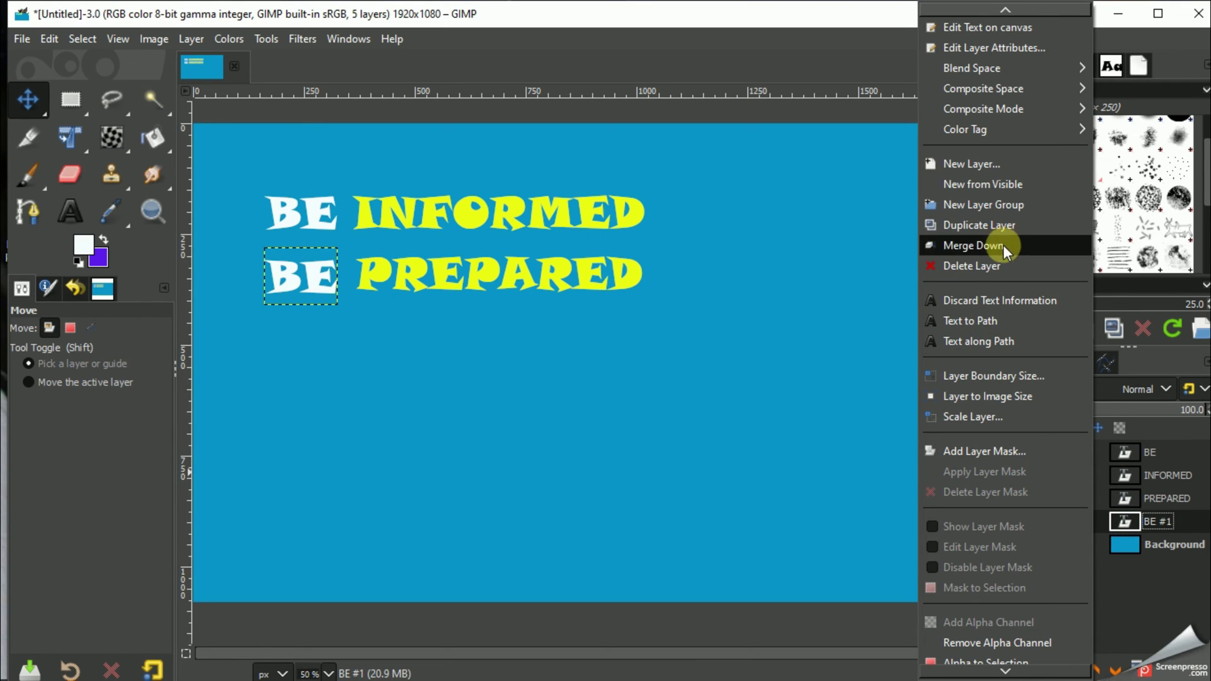
click(969, 228)
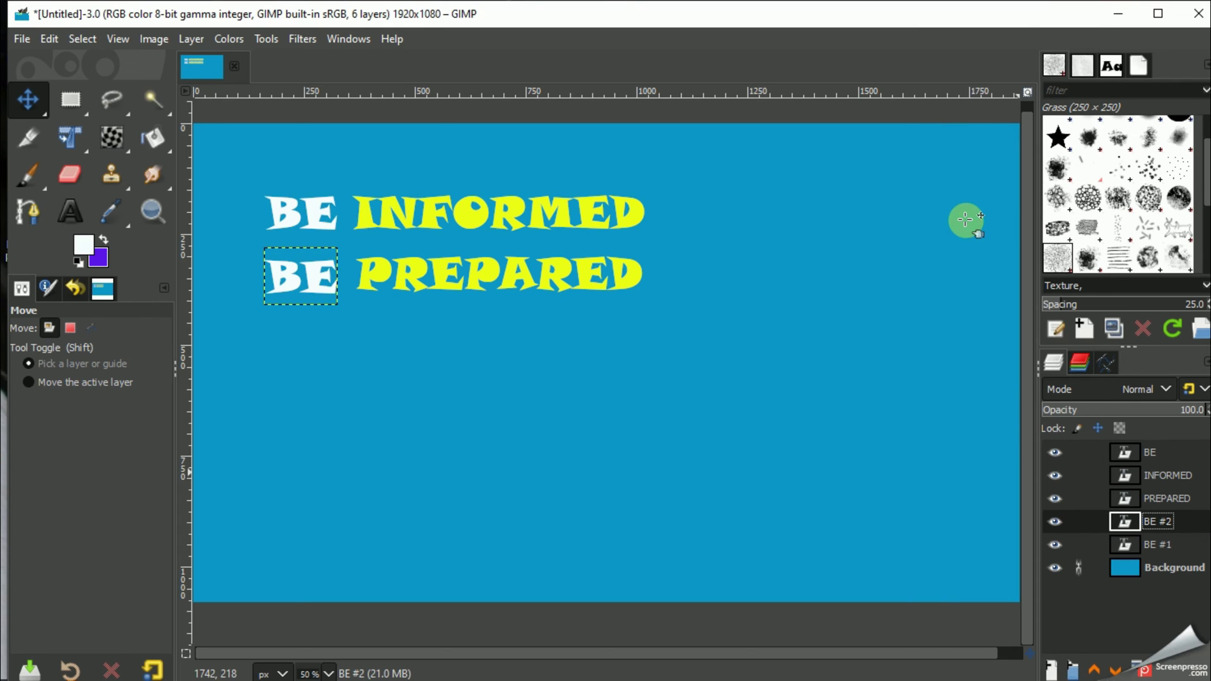
click(1132, 531)
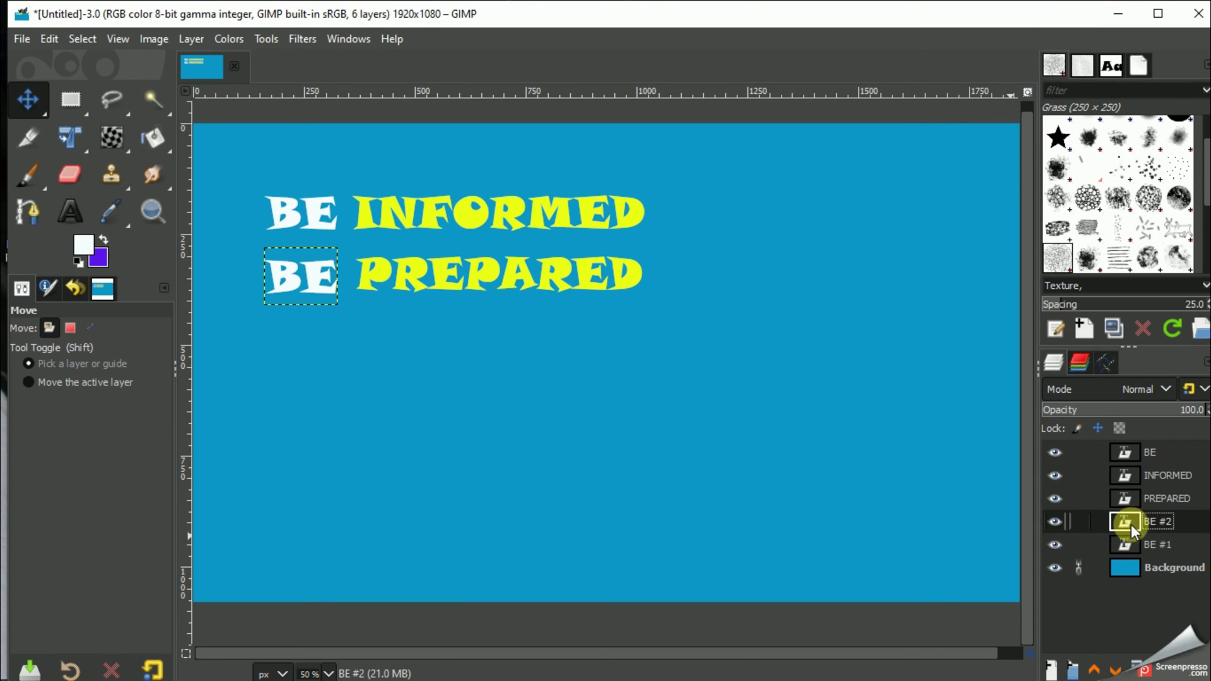
click(26, 107)
drag(313, 281, 314, 337)
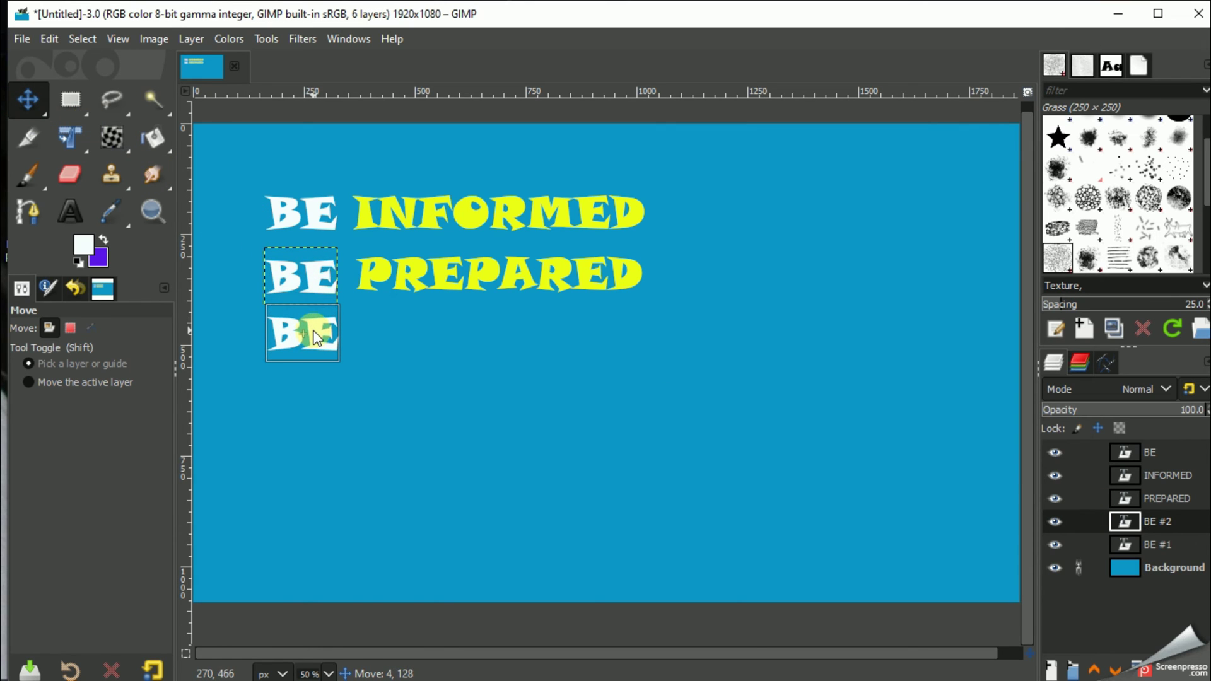
drag(314, 338, 315, 337)
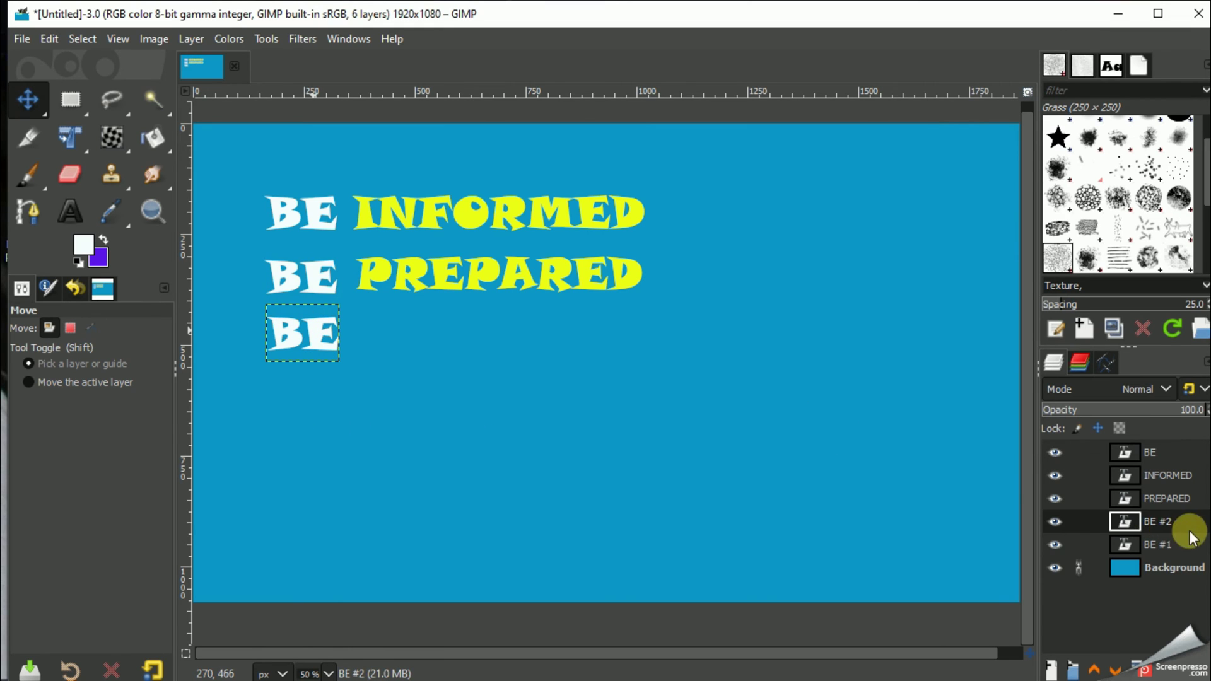
right_click(1168, 522)
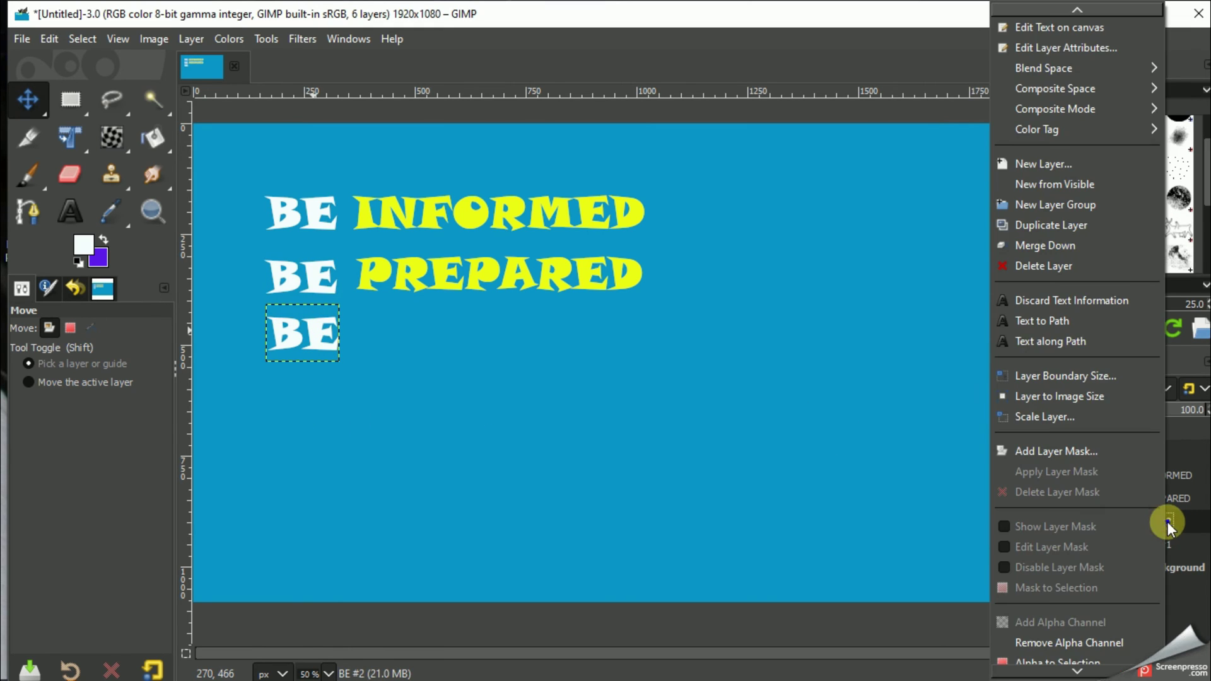
click(1063, 225)
drag(314, 334, 313, 388)
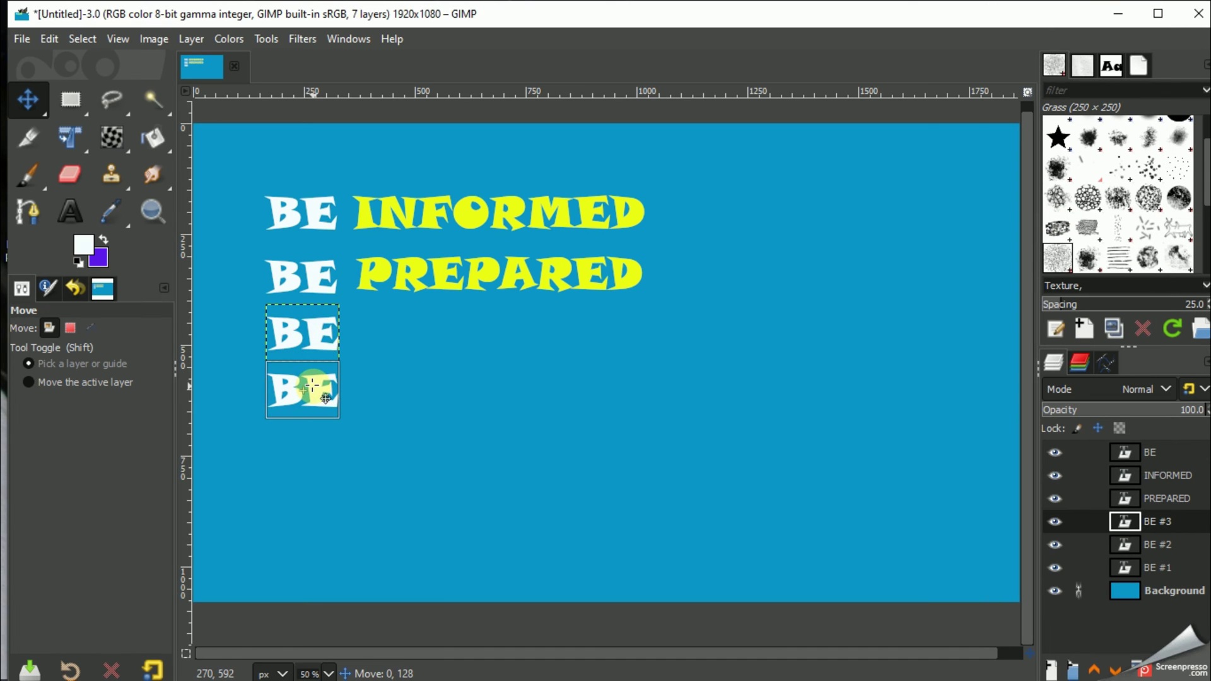
Duplicate the yellow PREPARED text layer.
click(1166, 499)
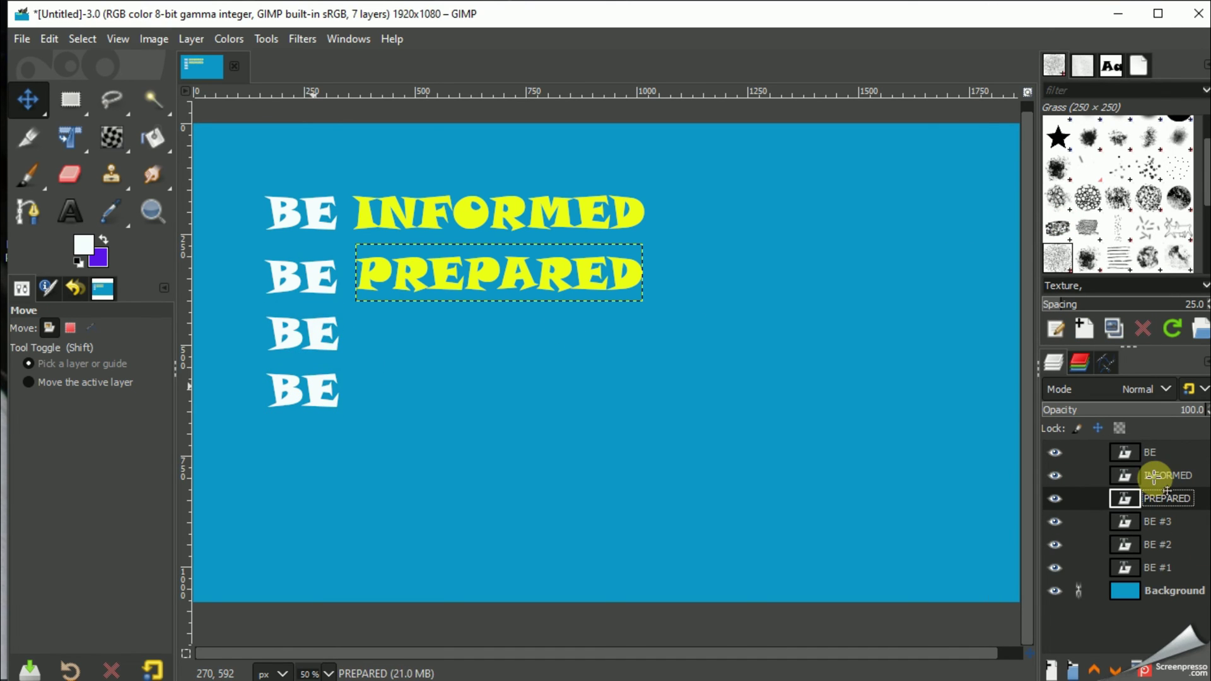
right_click(1174, 509)
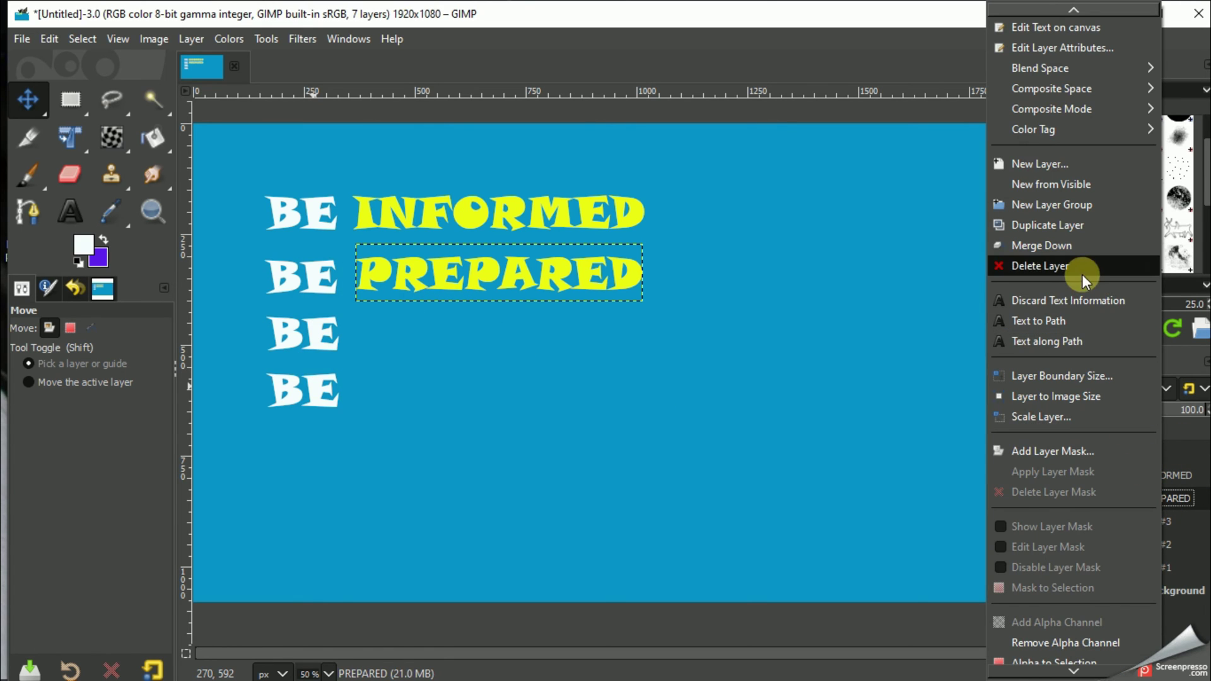
click(1068, 226)
Move the PREPARED copy beside the third BE and retype it as SMART.
drag(510, 270, 510, 333)
key(t)
click(510, 333)
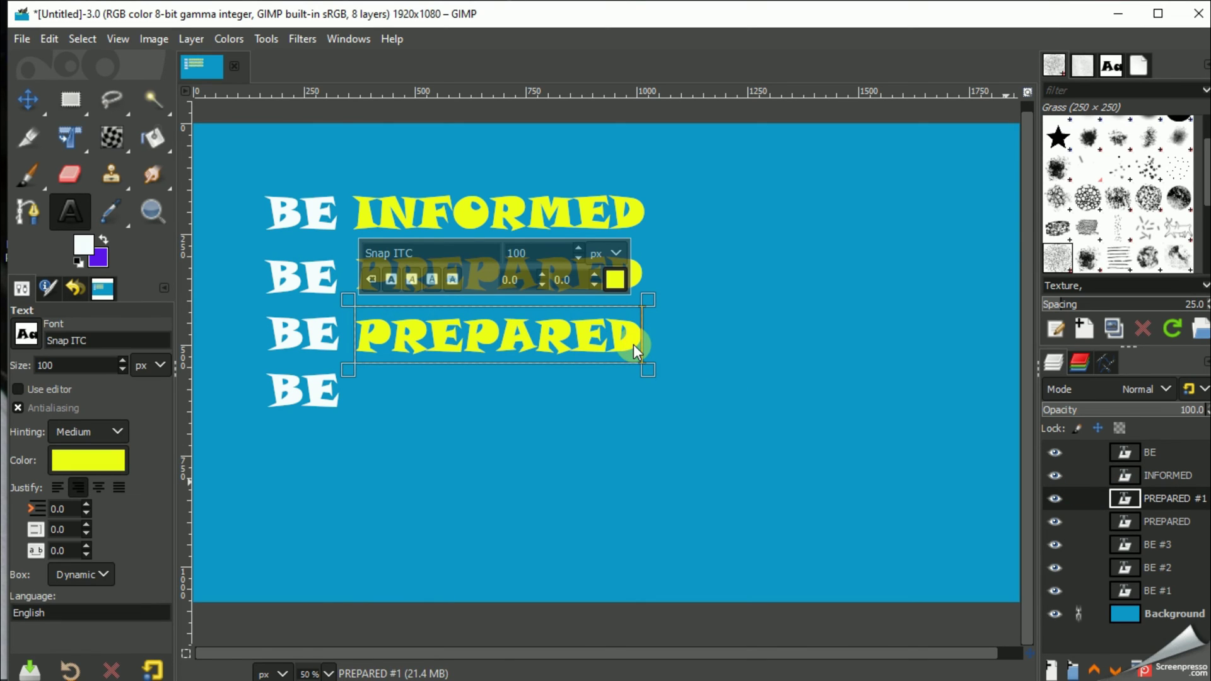
key(BackSpace)
key(BackSpace)
key(BackSpace)
key(BackSpace)
key(BackSpace)
key(BackSpace)
key(BackSpace)
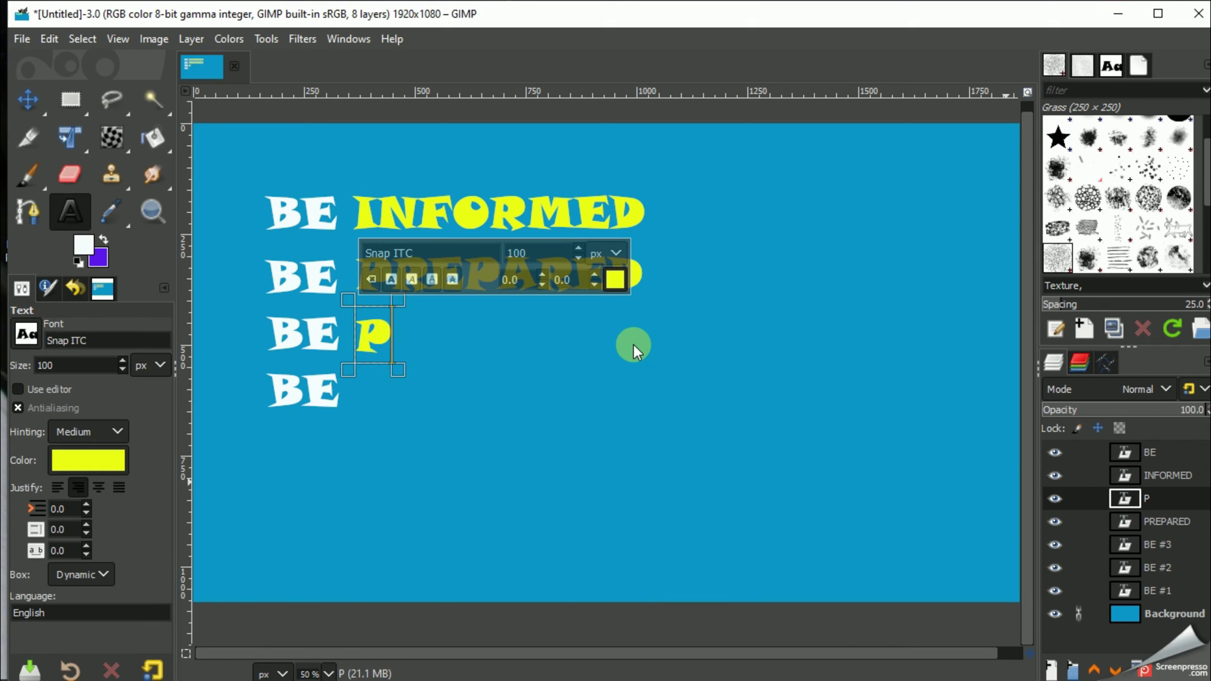
key(BackSpace)
text(SMA)
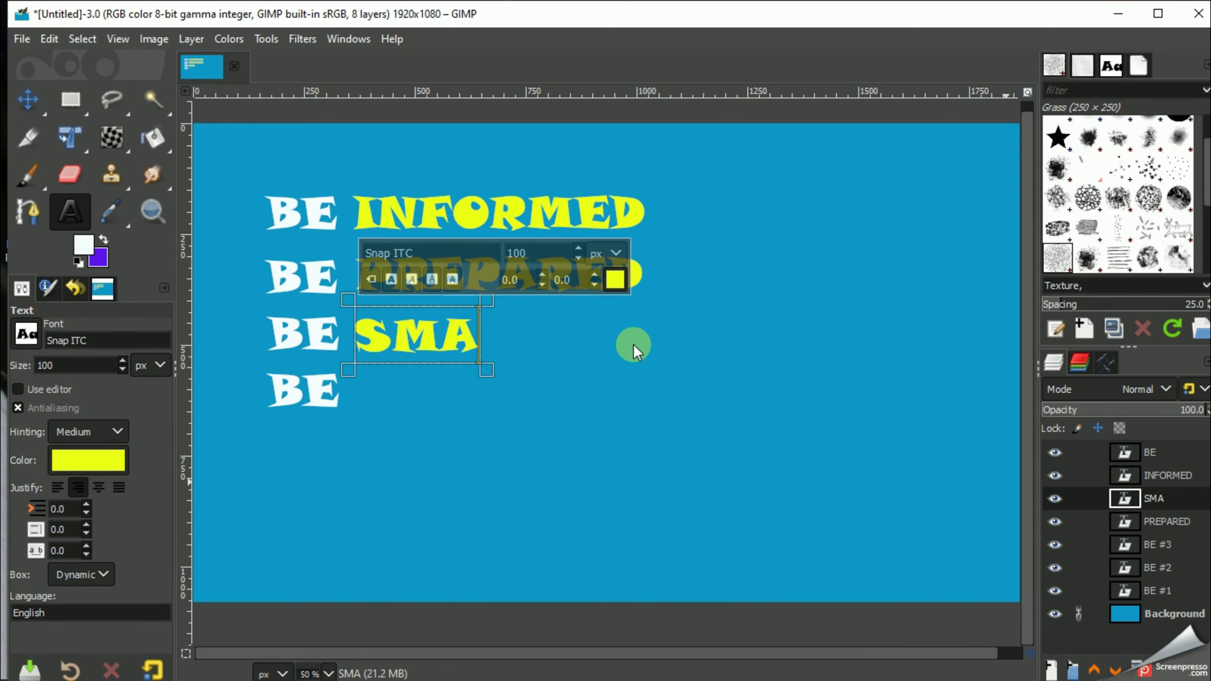
text(RT)
key(Escape)
Duplicate SMART onto the fourth line and change the copy's text to SAFE.
key(shift+ctrl+d)
key(m)
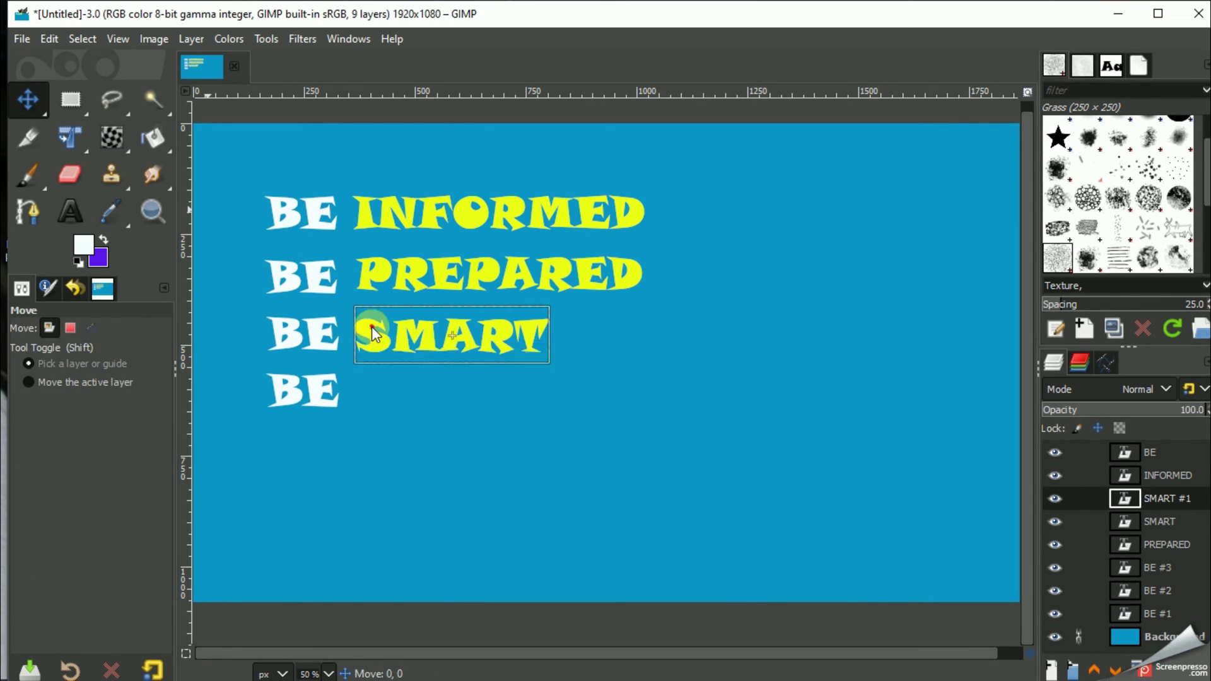
drag(363, 327, 362, 382)
double_click(1136, 508)
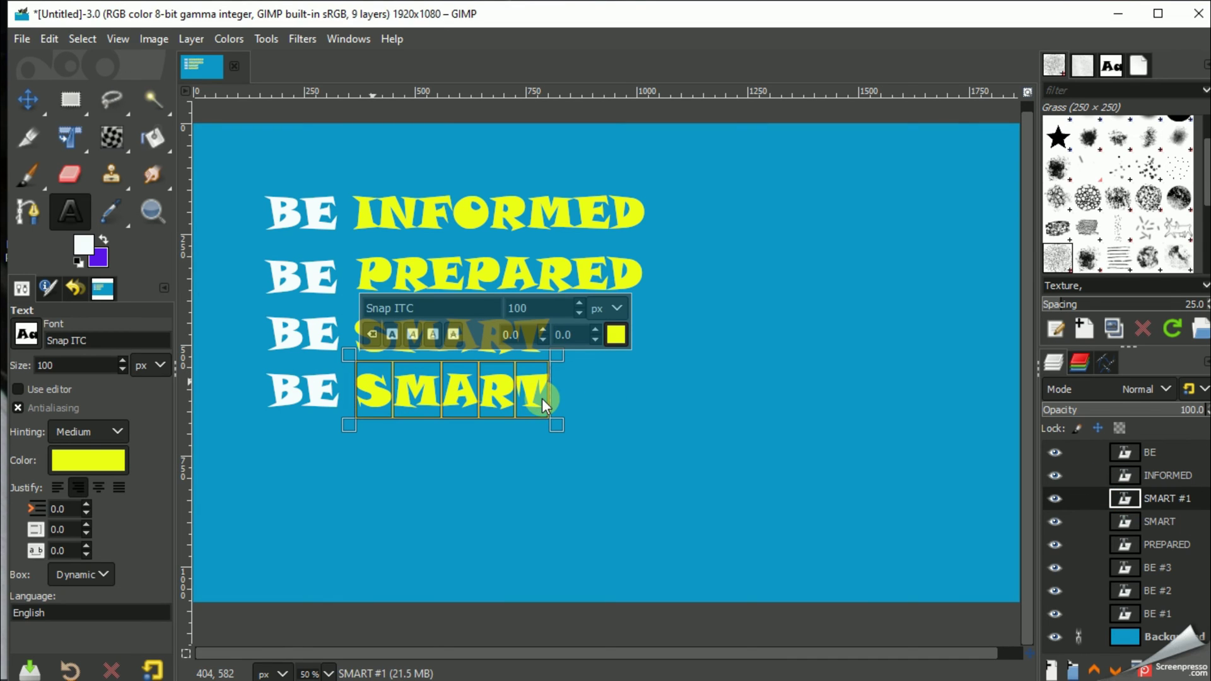
key(BackSpace)
key(BackSpace)
key(BackSpace)
key(BackSpace)
text(AFE)
click(598, 476)
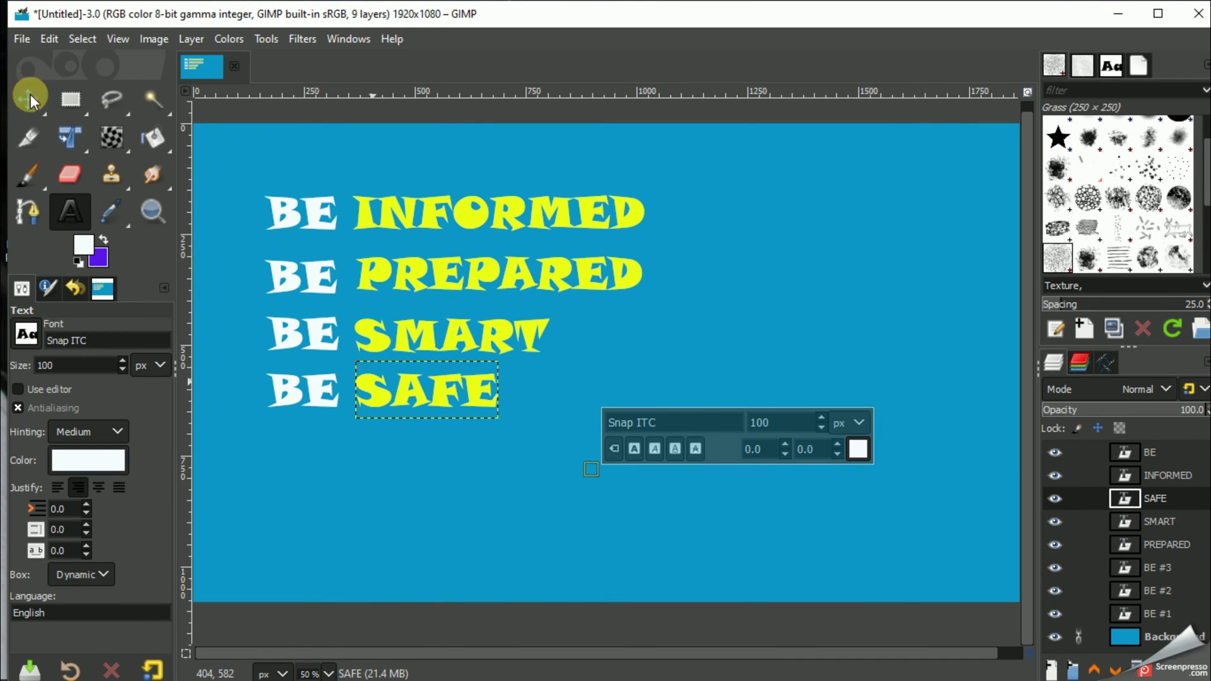
click(1167, 475)
click(1168, 637)
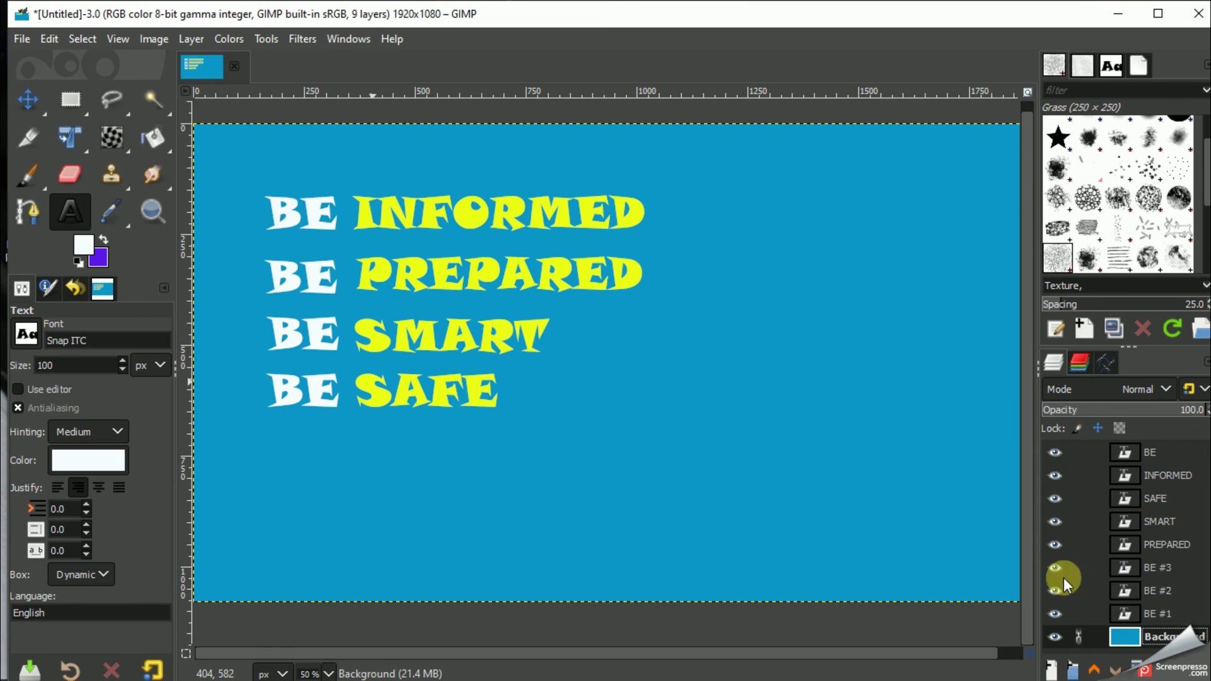
Move the first-line BE and INFORMED up and left toward the top-left.
click(1150, 452)
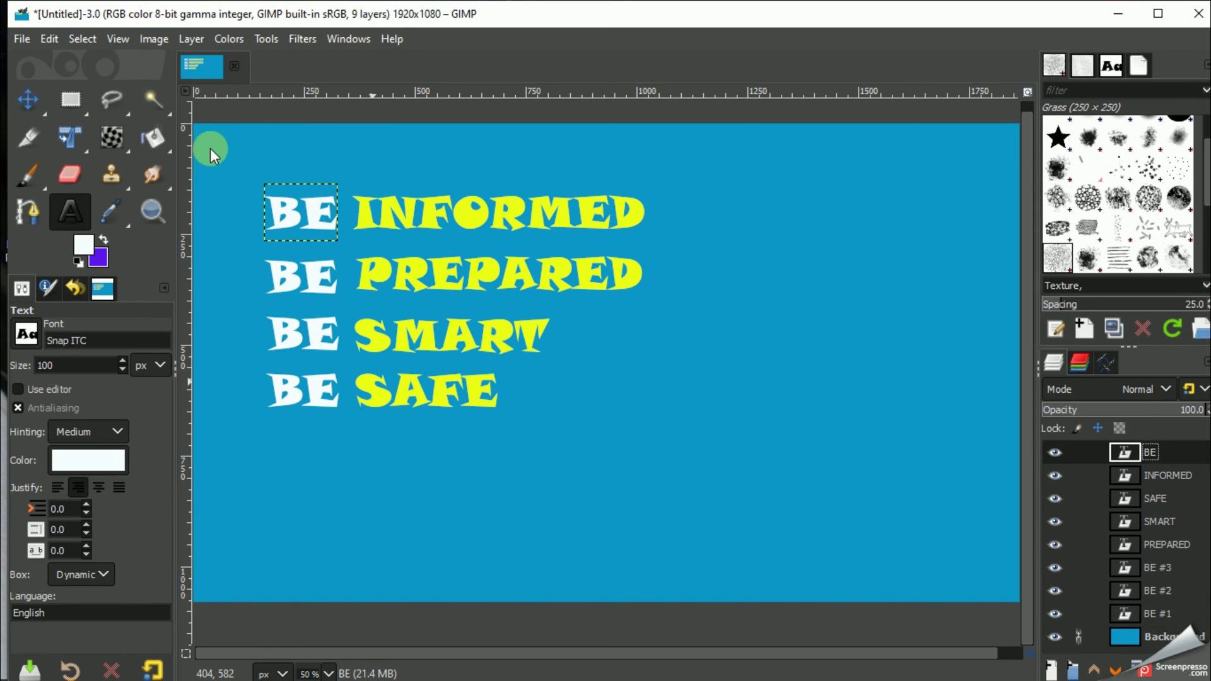
click(305, 218)
click(27, 99)
drag(312, 215, 289, 171)
drag(474, 213, 451, 169)
mouse_move(305, 284)
mouse_down()
mouse_move(306, 250)
mouse_move(271, 232)
mouse_up()
key(ctrl+z)
click(293, 282)
Pull the PREPARED, SMART and SAFE lines up beneath INFORMED with even spacing.
drag(360, 271, 336, 250)
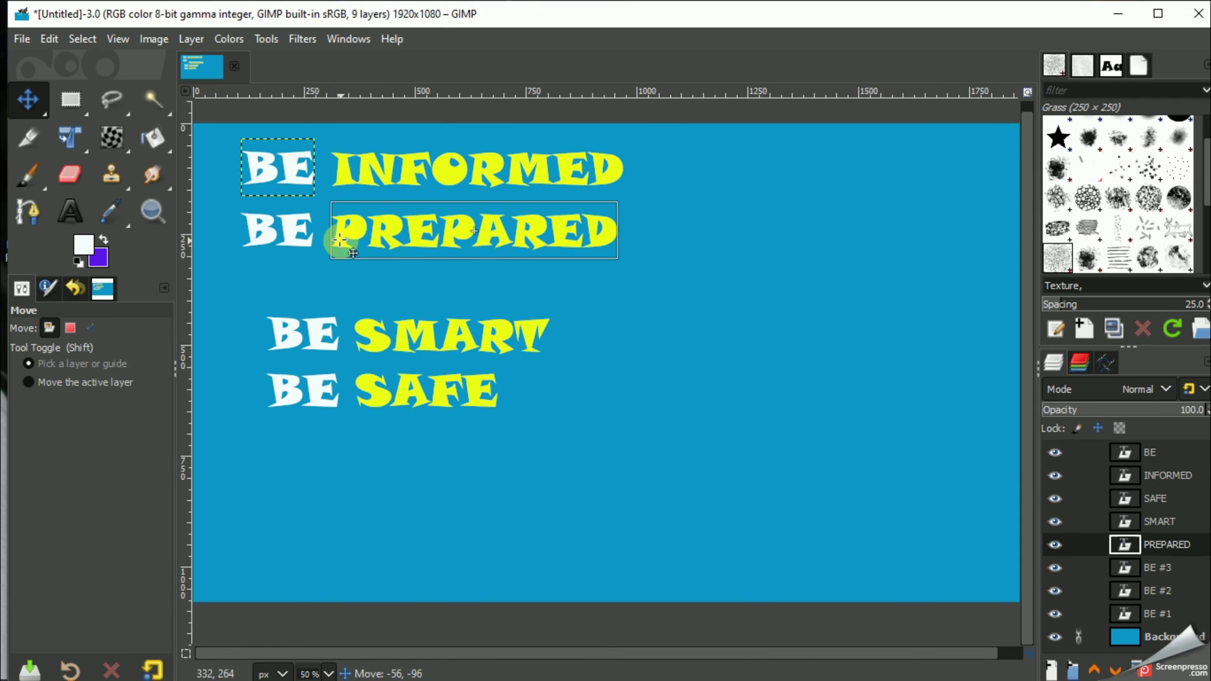
drag(296, 333, 272, 286)
drag(377, 345, 352, 301)
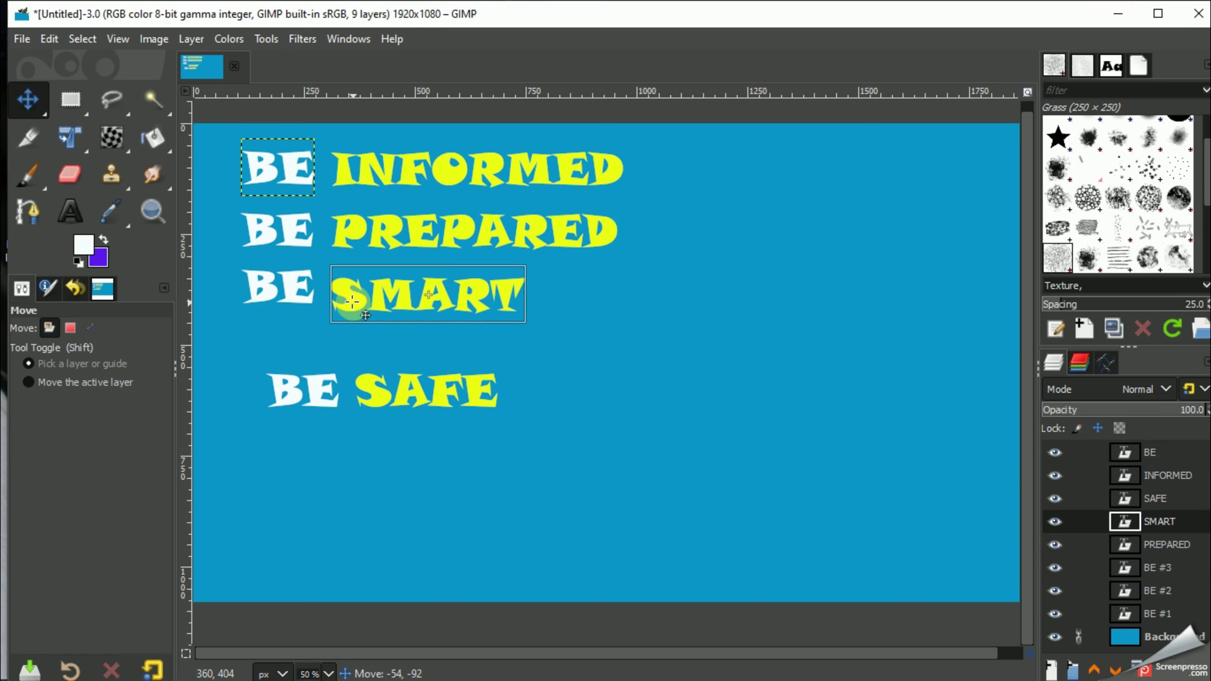
drag(287, 405, 265, 359)
drag(376, 398, 354, 358)
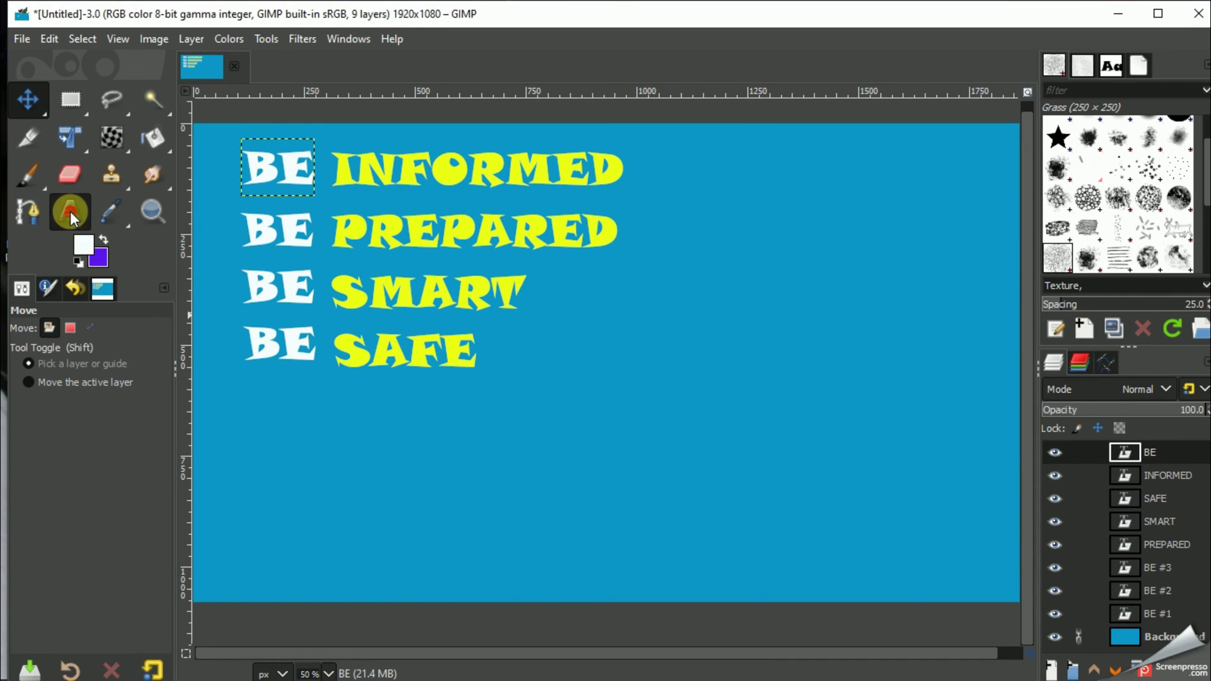
click(69, 212)
Type 'Be READY To Fight' in a new white text box below the slogans.
click(230, 398)
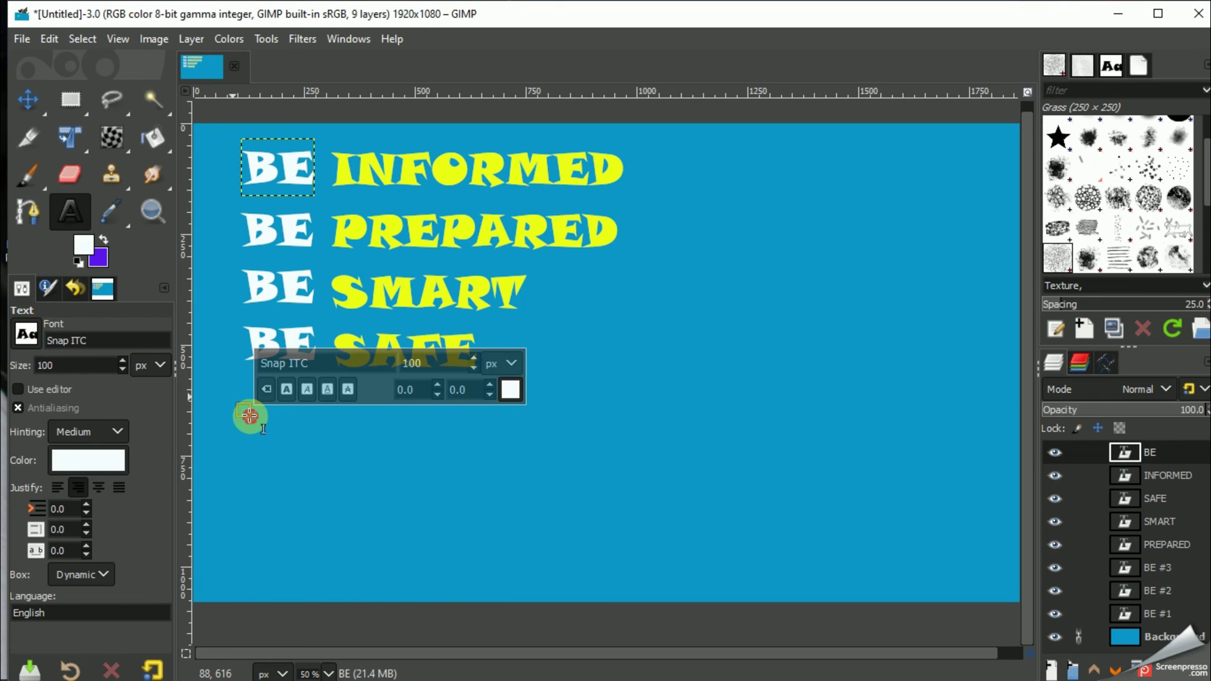
text(Be R)
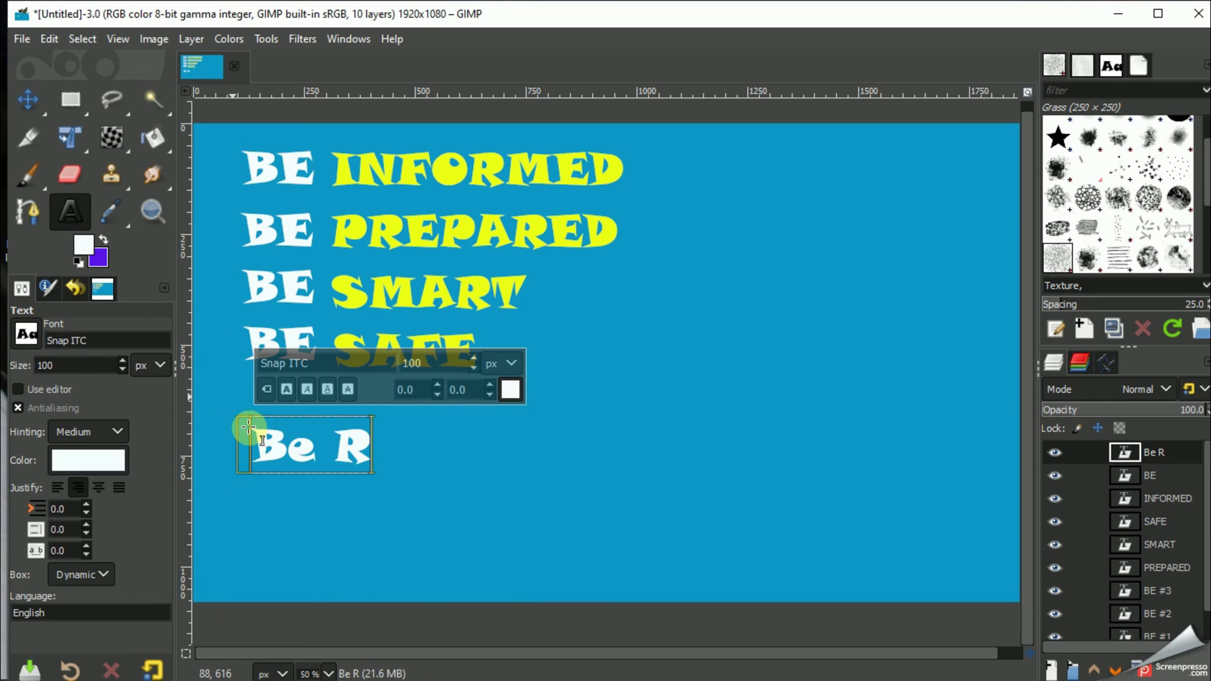
text(EADY To )
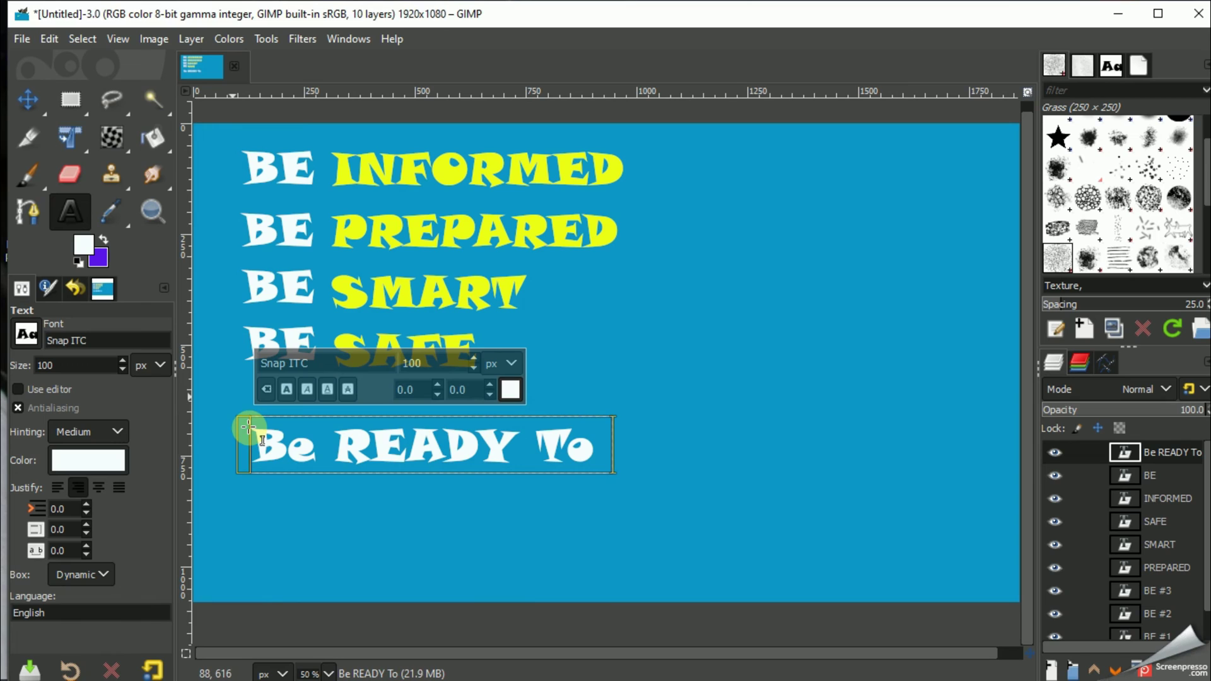
text(Fight)
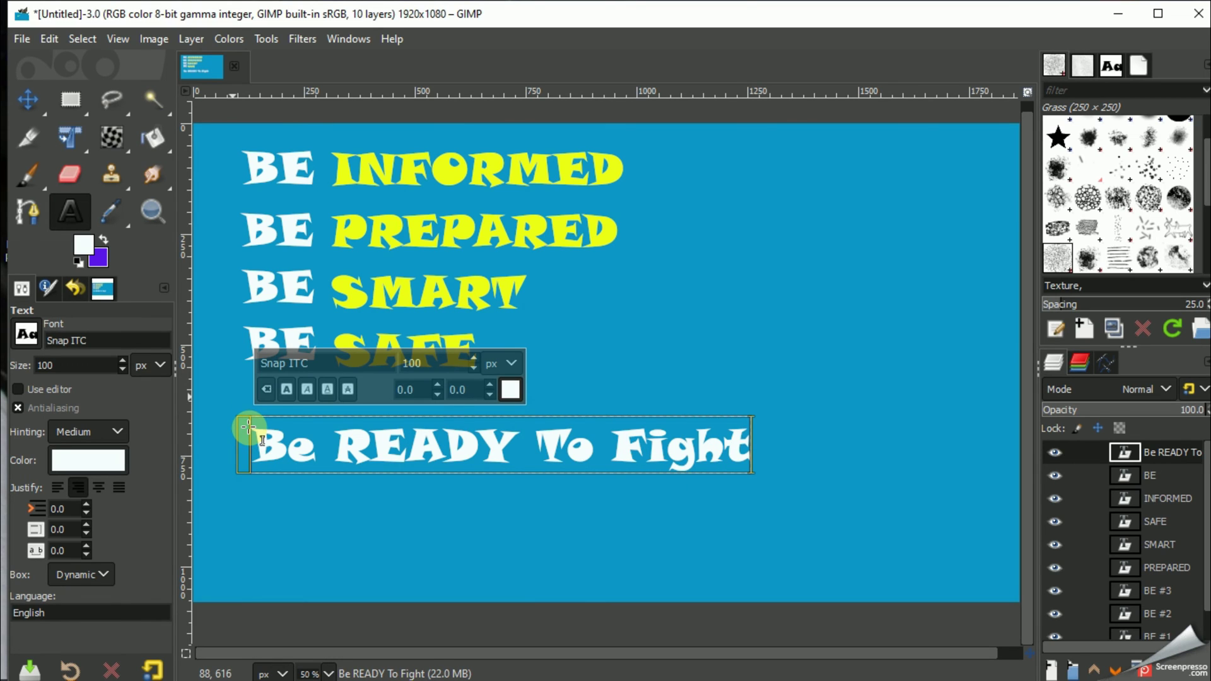
click(507, 441)
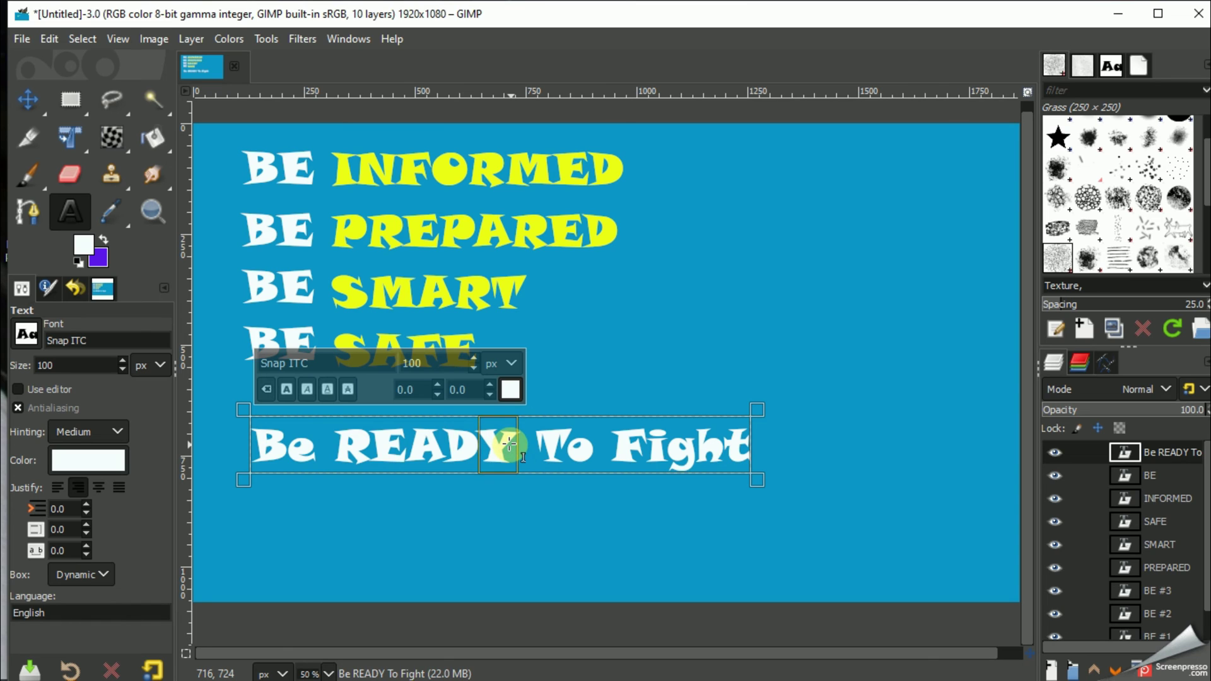
Select READY and sample SMART's yellow as the foreground colour.
key(shift+Left)
key(shift+Left)
key(shift+Left)
click(84, 244)
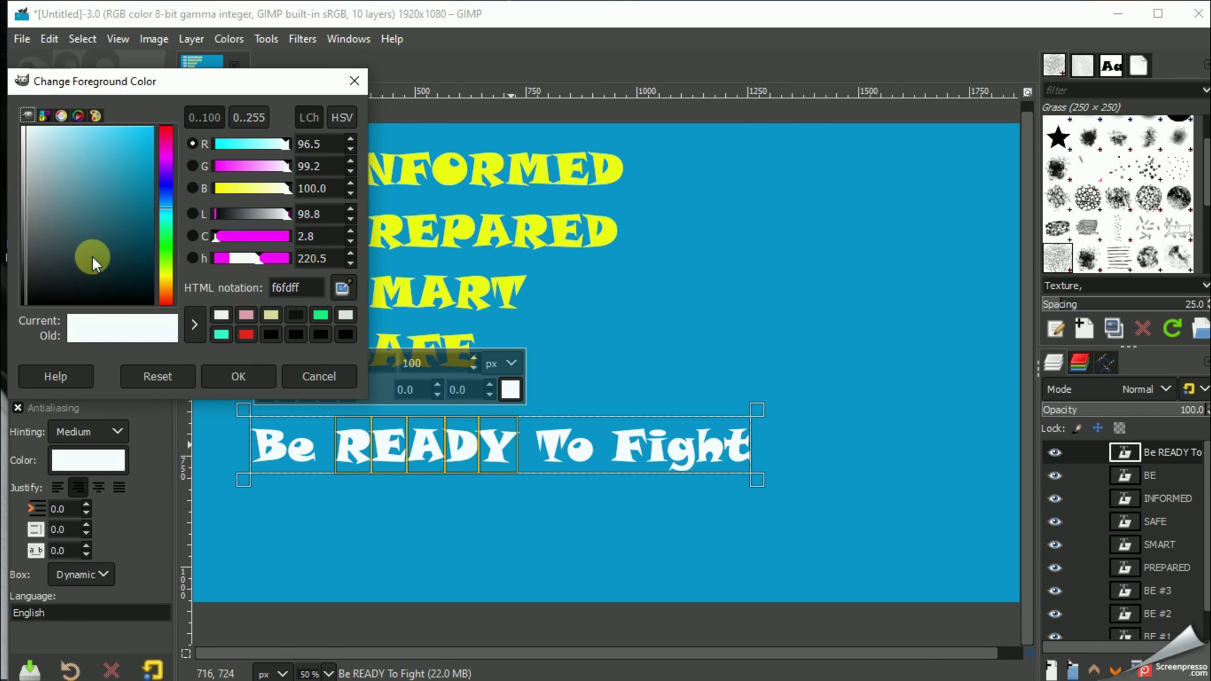
click(304, 379)
click(110, 212)
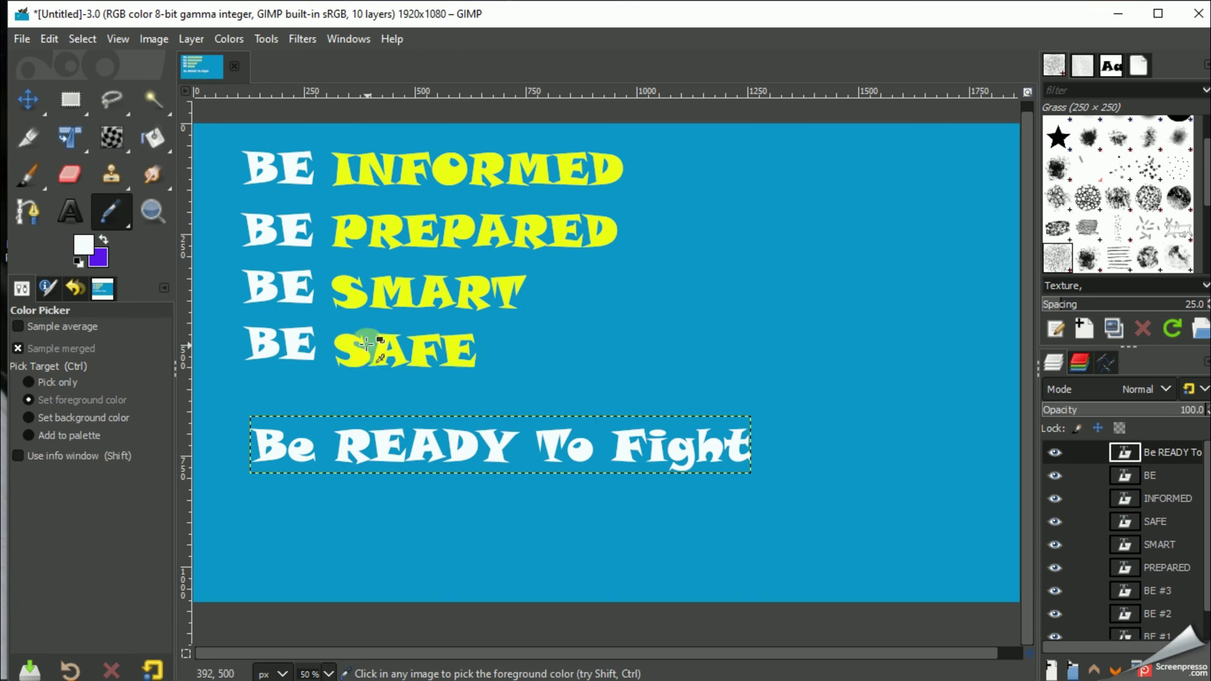
click(345, 327)
key(t)
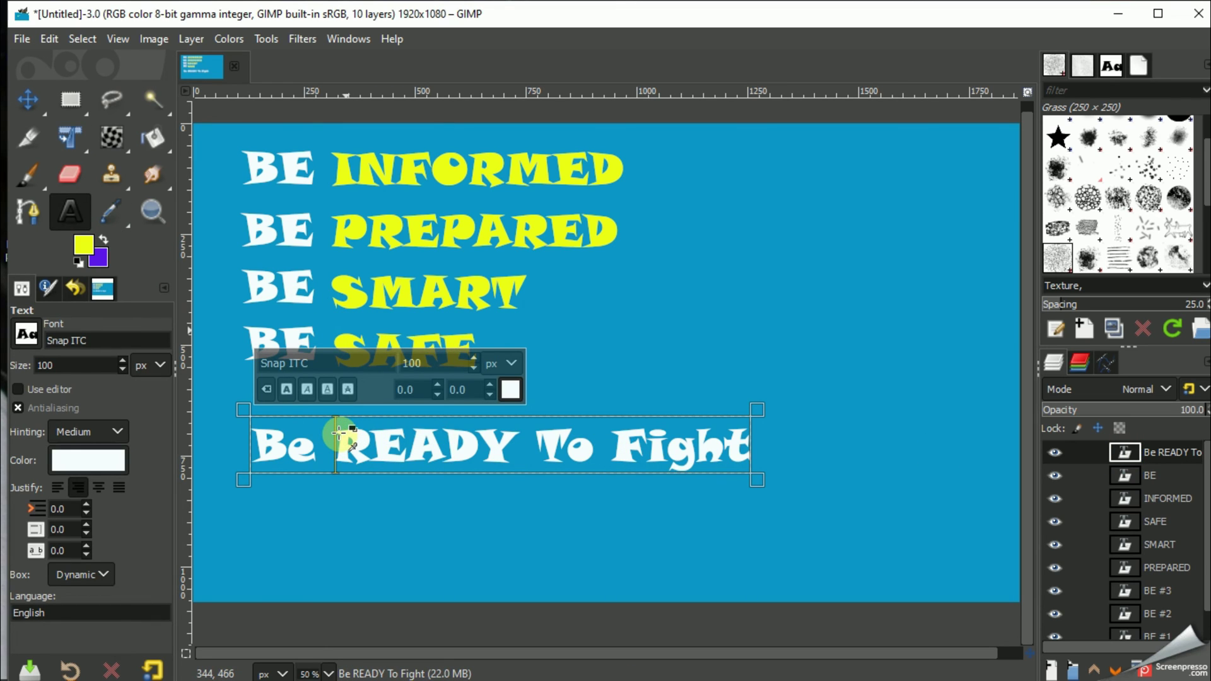
Apply a yellow colour to the selected READY and finish editing the text.
click(510, 389)
drag(492, 448, 490, 432)
drag(545, 359, 547, 359)
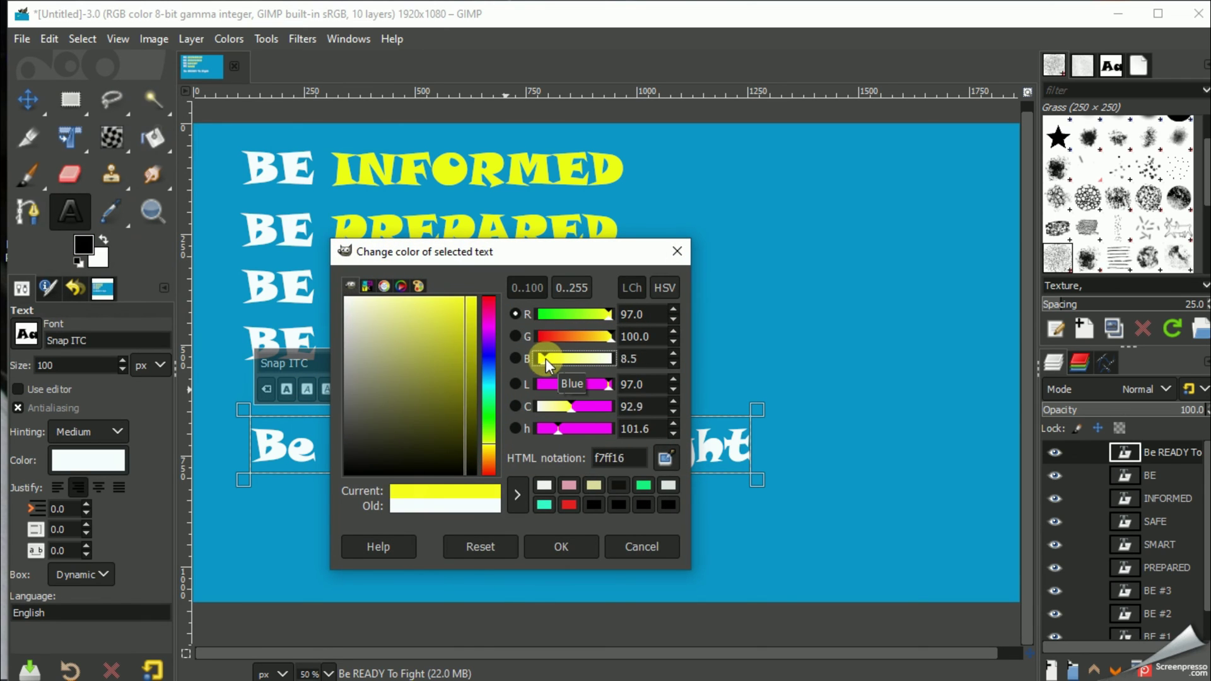
click(553, 545)
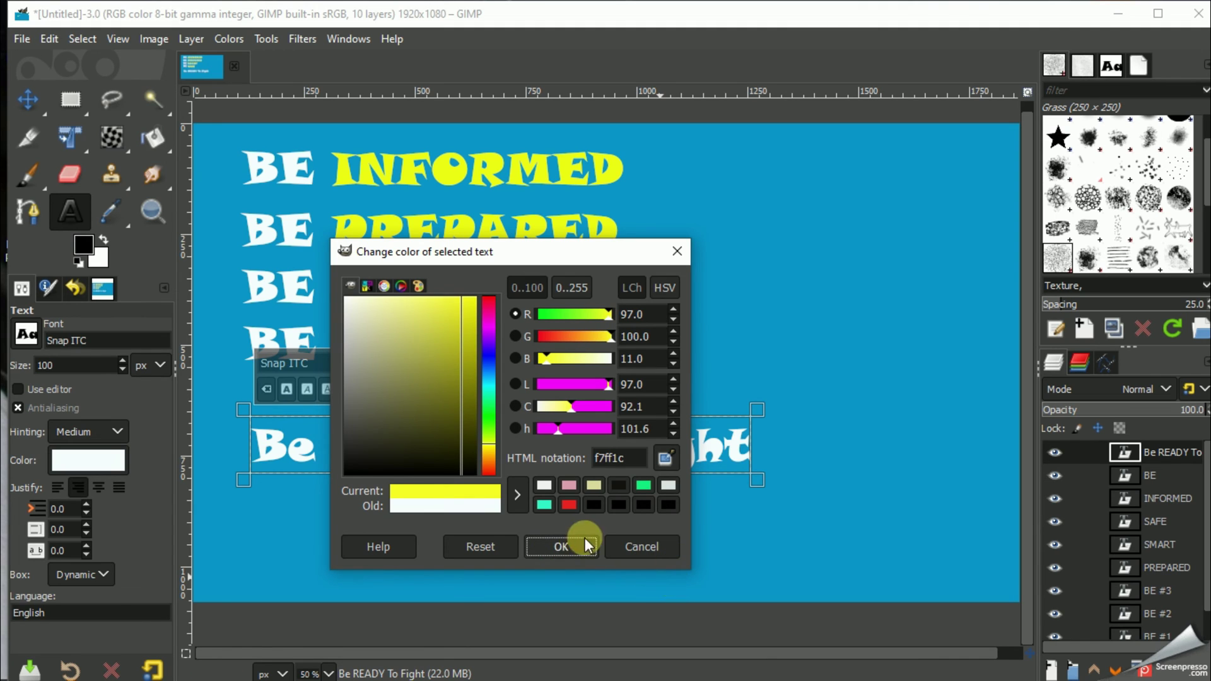
click(558, 546)
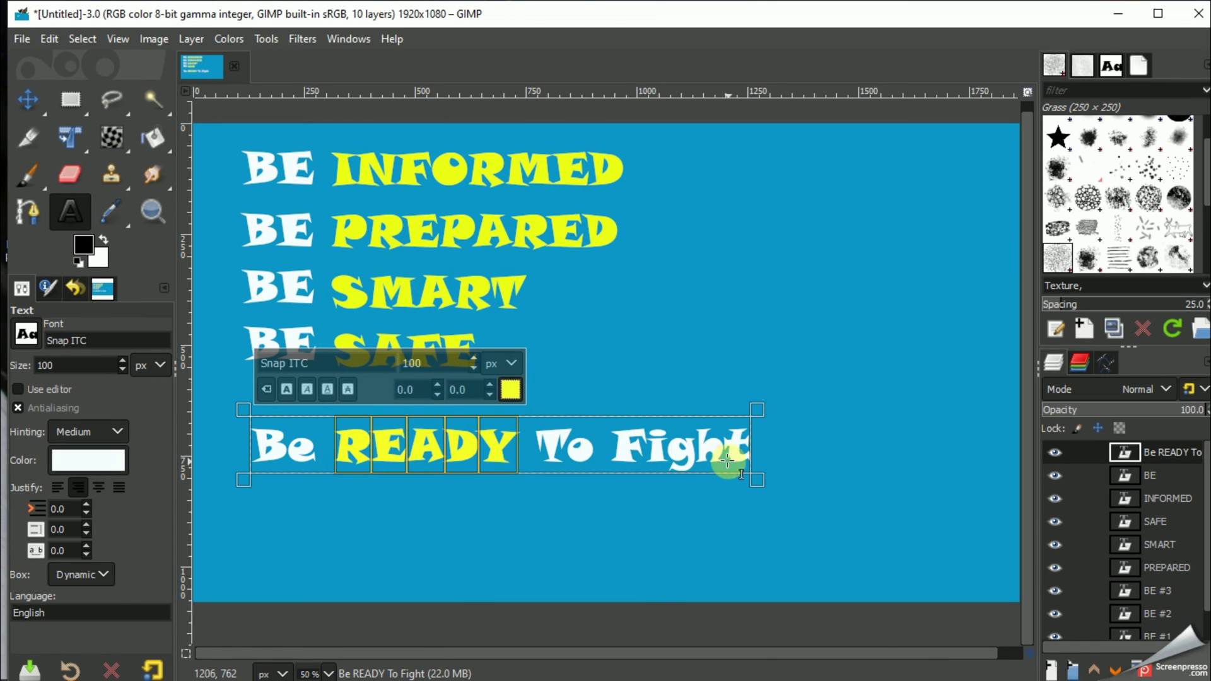
click(480, 535)
key(m)
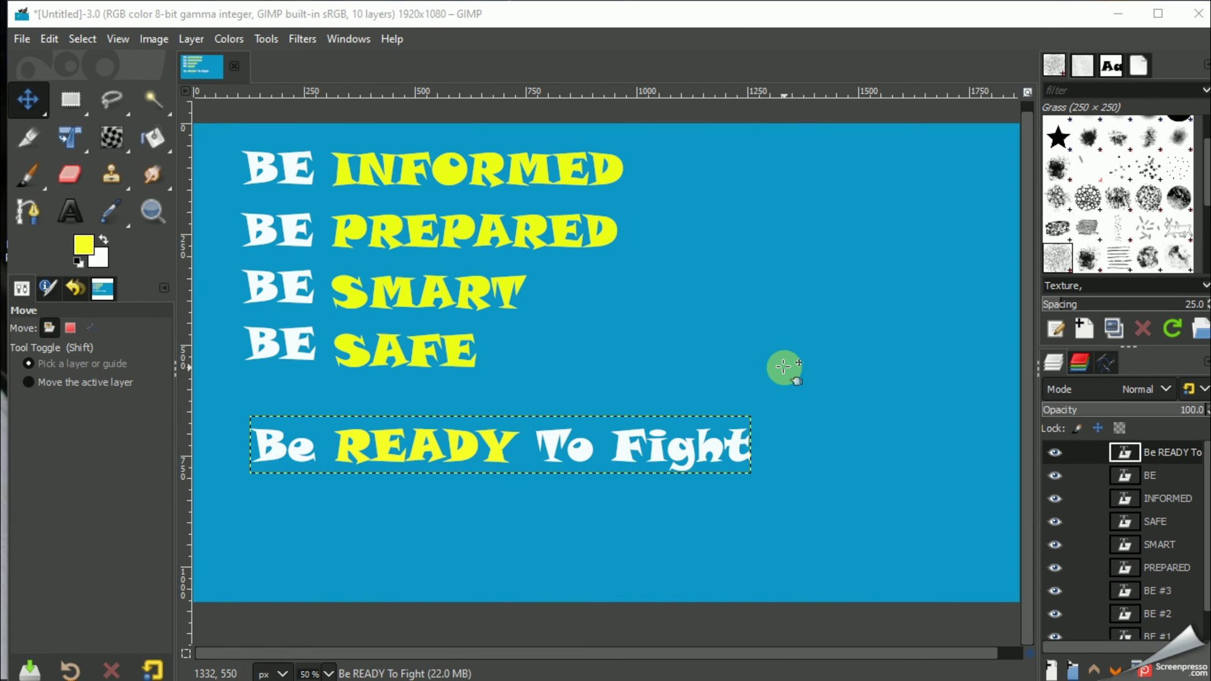
Add a yellow #COVID-19 text line and move it under Be READY To Fight.
click(70, 217)
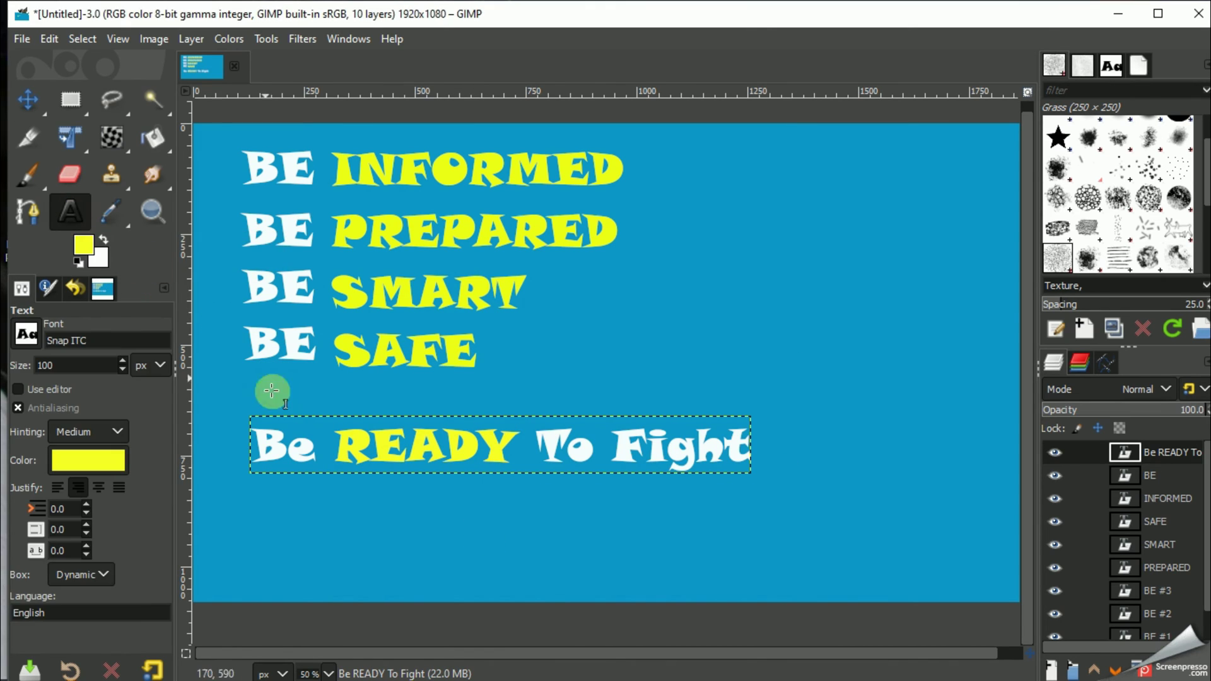
click(309, 500)
text(#)
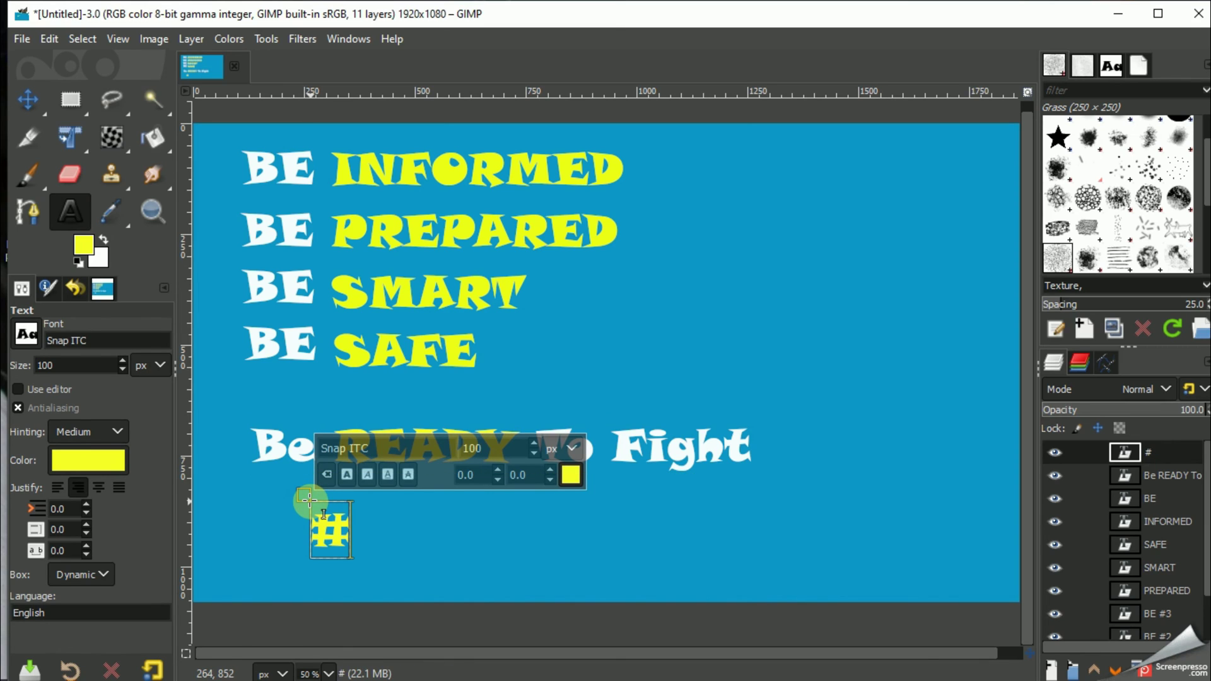
text(COVID)
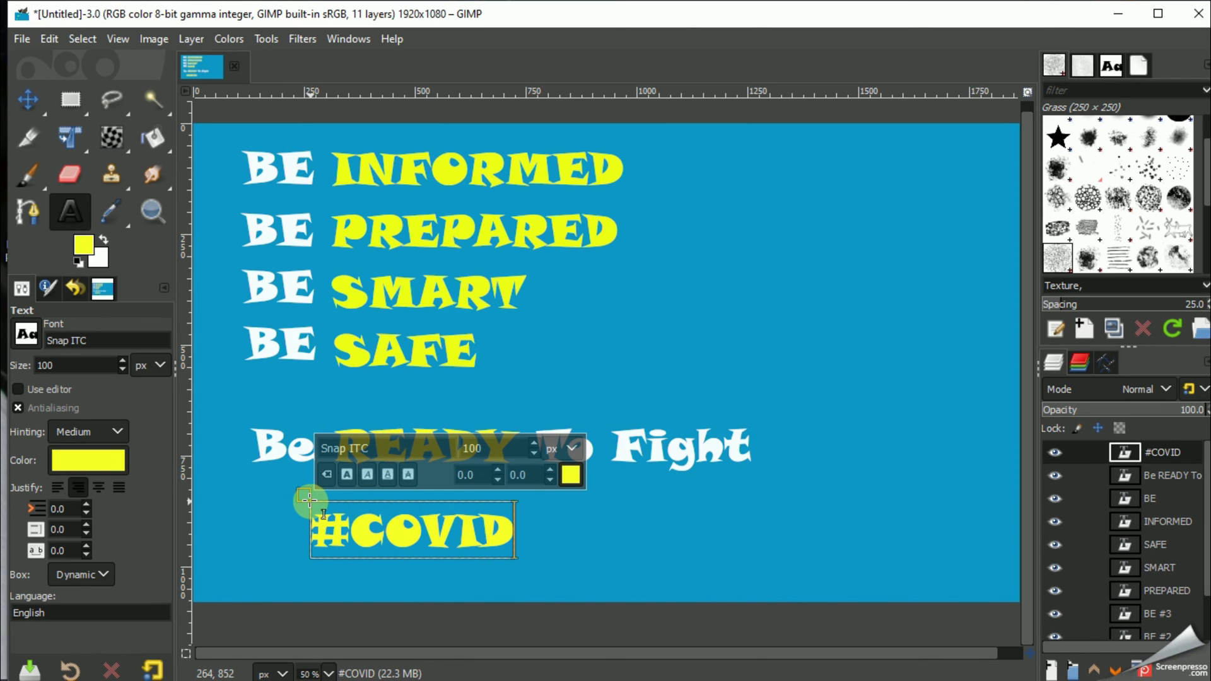
text(-19)
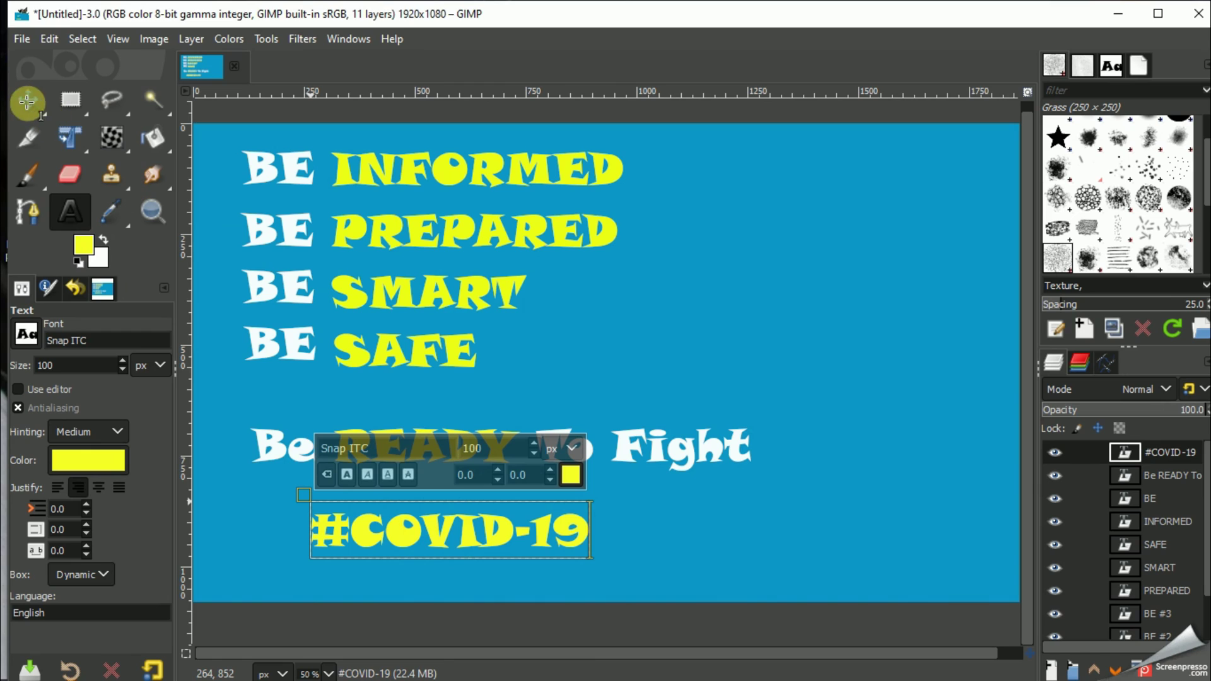
click(1169, 452)
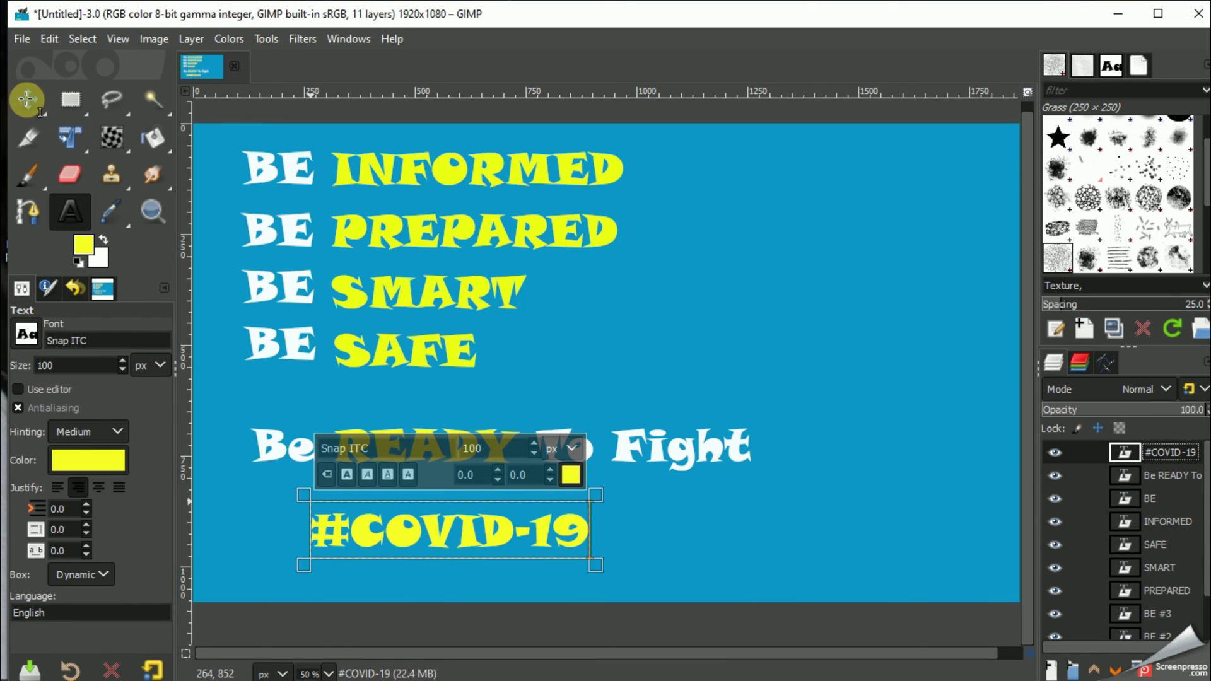
click(825, 559)
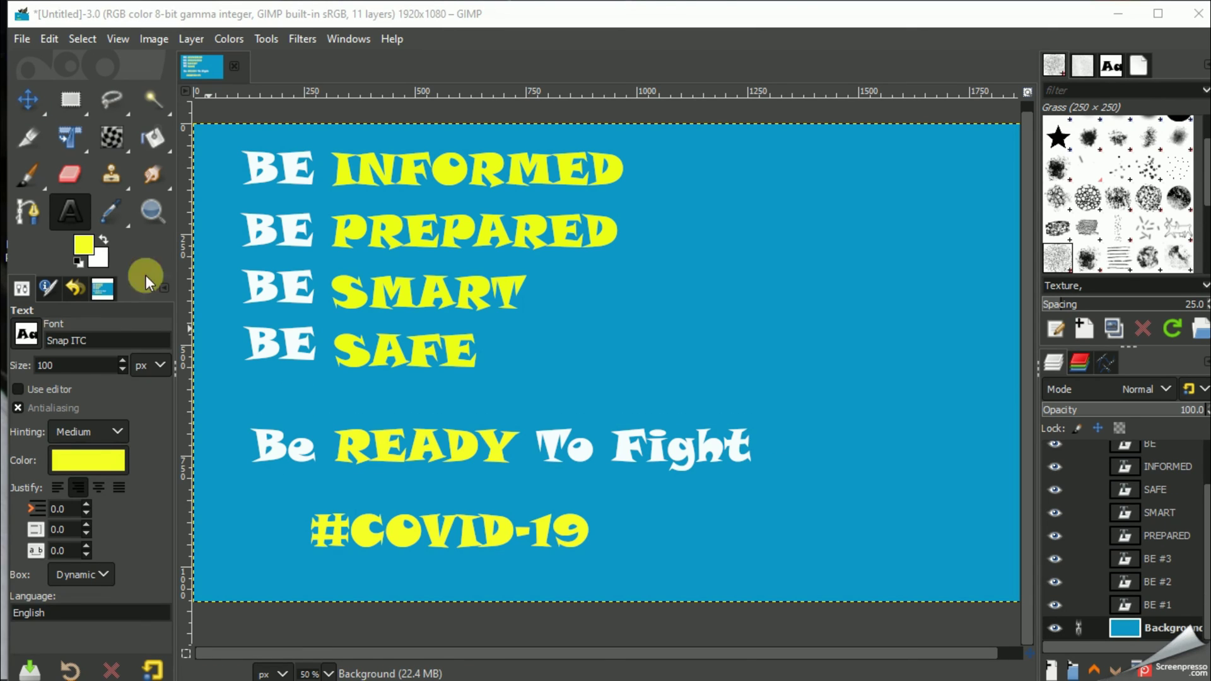
click(27, 100)
drag(359, 526, 305, 500)
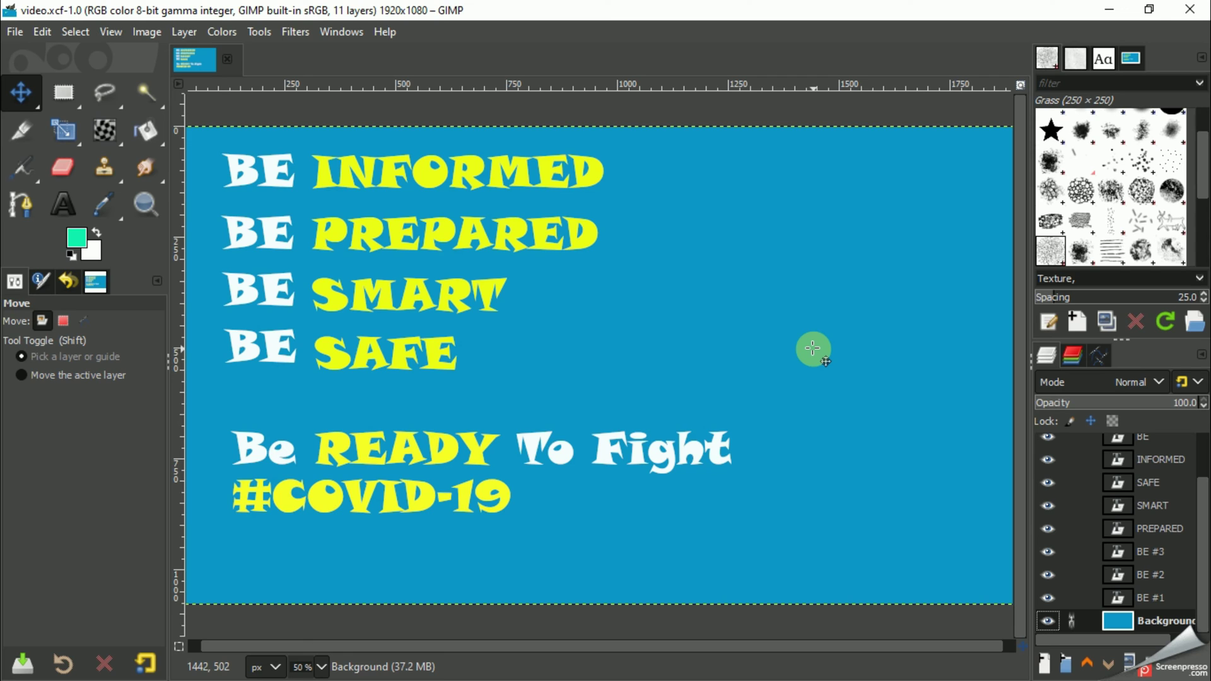
Open stay-at-home-4956906_1280.png from the Desktop as a new layer.
click(16, 34)
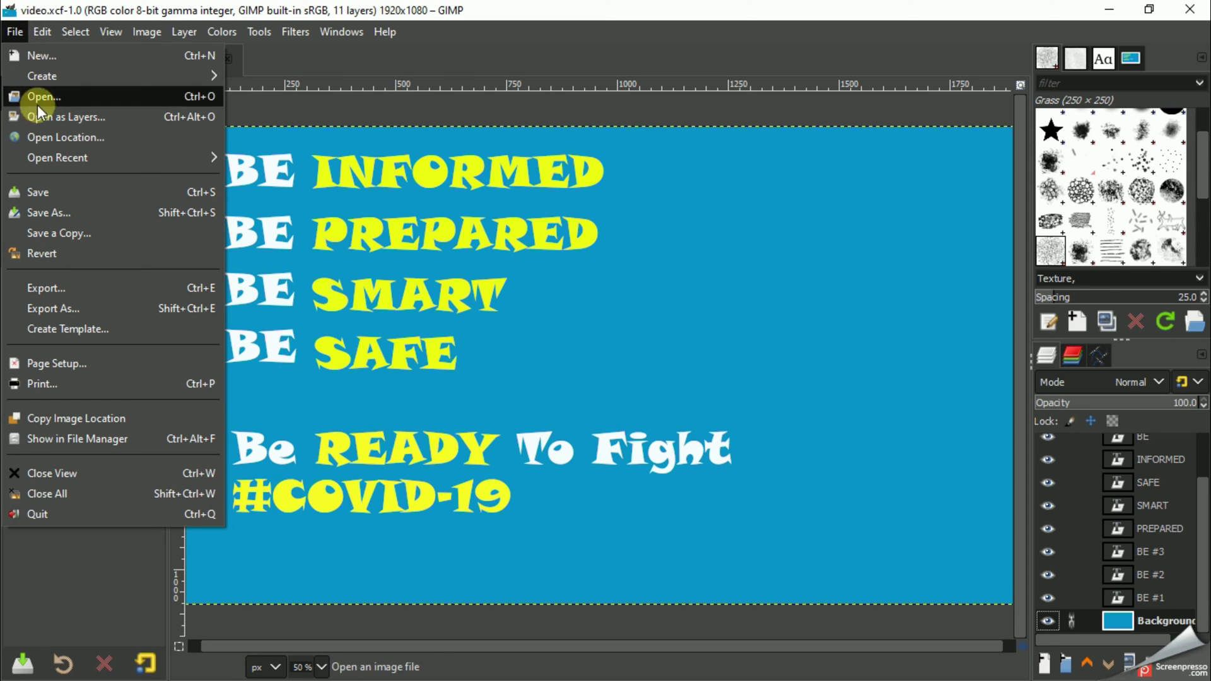
click(70, 117)
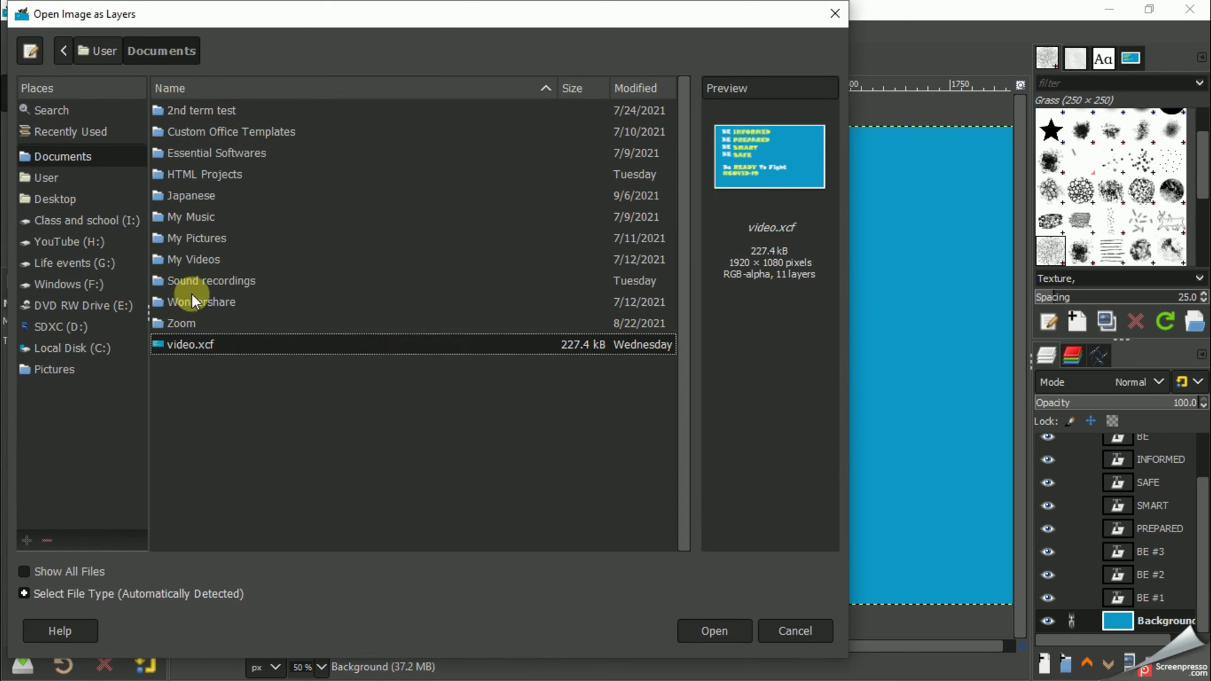
click(59, 200)
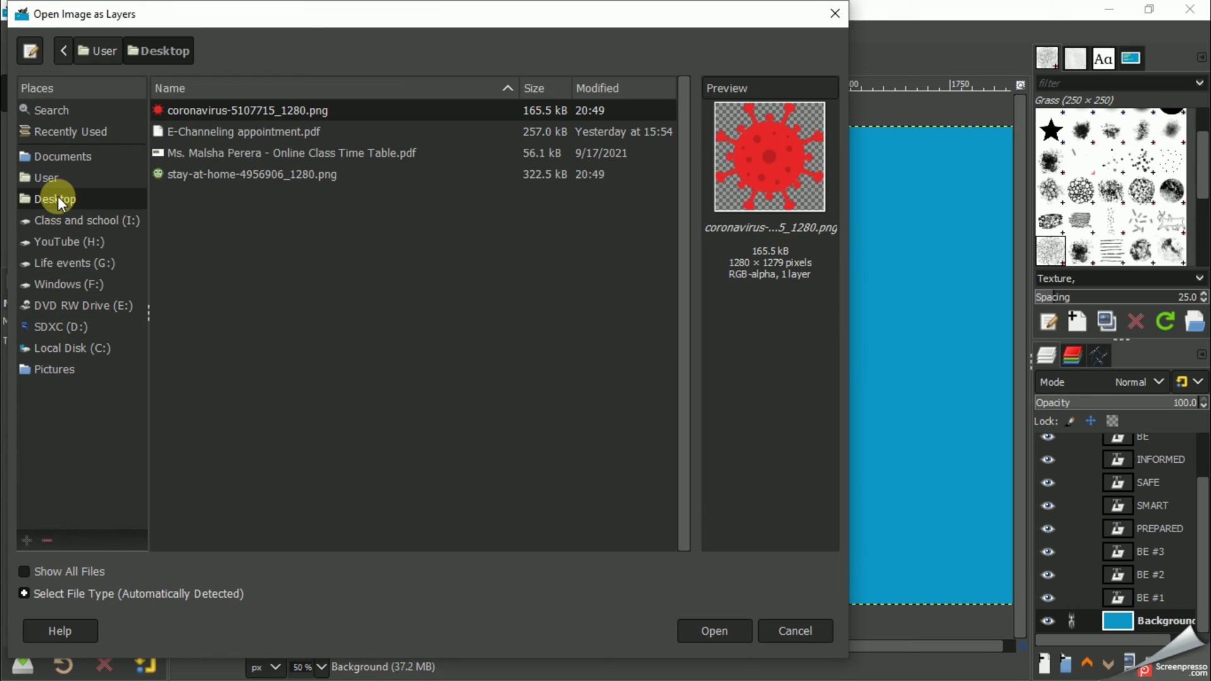
click(186, 178)
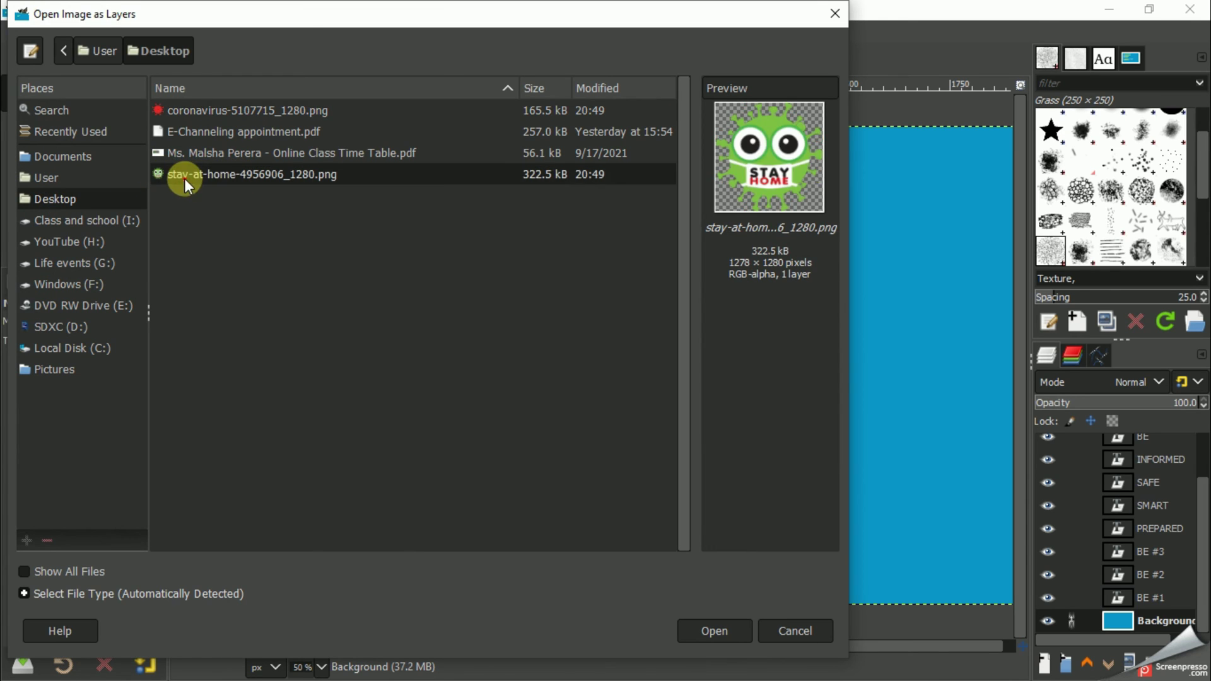
click(732, 631)
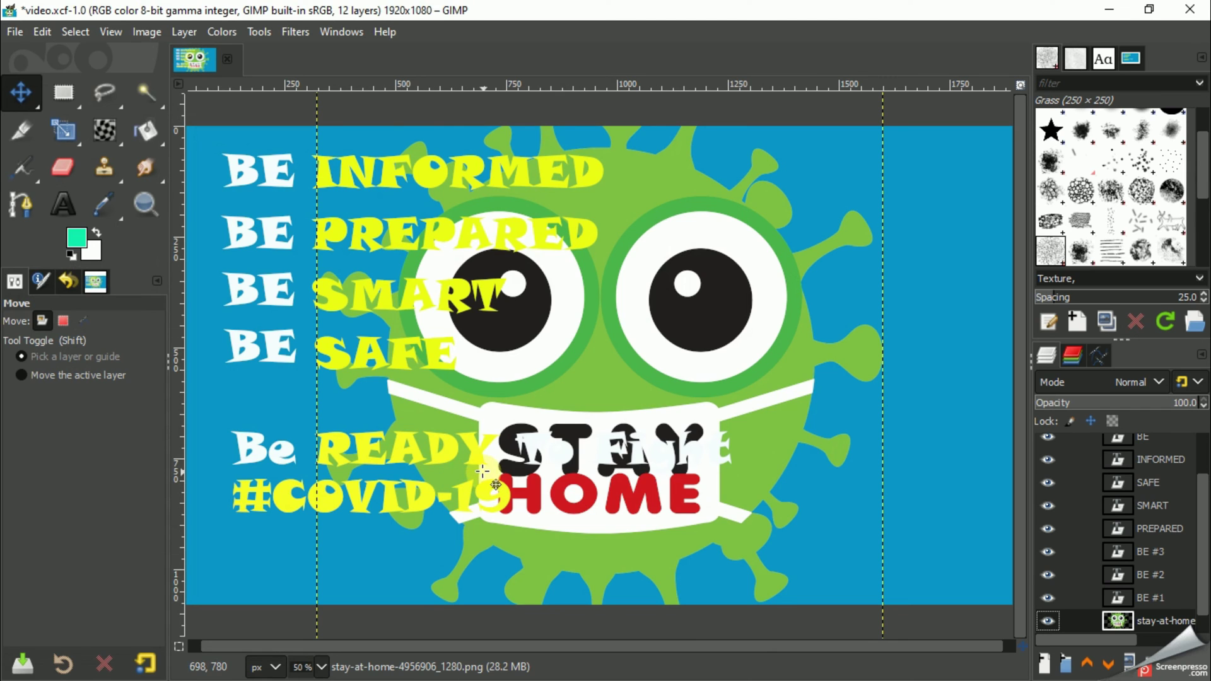
Scale the stay-at-home image down to about a third, roughly 583 px.
drag(62, 138, 149, 129)
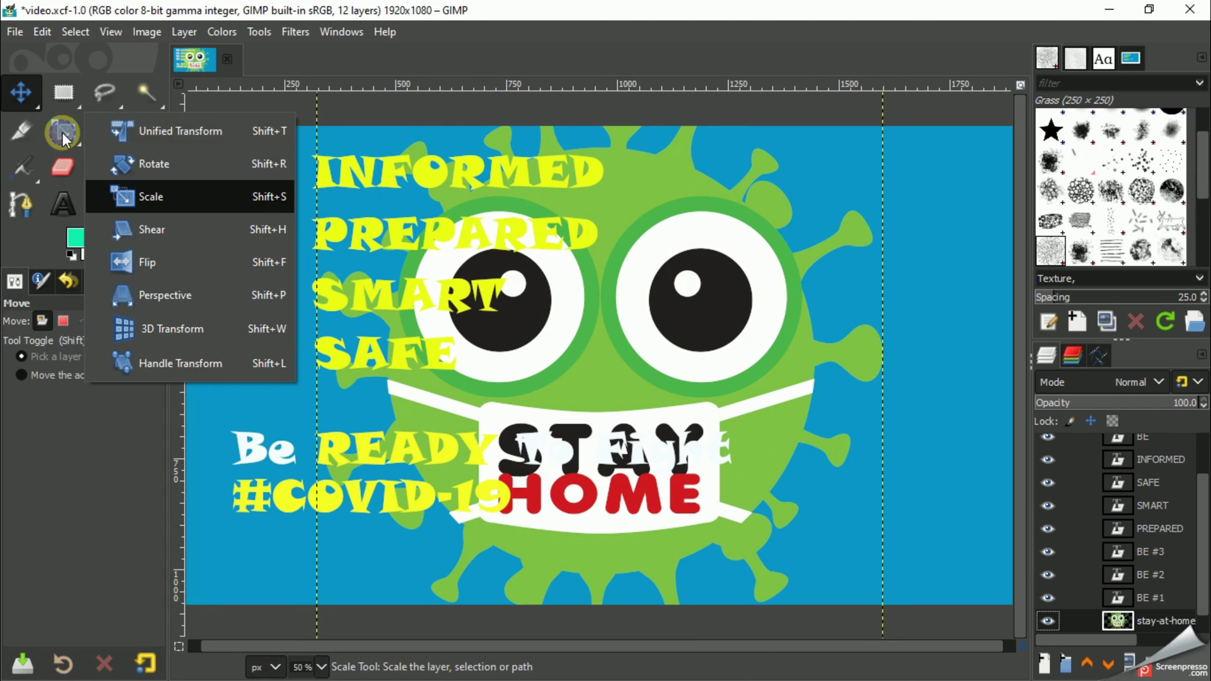
drag(61, 131, 129, 240)
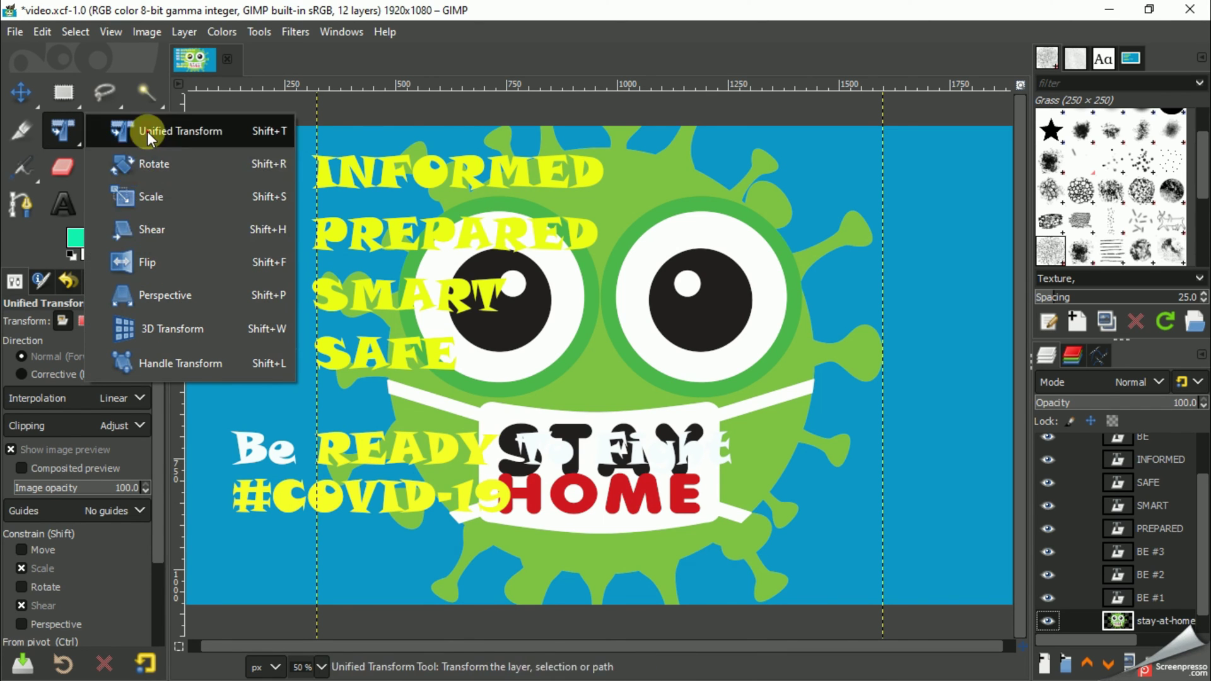
mouse_move(155, 251)
mouse_down()
mouse_move(147, 131)
mouse_move(128, 195)
mouse_up()
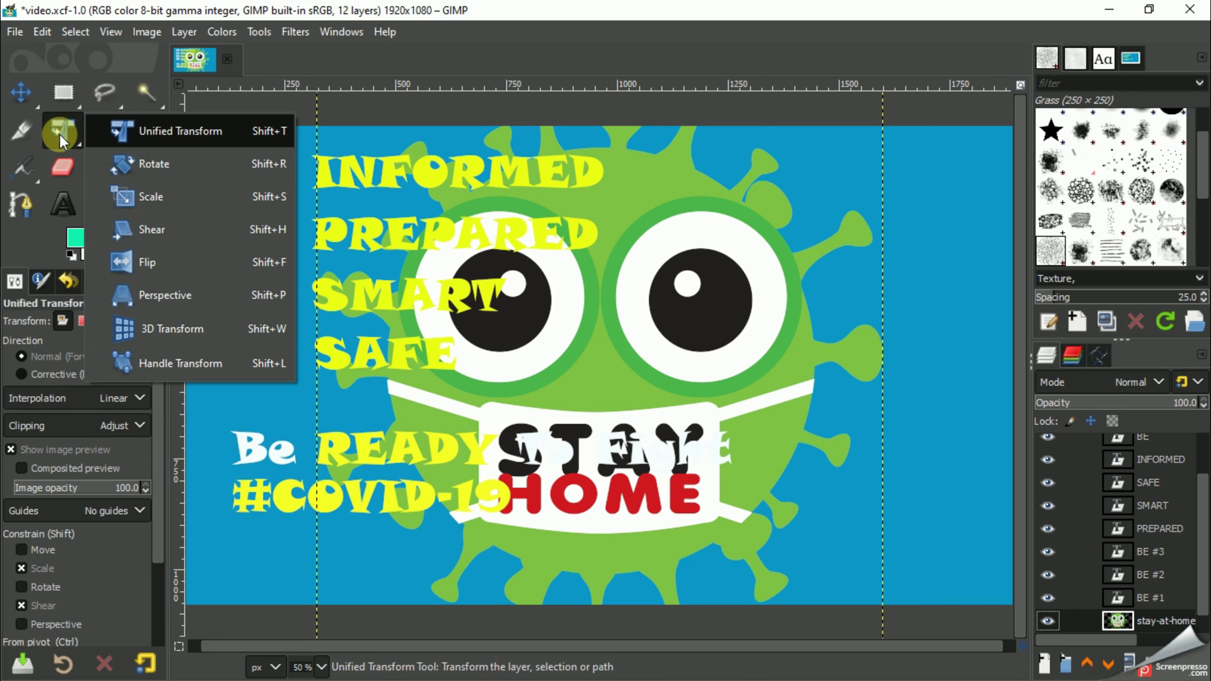
click(165, 197)
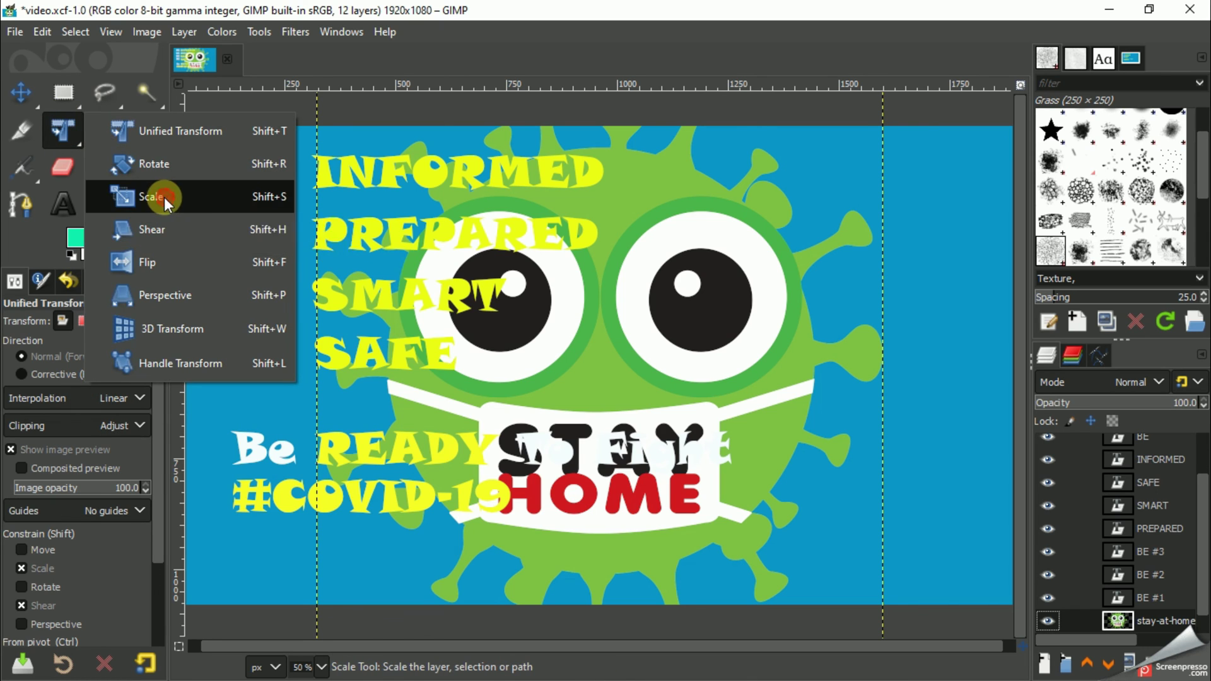
click(882, 633)
drag(881, 634, 585, 312)
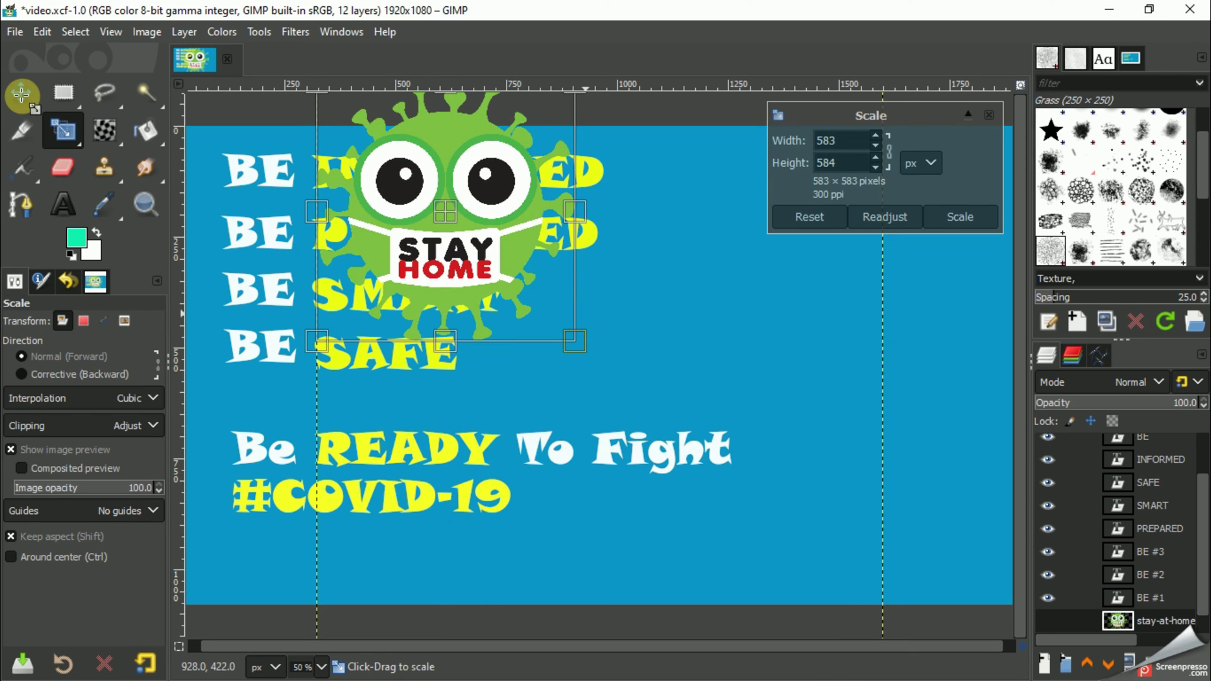
Move the stay-at-home virus into the poster's upper-right corner.
click(21, 95)
mouse_move(515, 264)
mouse_down()
mouse_move(926, 328)
mouse_move(951, 312)
mouse_up()
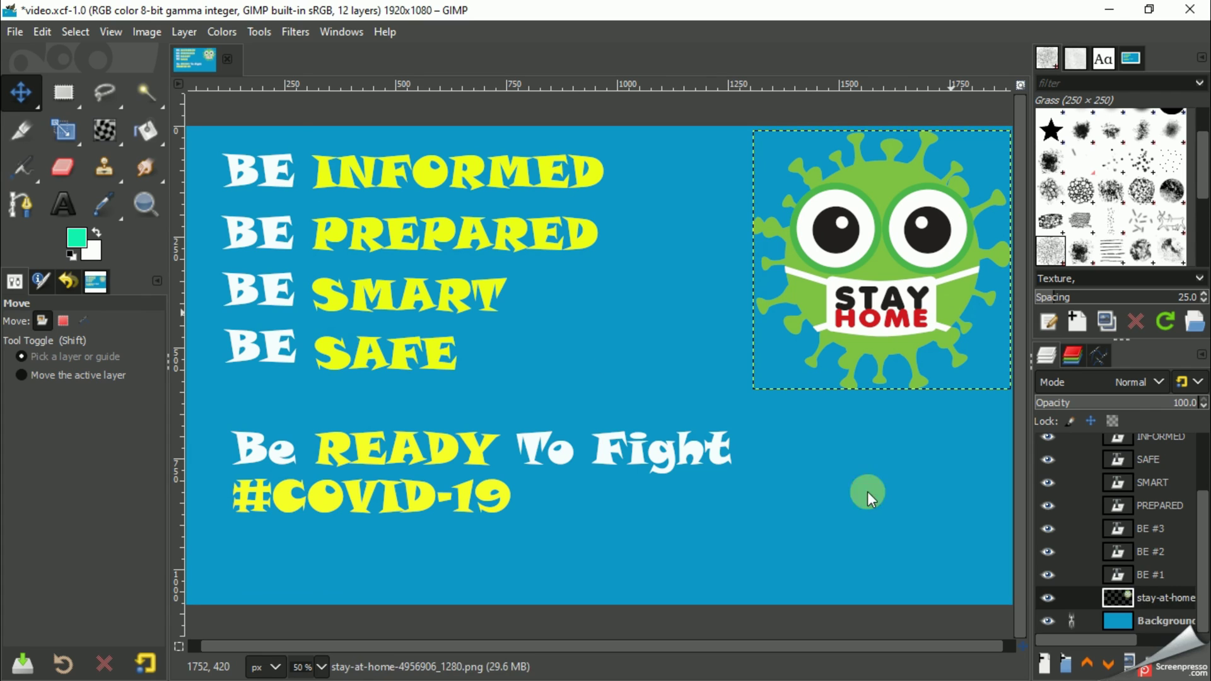
click(1159, 621)
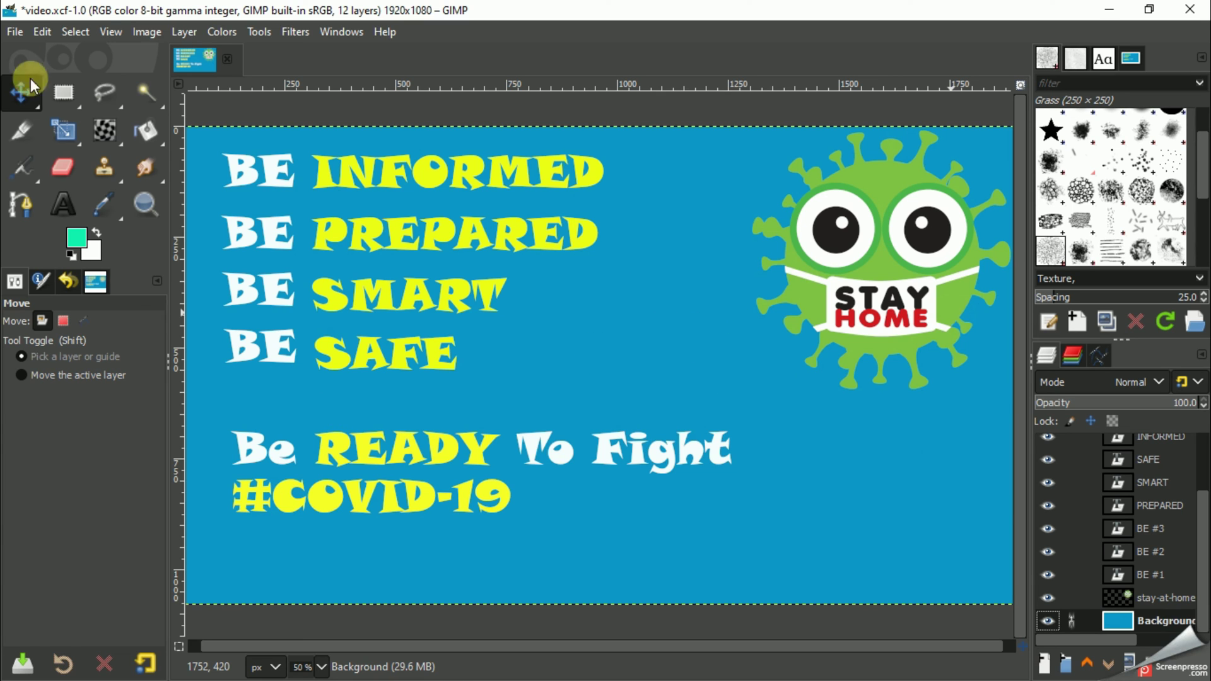
Open the red coronavirus PNG from the Desktop as a new layer.
click(16, 31)
click(39, 117)
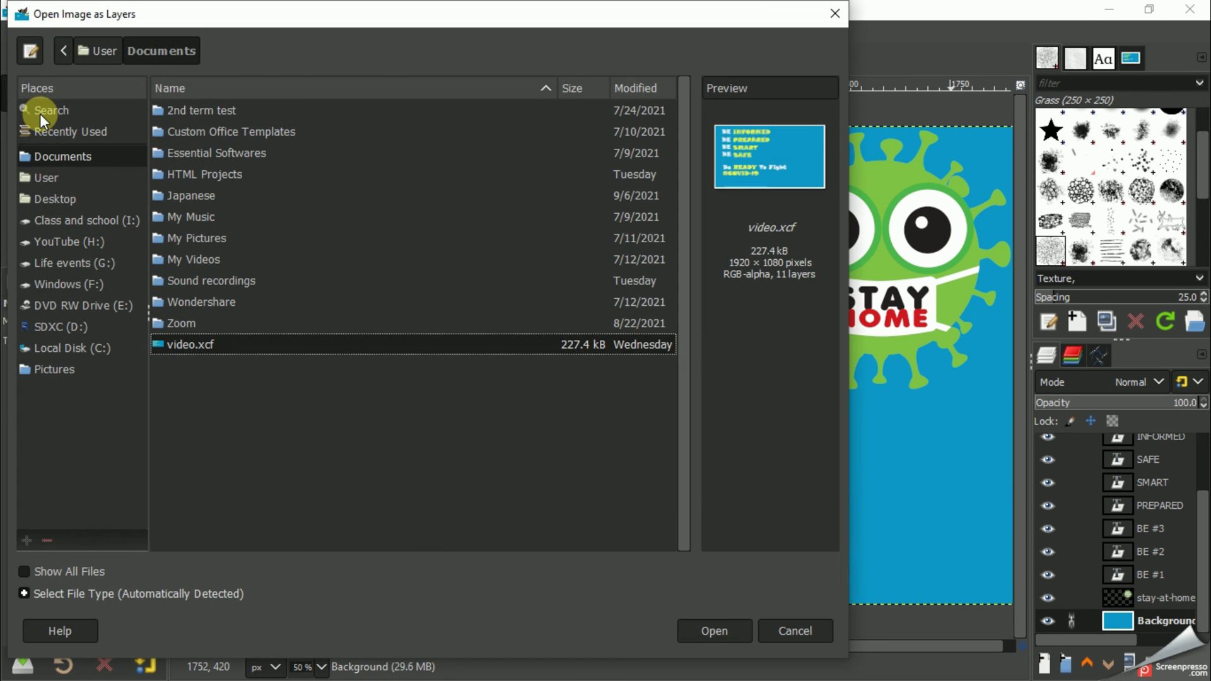
click(51, 202)
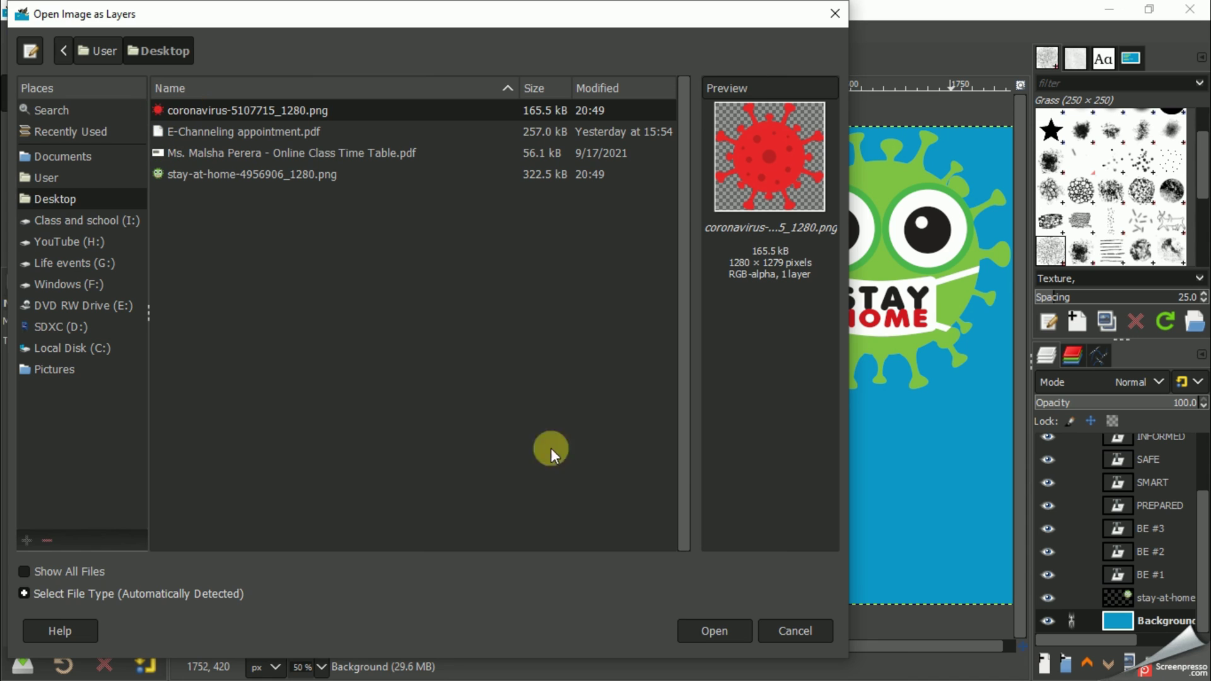
click(697, 630)
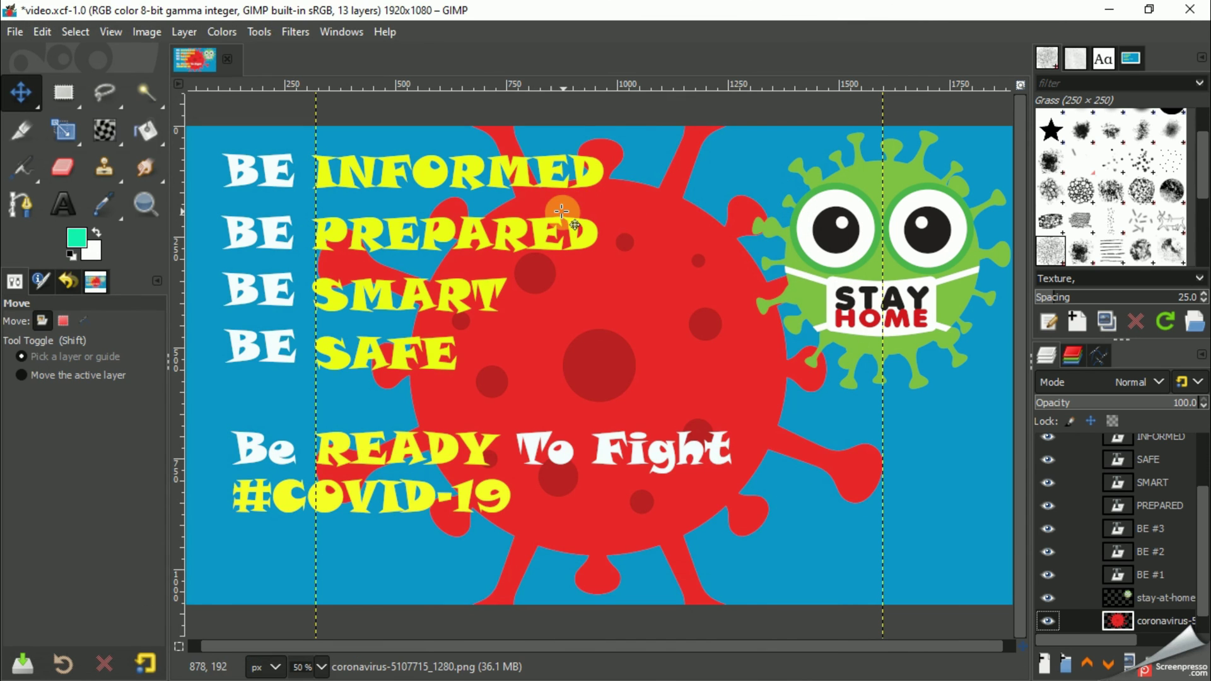
Scale the red virus image down to a small size.
drag(67, 130, 193, 203)
drag(881, 635, 592, 360)
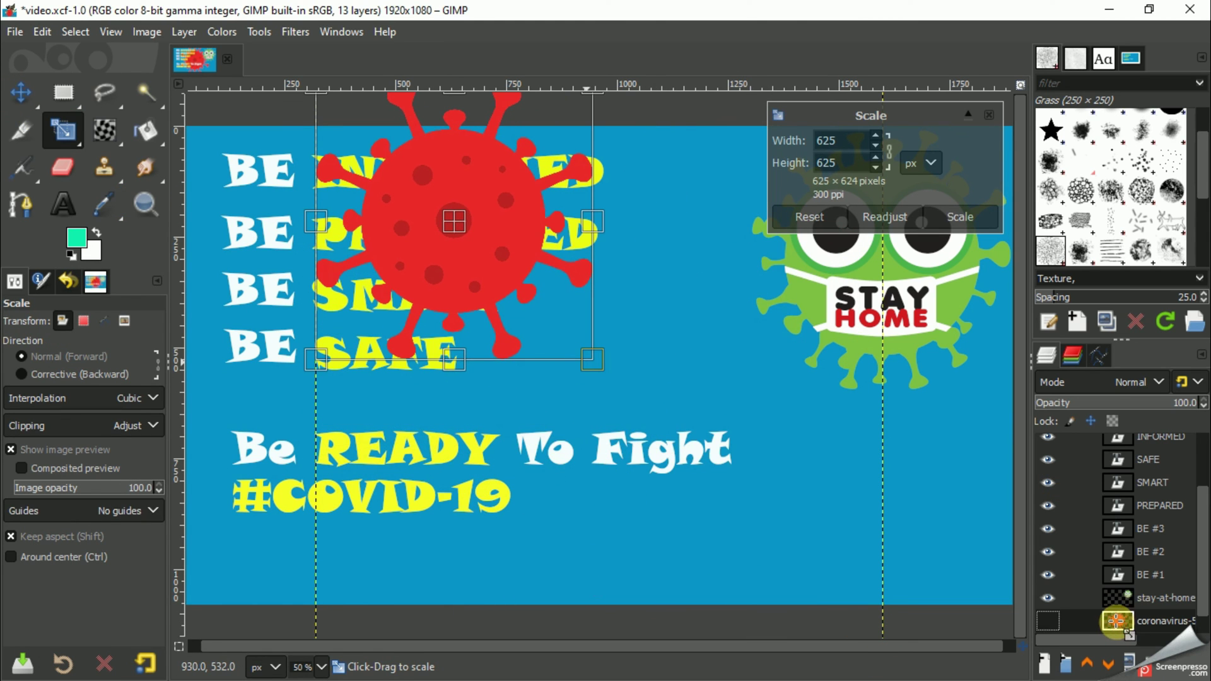
drag(582, 378, 572, 339)
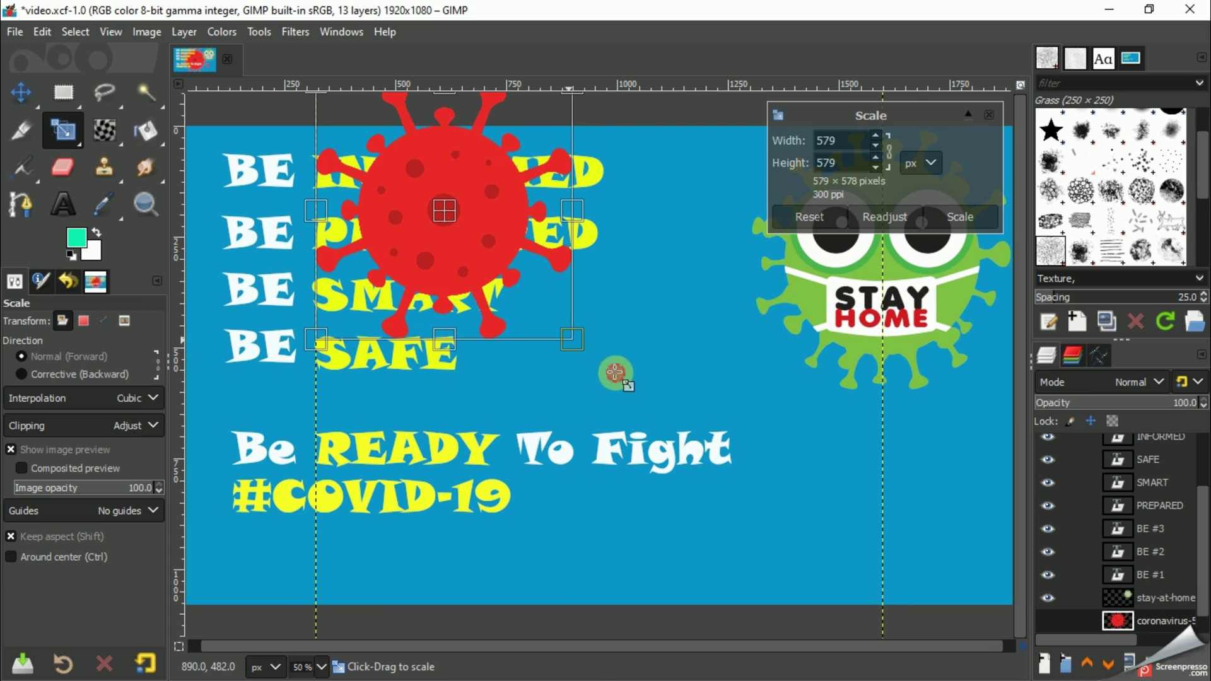
scroll(1136, 616, down, 1)
key(m)
Move the red virus to the lower-right corner beneath the green virus.
drag(526, 275, 731, 384)
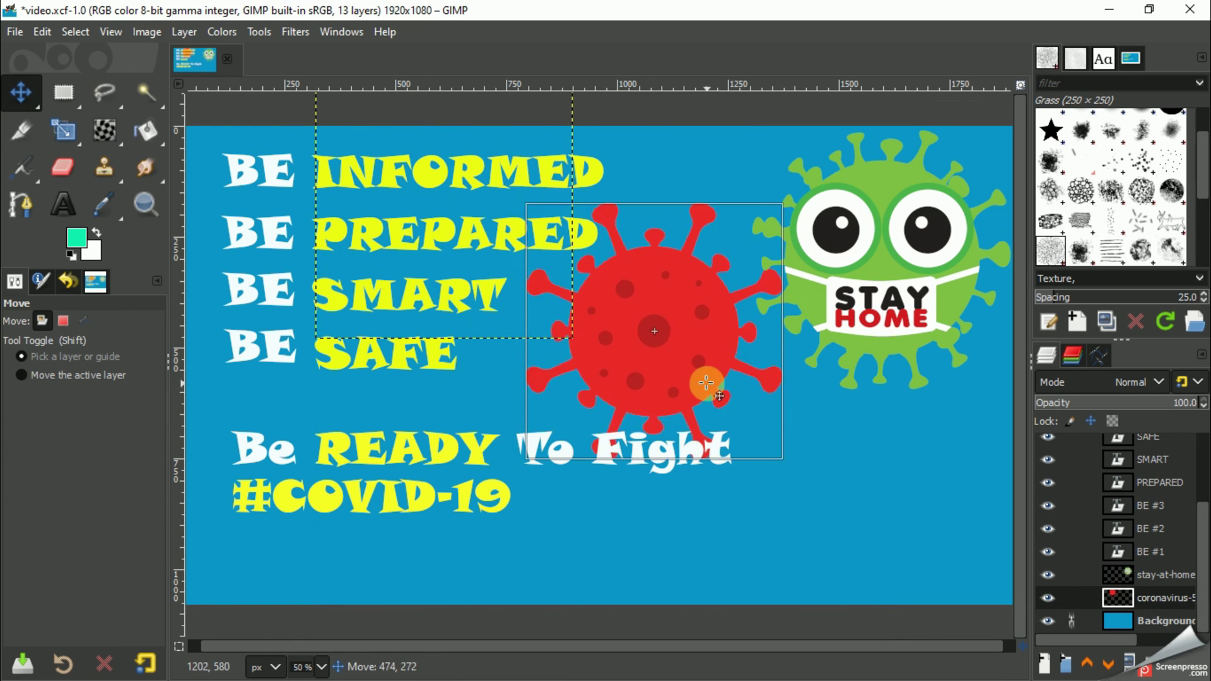
key(shift+s)
drag(770, 420, 716, 433)
click(21, 92)
drag(694, 379, 958, 449)
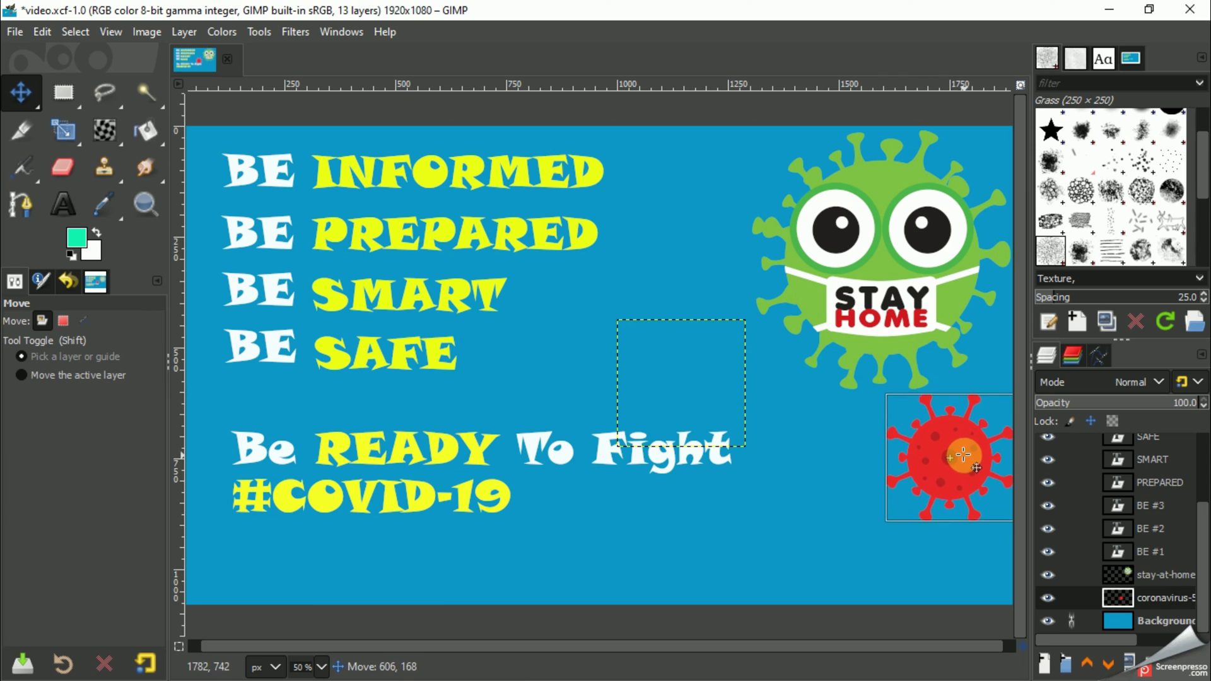
drag(958, 449, 958, 457)
click(1171, 622)
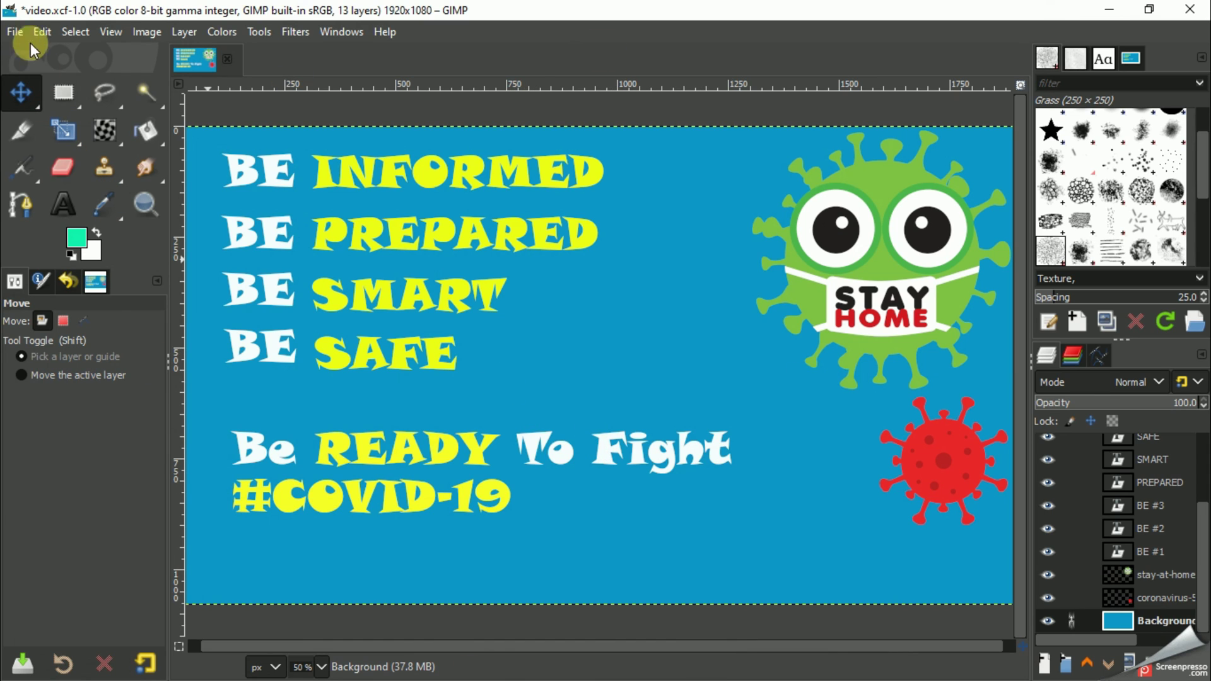
Export the poster to the Desktop as 'Covid19 Poster.png'.
click(16, 36)
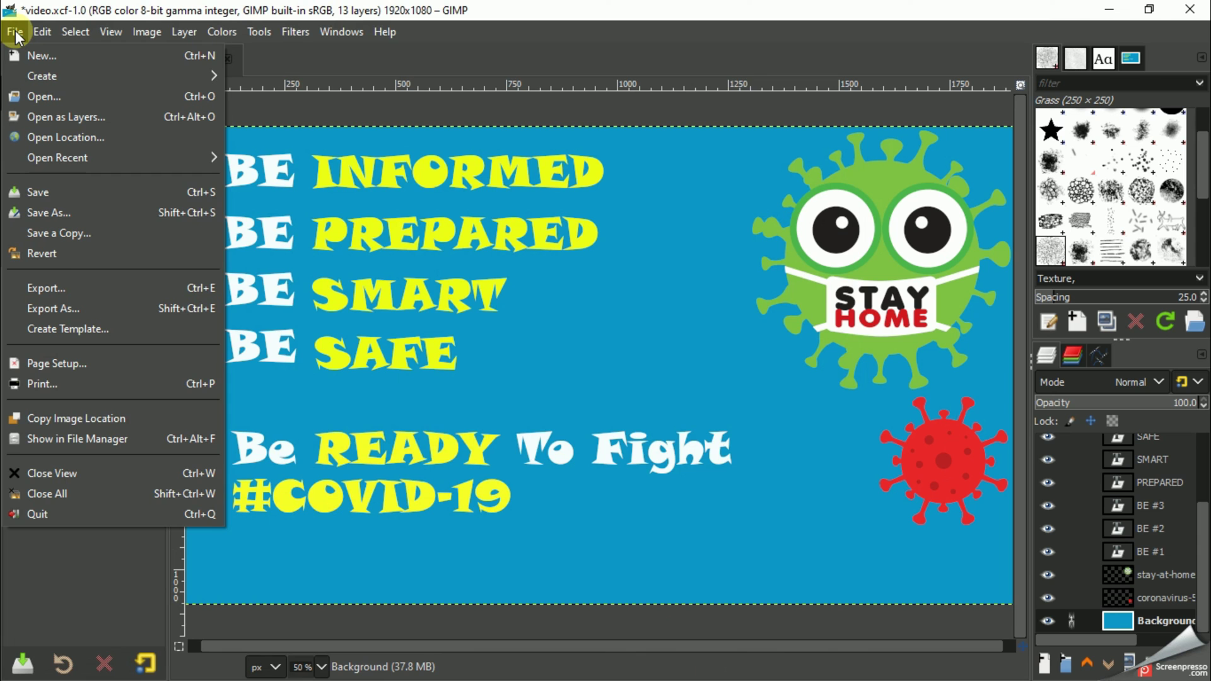
click(53, 289)
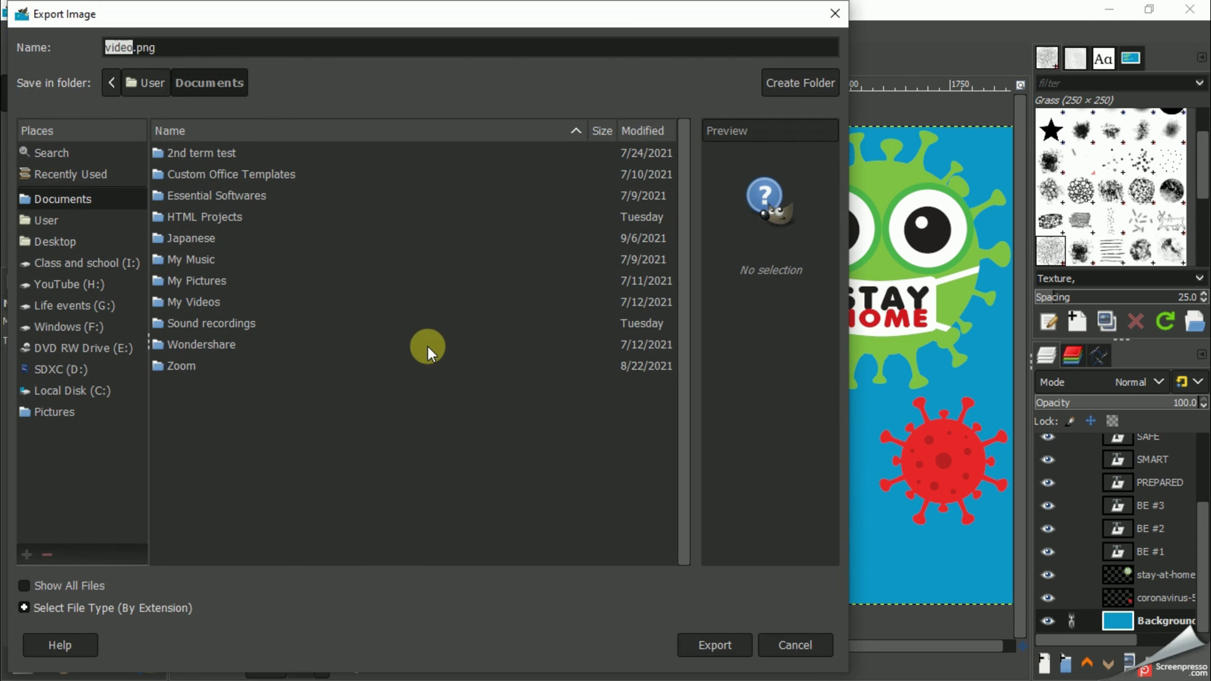
click(62, 245)
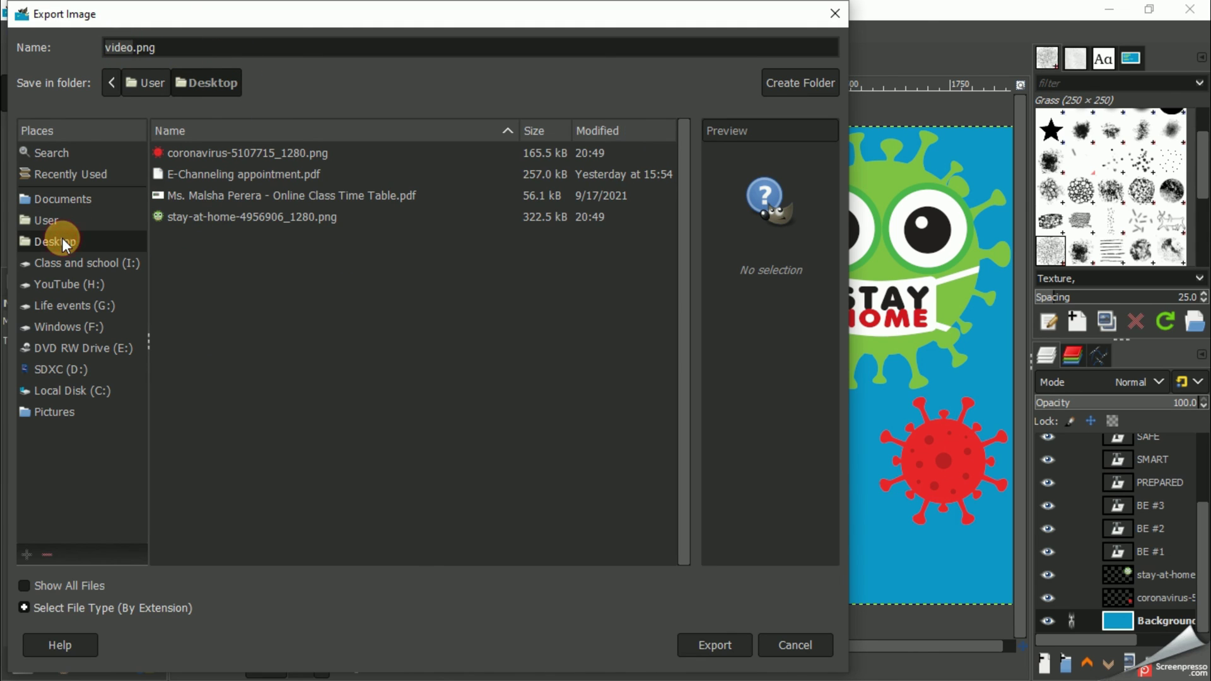
click(128, 48)
key(BackSpace)
text(Co)
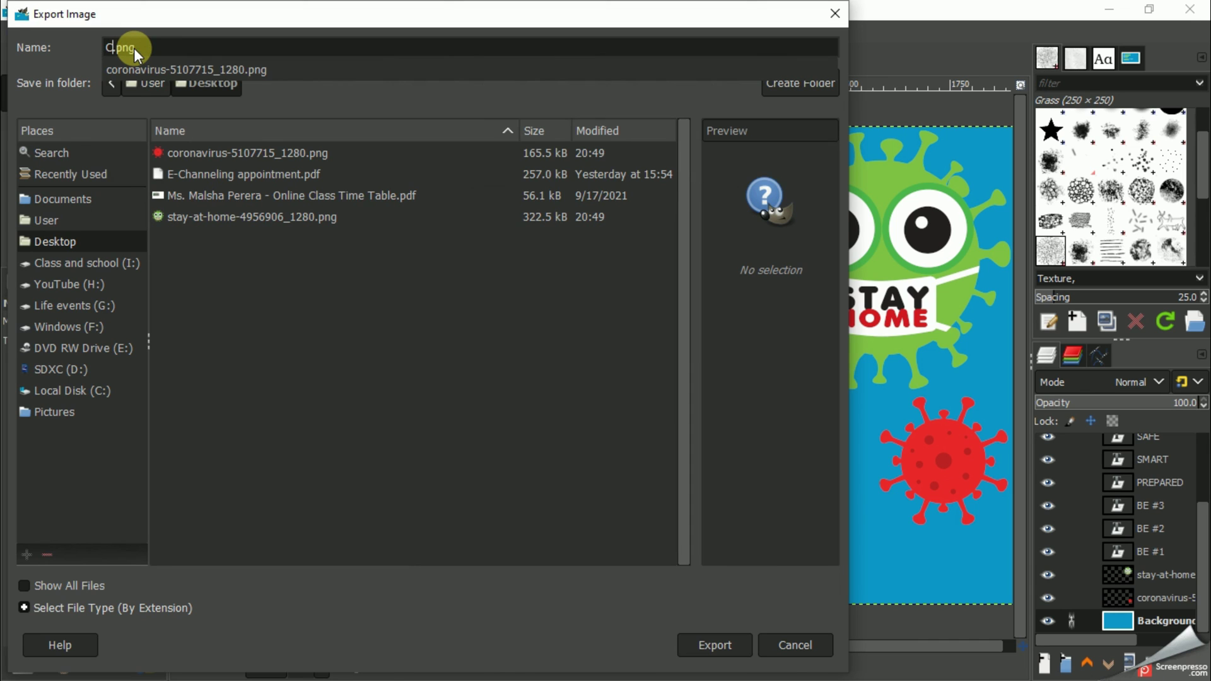
text(vid19 )
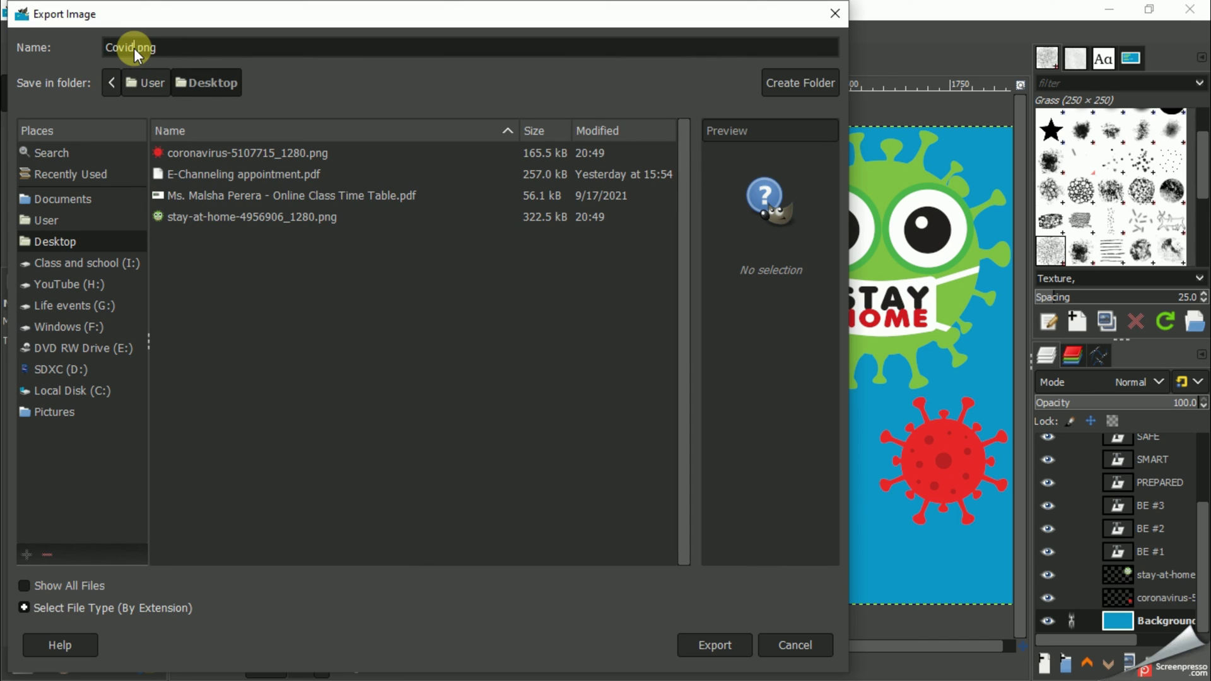
text(Poster)
click(703, 643)
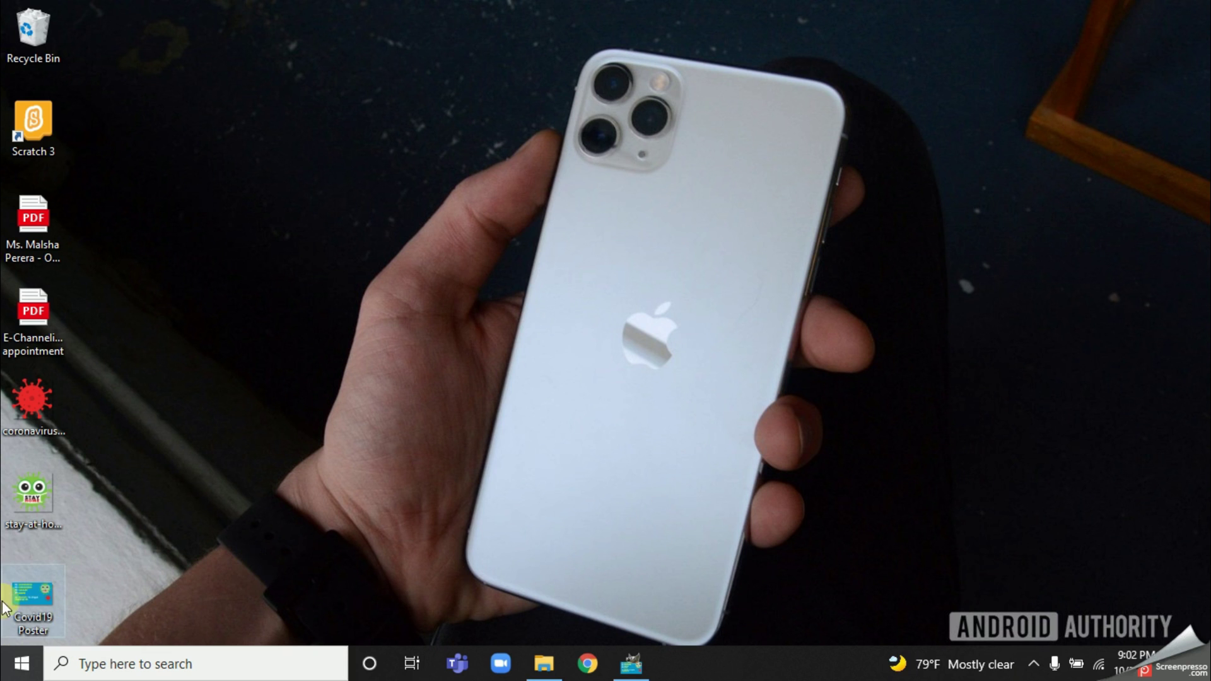
View the exported Covid19 Poster.png in Photos, panning between the green virus and the slogans.
double_click(22, 608)
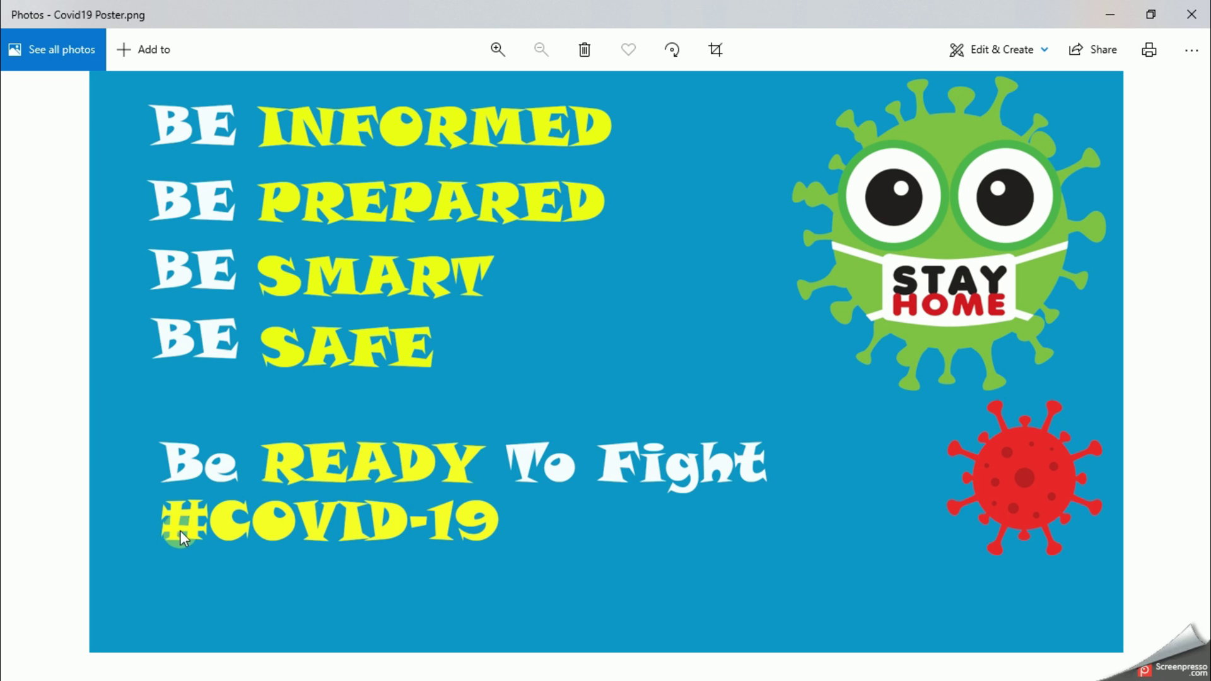
scroll(813, 368, up, 2)
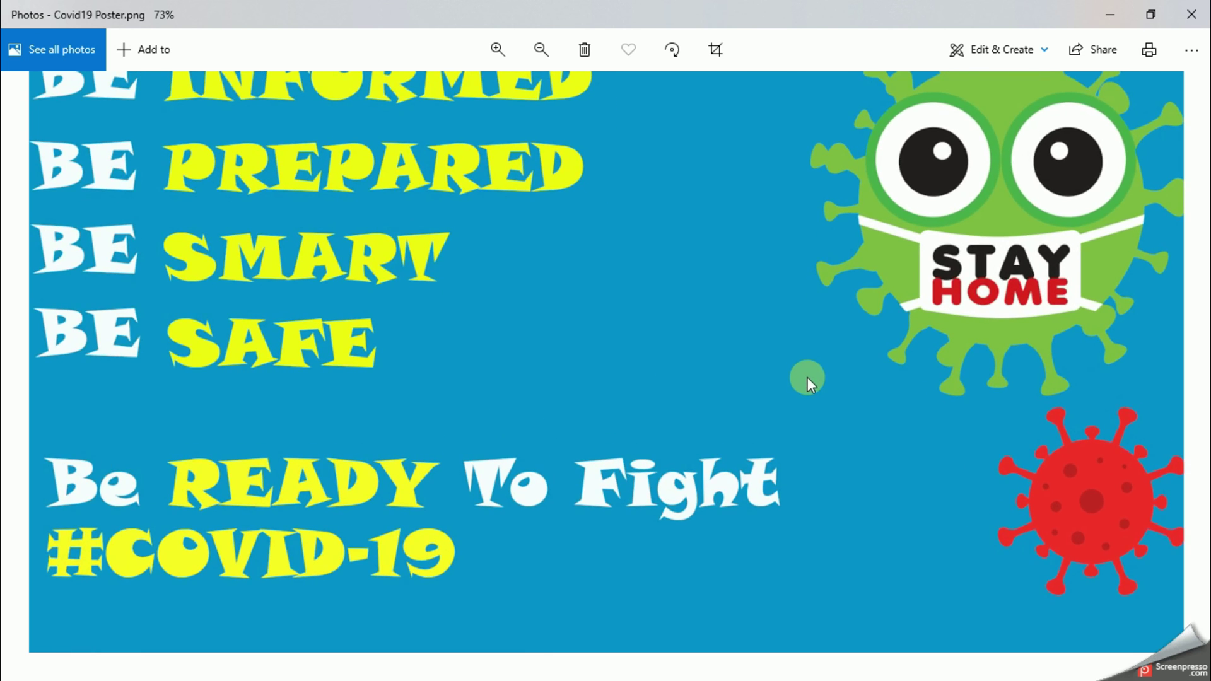
scroll(807, 378, up, 1)
drag(1002, 332, 533, 518)
mouse_move(436, 388)
mouse_down()
mouse_move(956, 441)
mouse_move(1024, 428)
mouse_move(922, 251)
mouse_up()
scroll(898, 322, down, 1)
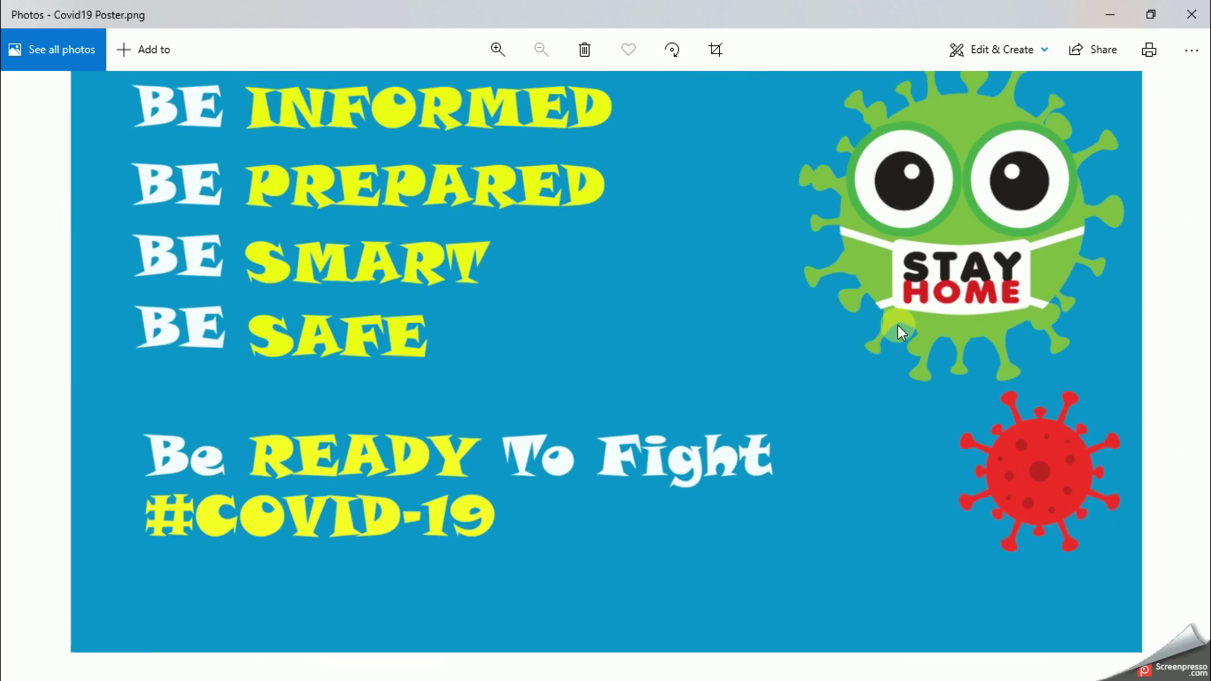